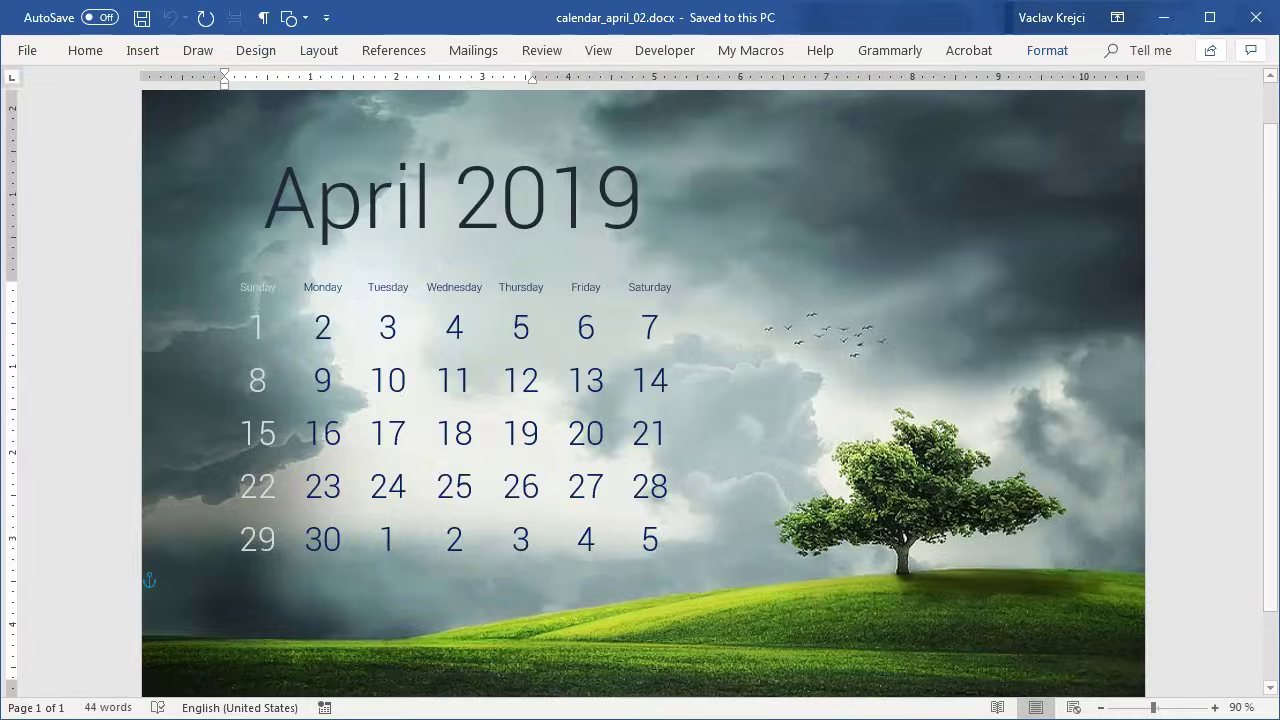
Create a new blank document and insert a table with seven columns and six rows
key(ctrl+n)
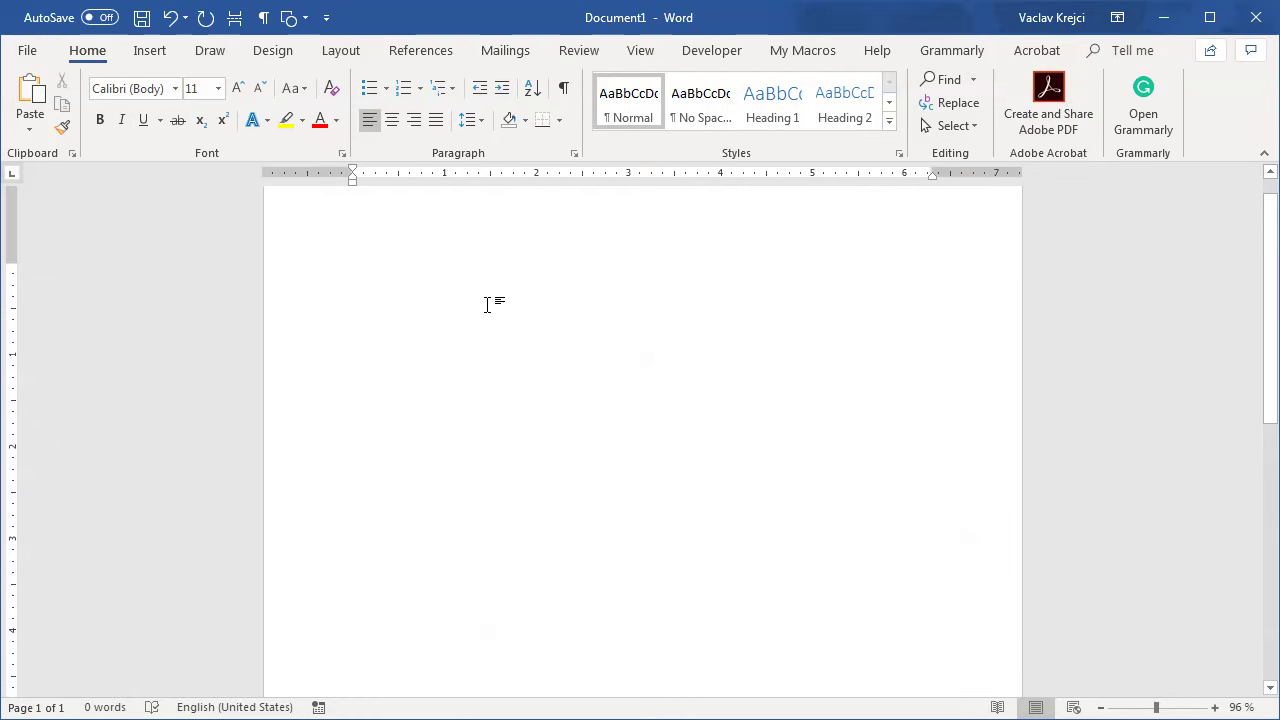
click(160, 52)
click(86, 118)
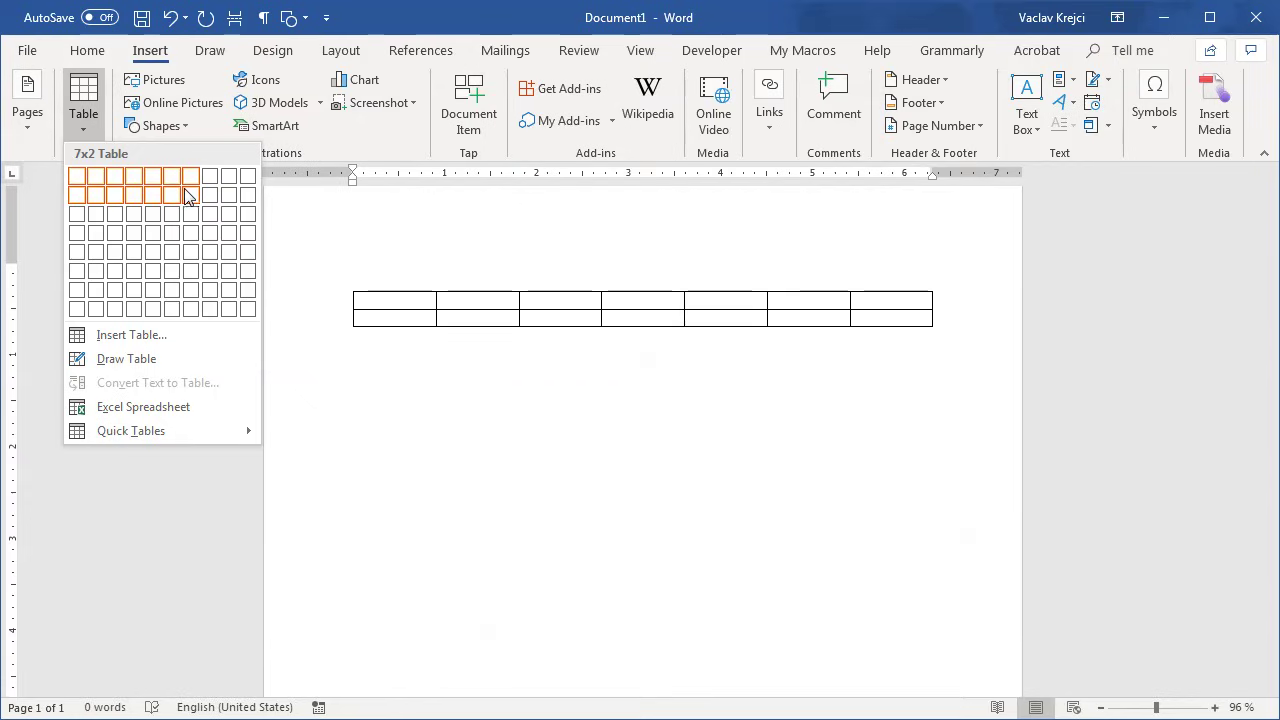
click(192, 279)
Fill the table's header row with the weekday names from Sunday to Saturday
text(Monday)
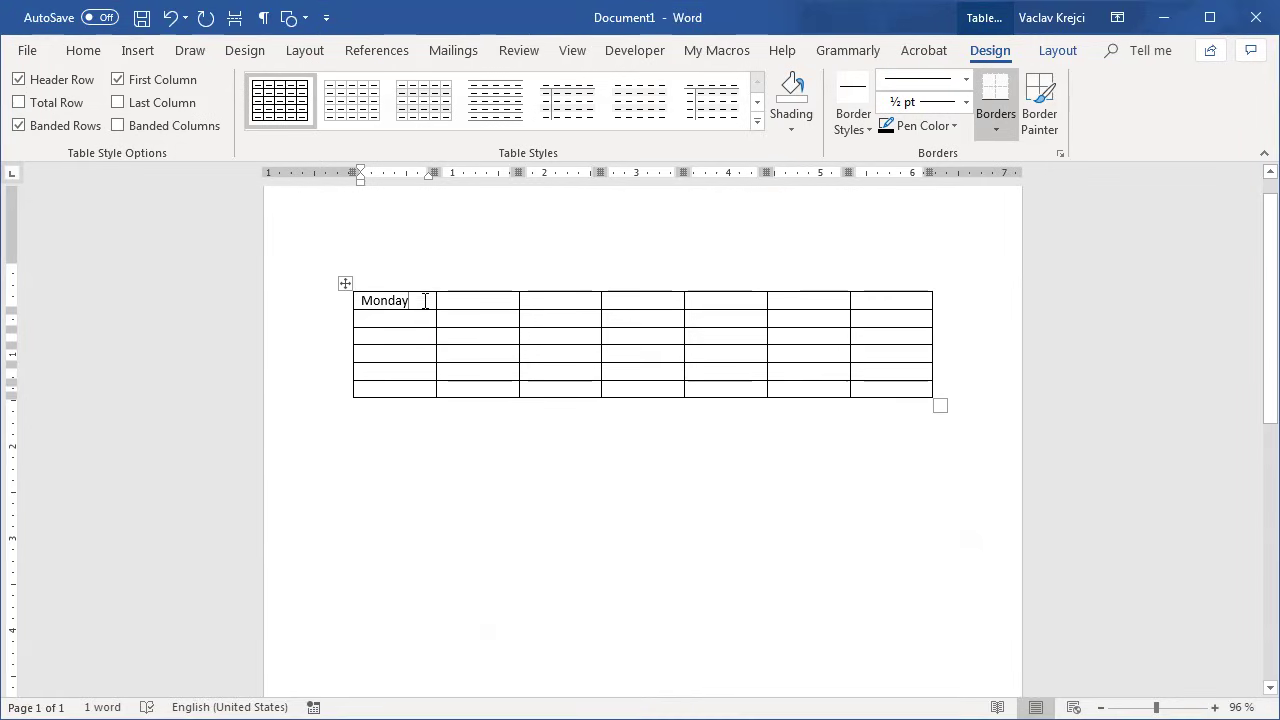
drag(425, 301, 894, 303)
text(Sunday	Monday	Tuesday	Wednesday	Thursday	Friday	Saturday)
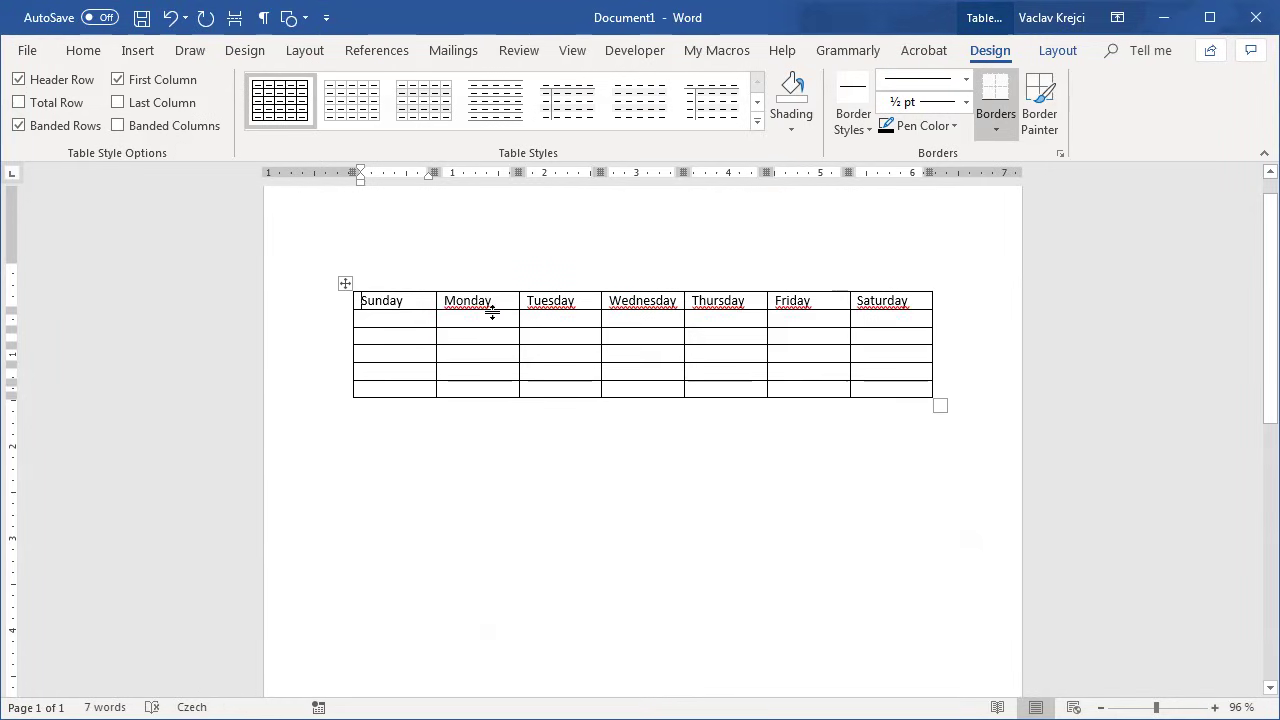
Try to mark all the document's text as English (United States) without spelling or grammar checking
key(ctrl+a)
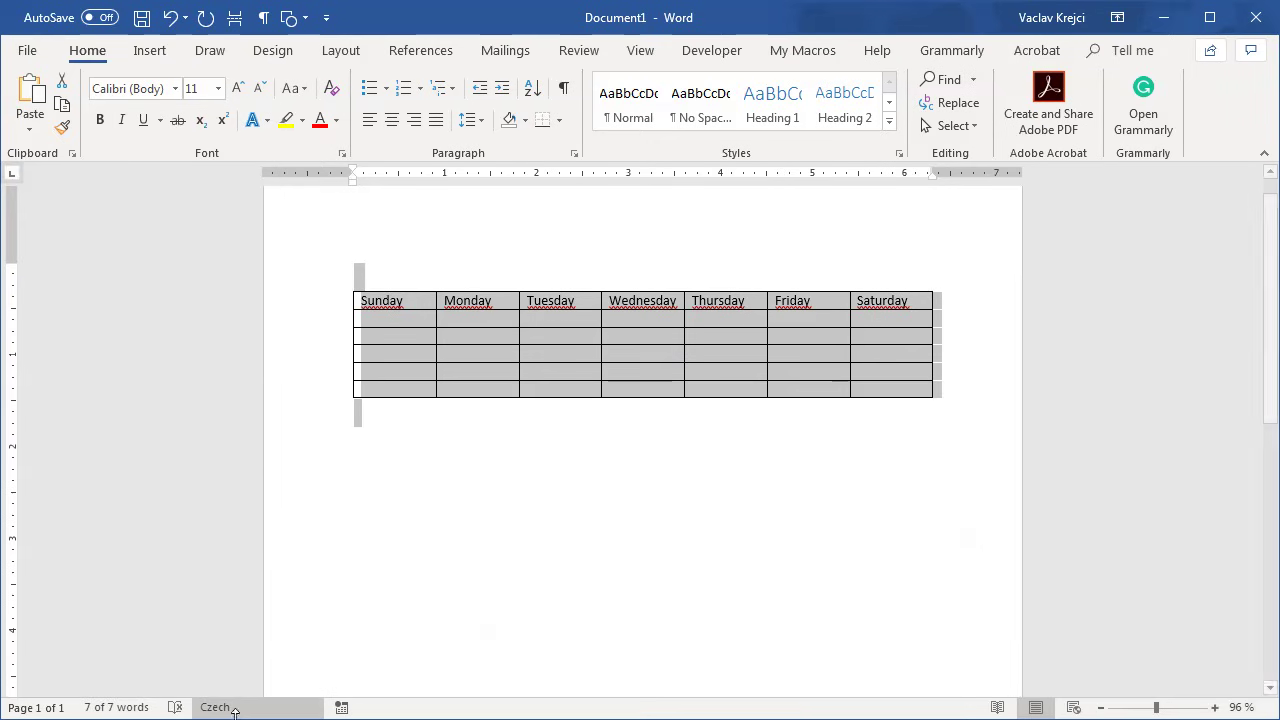
click(233, 710)
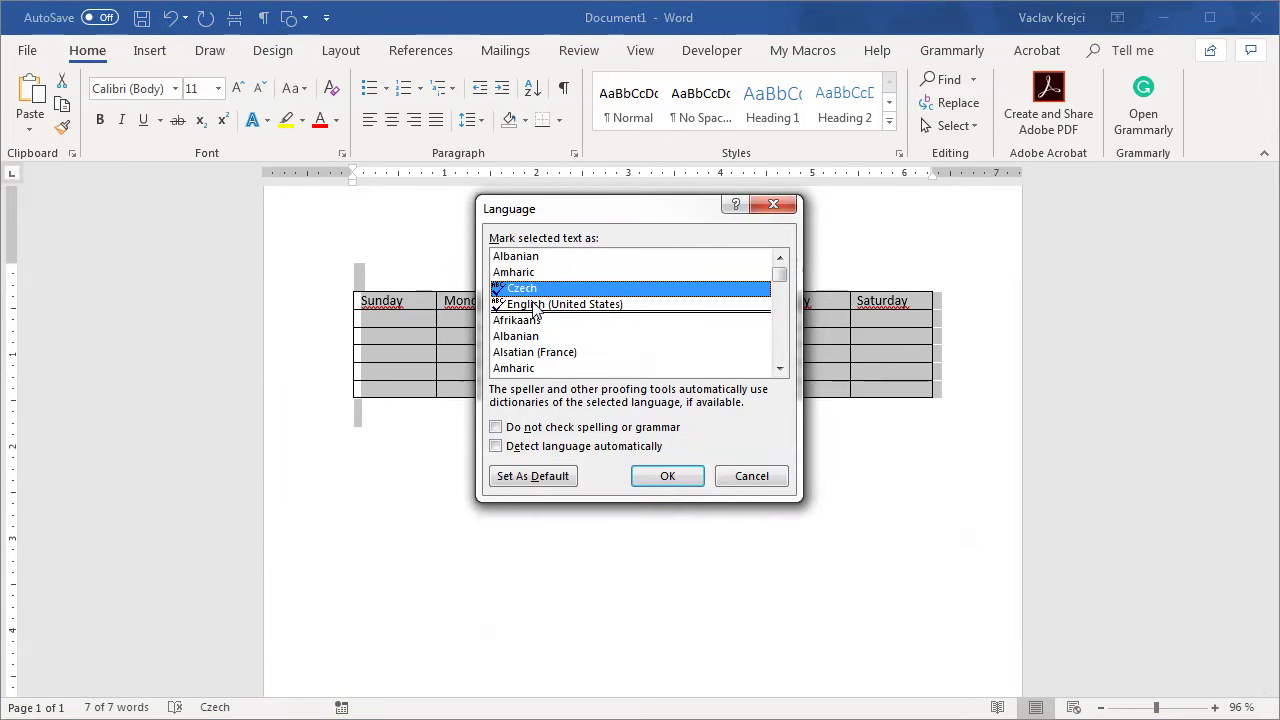
click(540, 304)
click(533, 427)
click(660, 478)
click(434, 323)
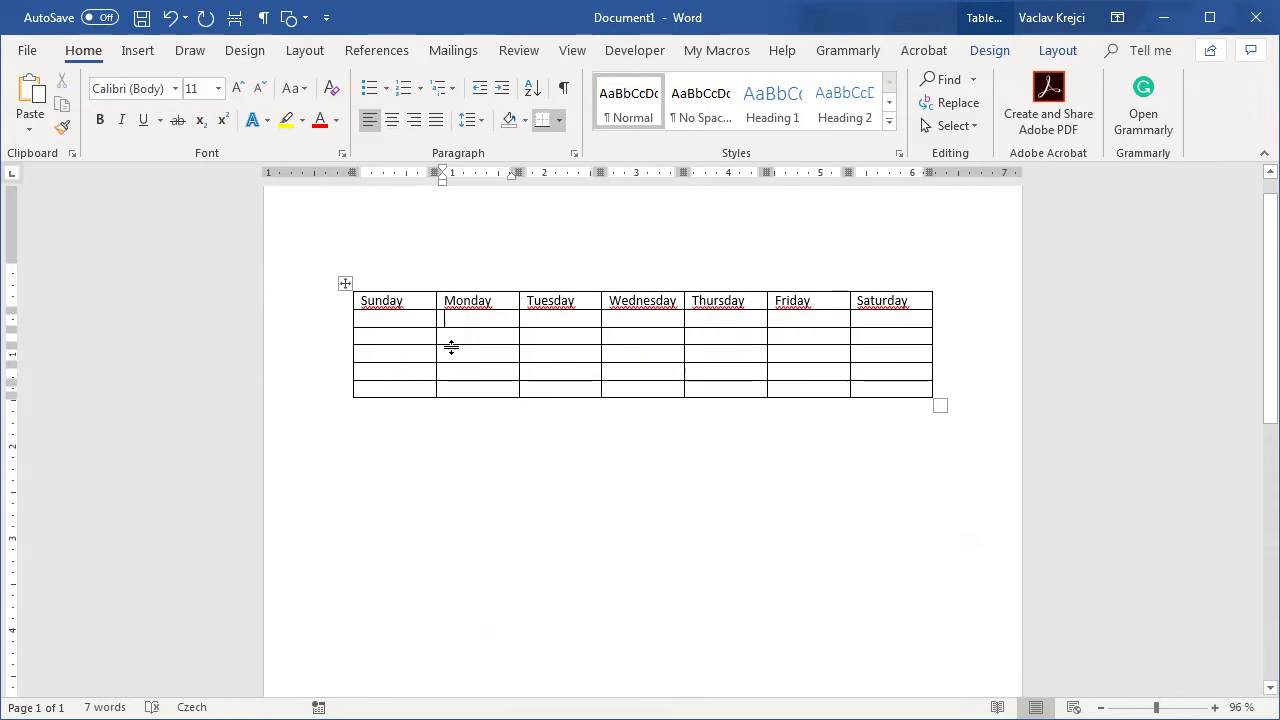
Set the proofing language of the whole table to English (United States) and disable its spelling and grammar check
key(ctrl+a)
click(250, 707)
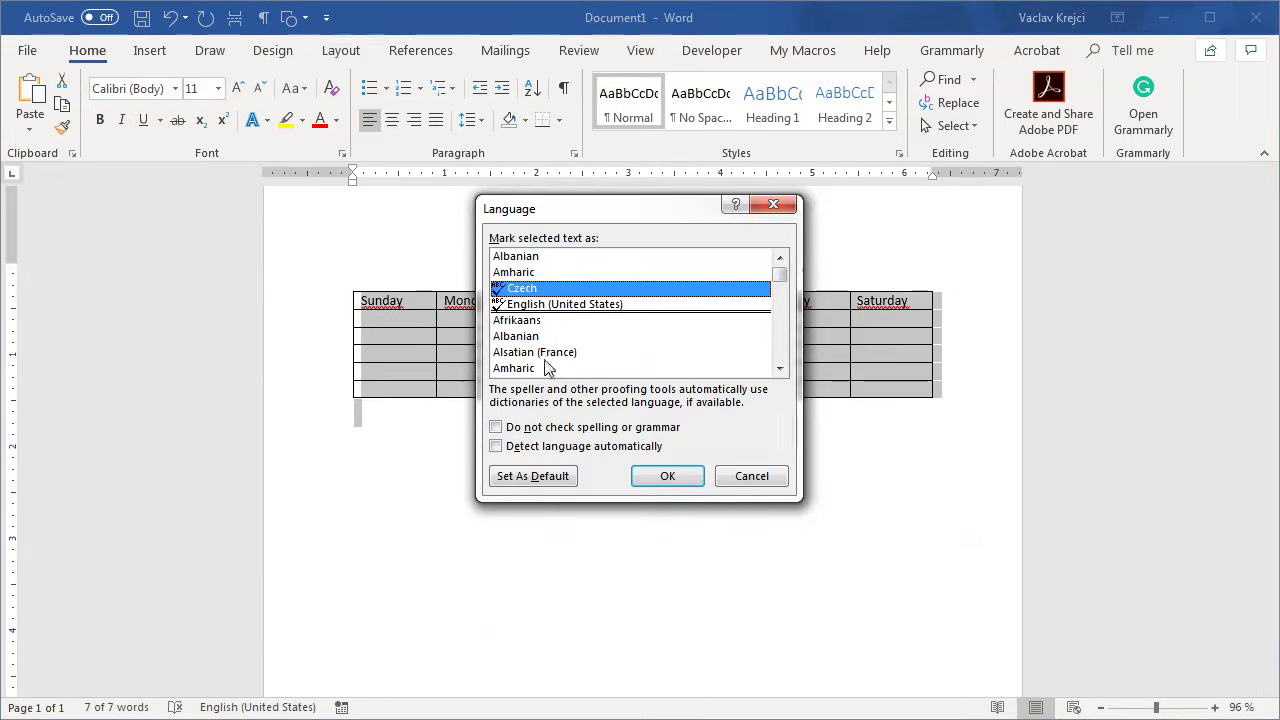
click(545, 427)
click(557, 305)
click(652, 480)
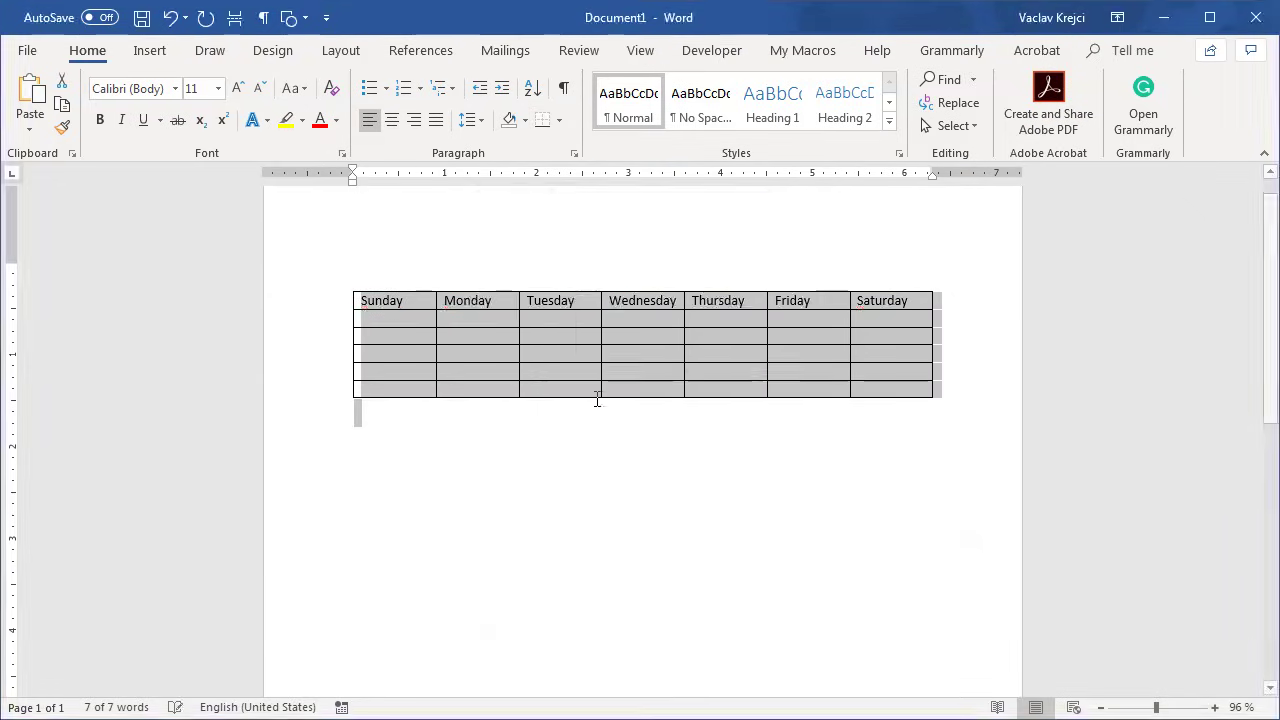
Enter the dates 1 to 12 in consecutive cells, starting in the Monday cell below the header row
click(492, 318)
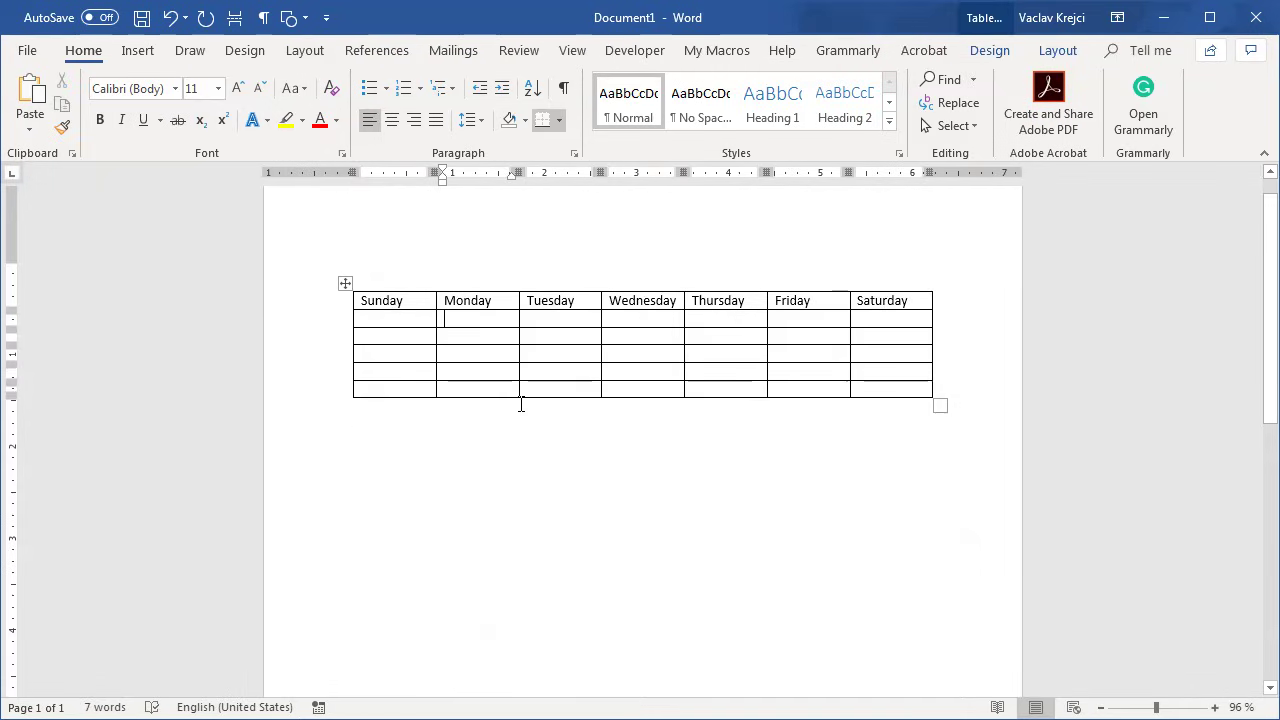
text(1	2	3	4	5	6)
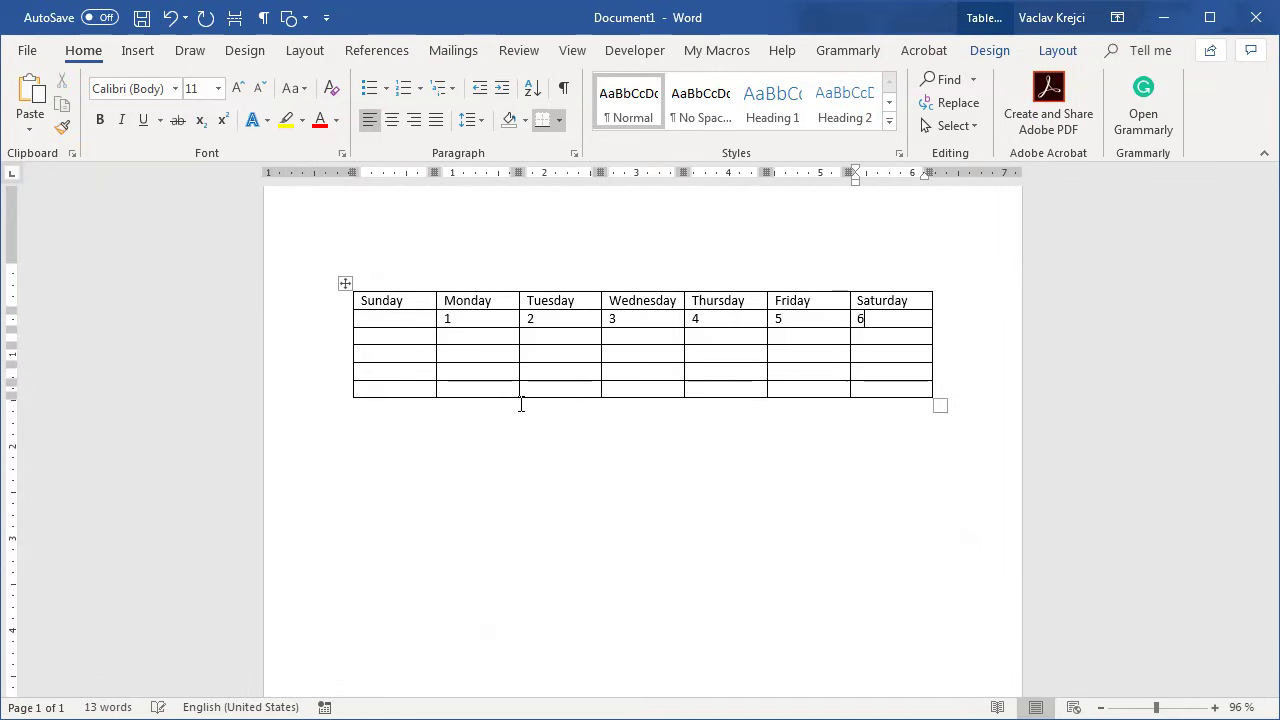
key(Tab)
text(7)
key(Tab)
text(8)
key(Tab)
text(9)
key(Tab)
text(10	11	12)
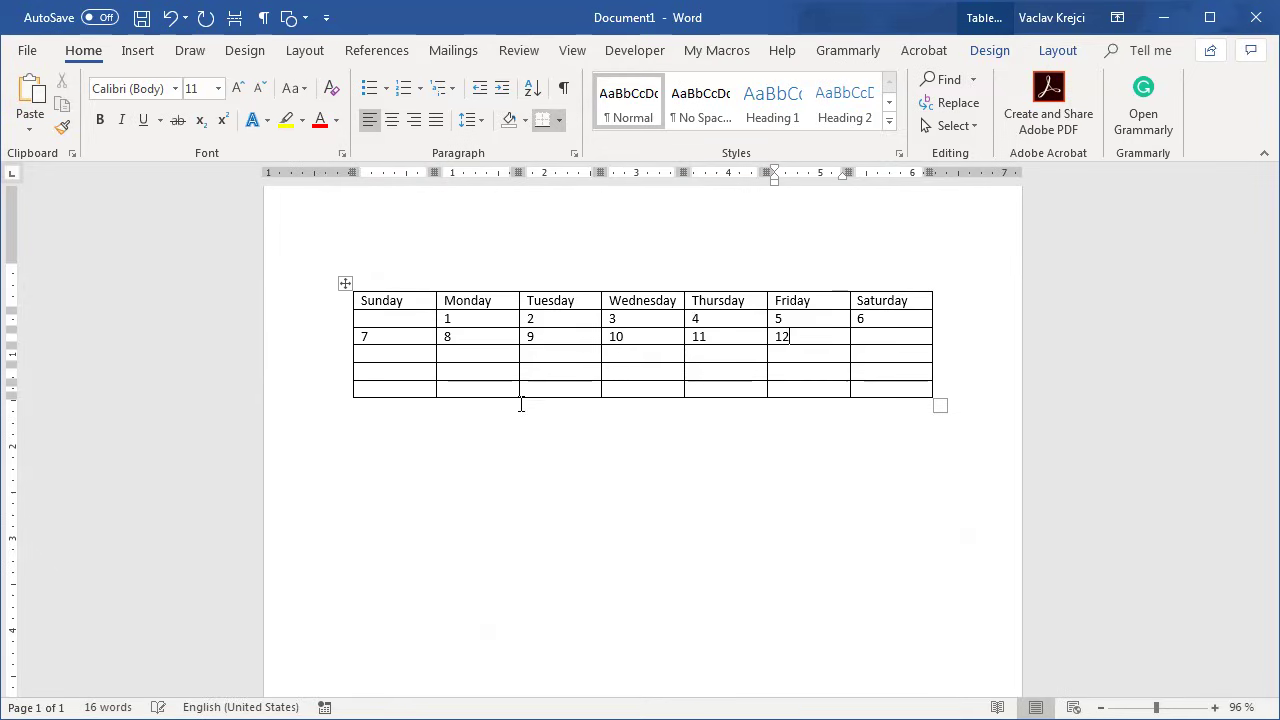
Continue the dates from 13 to 30 in the following cells, correcting the mistyped 9 in the last row to 29
text(	13	14	15	16	17	1)
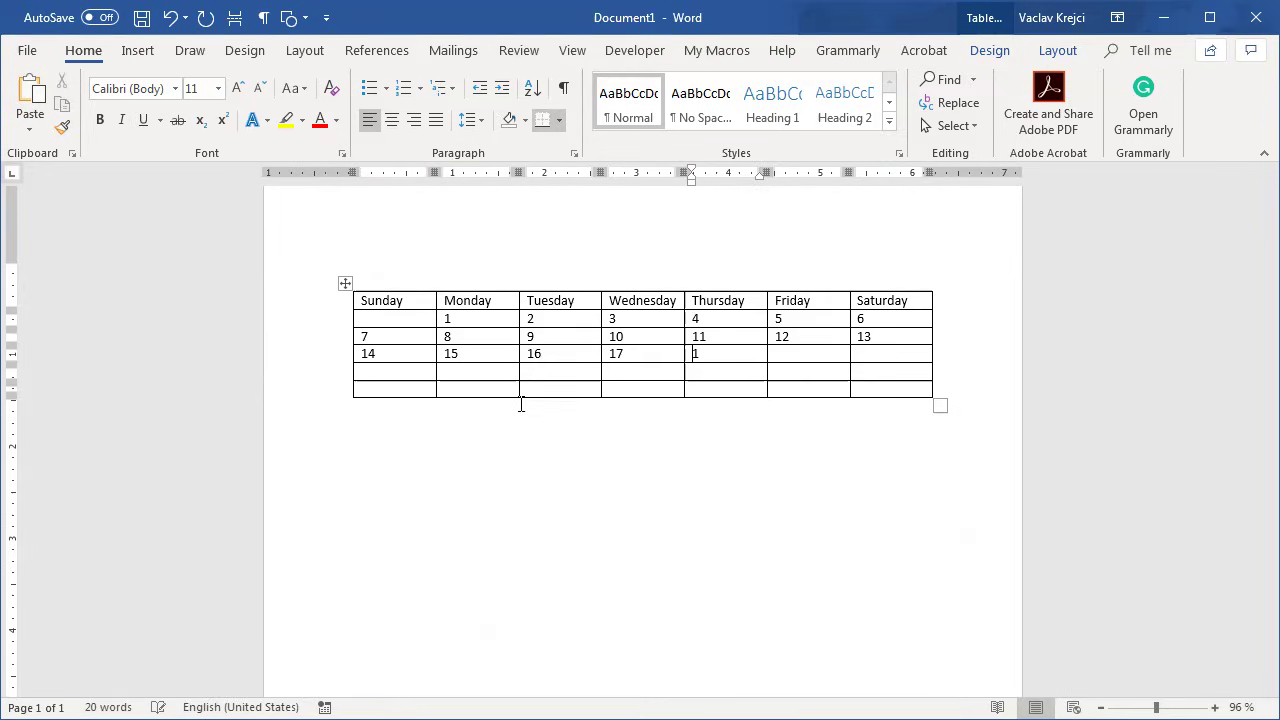
text(8	19	2)
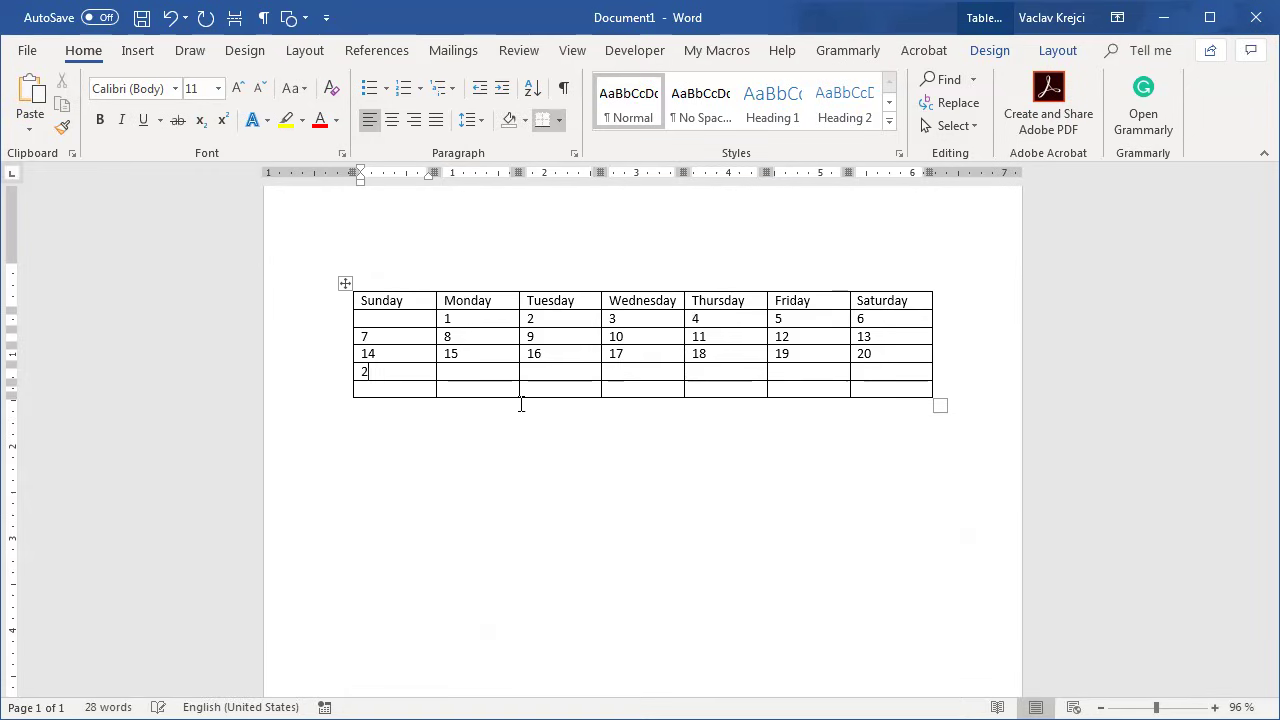
text(0	21	22	23	24	2)
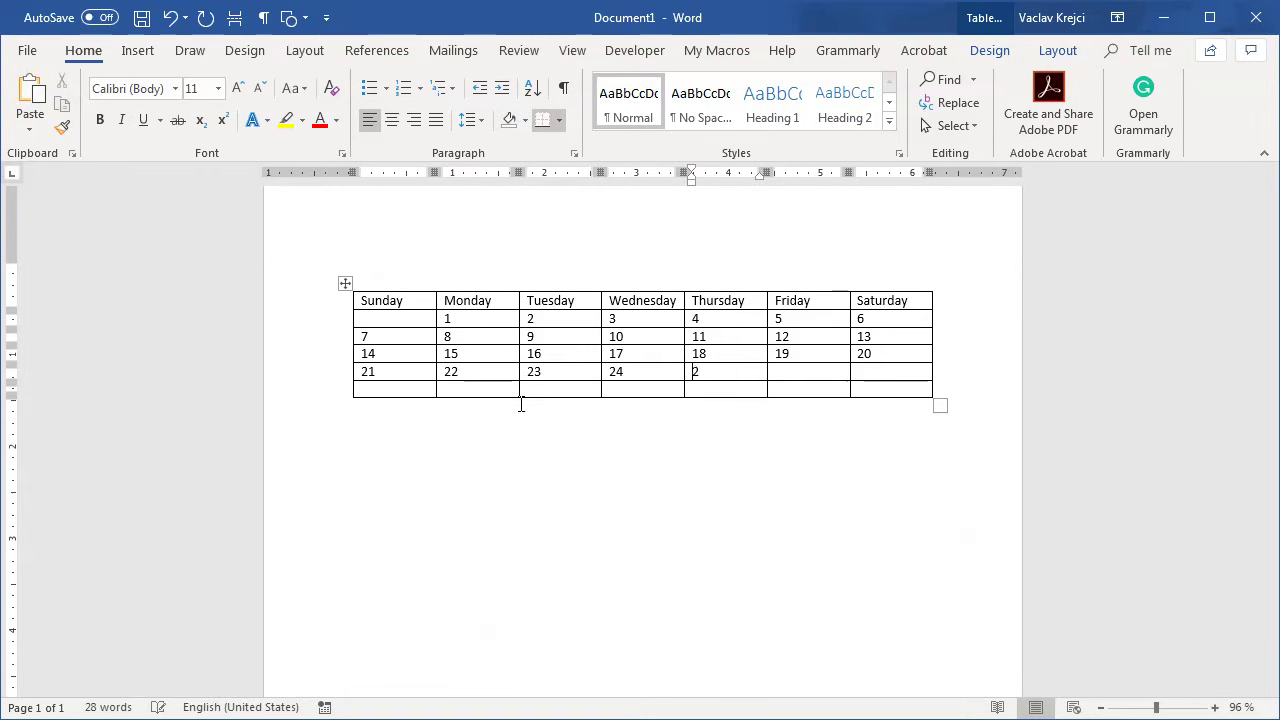
text(5	26	27	28	9	30)
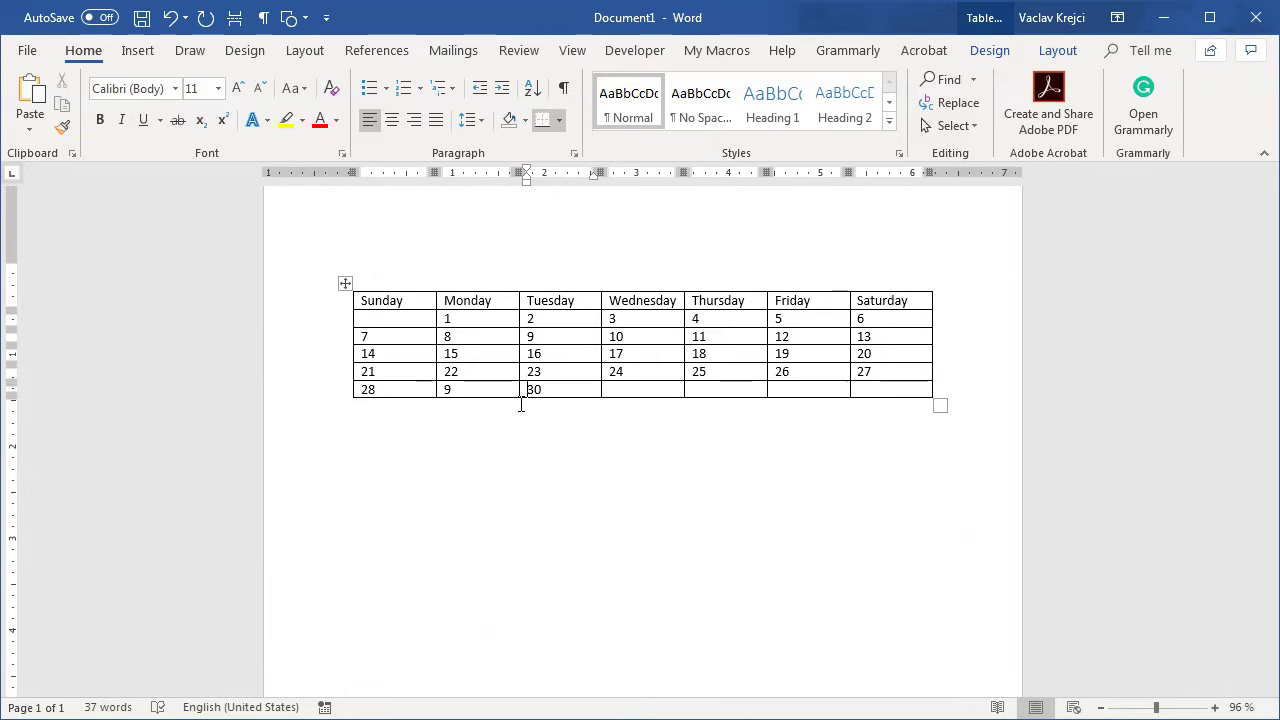
key(Left)
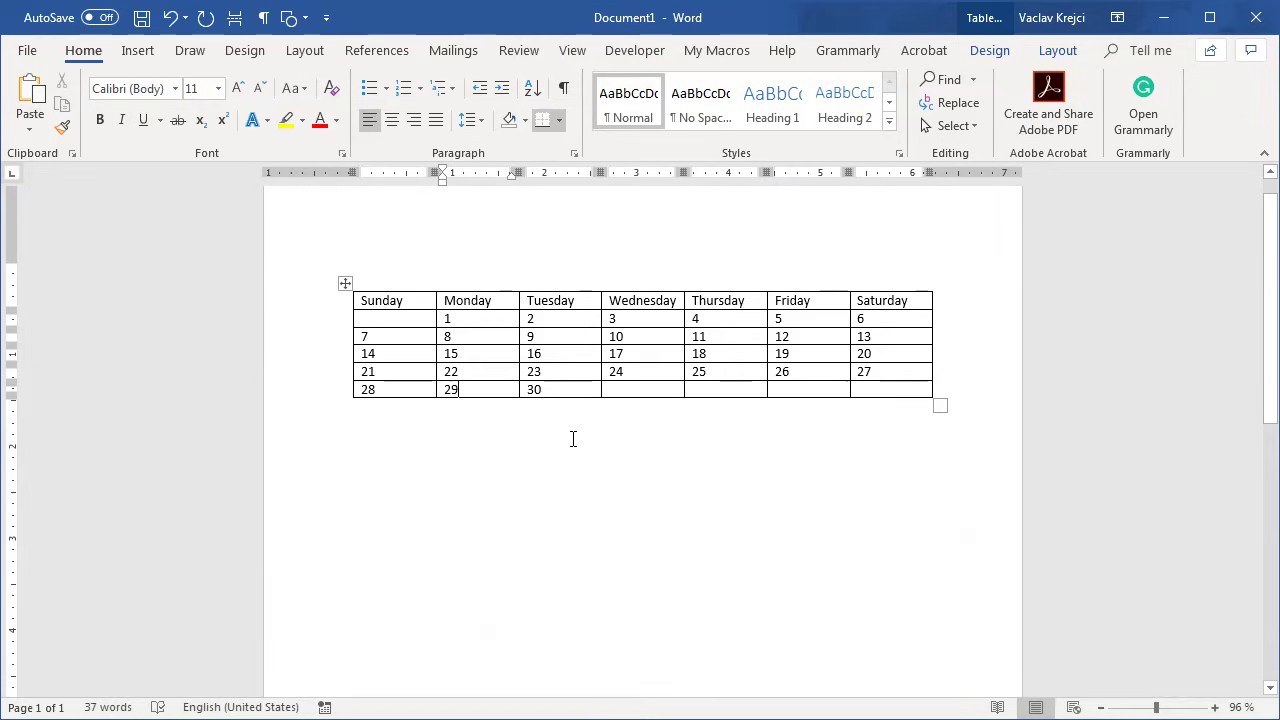
Stretch the table's last row well down the page and distribute the five date rows to equal heights
drag(561, 397, 569, 592)
drag(409, 320, 864, 390)
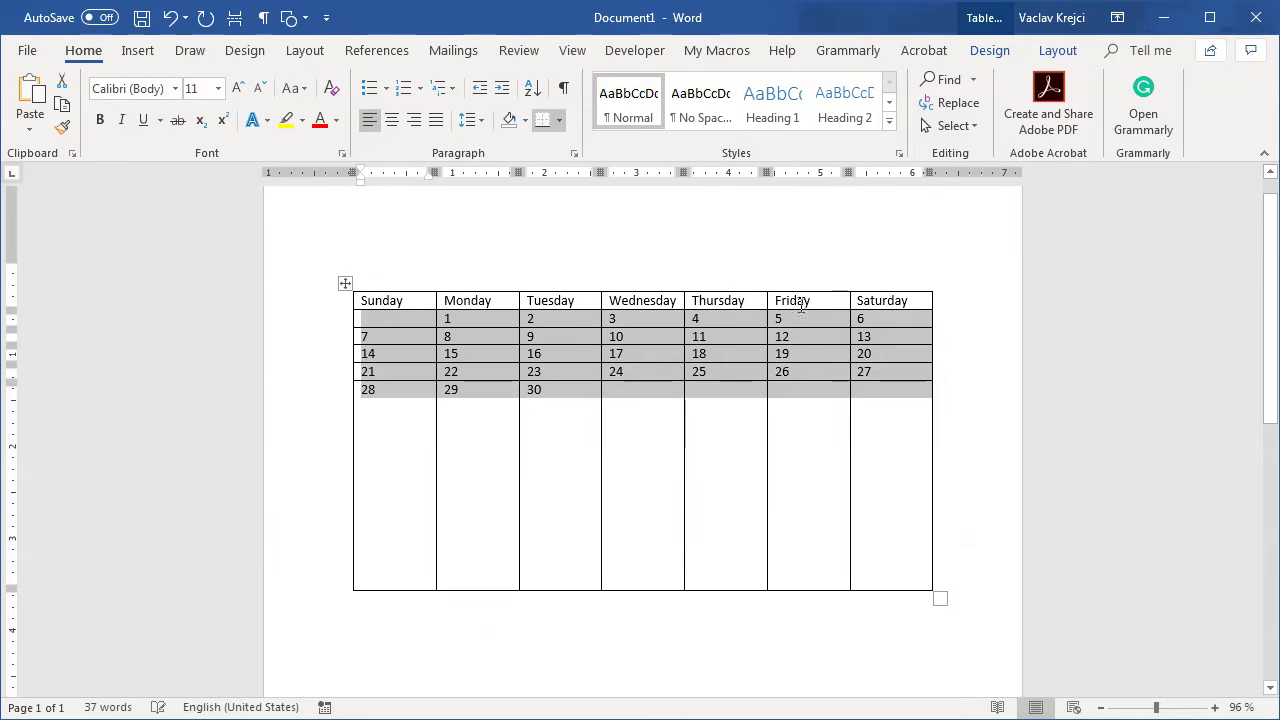
click(1057, 50)
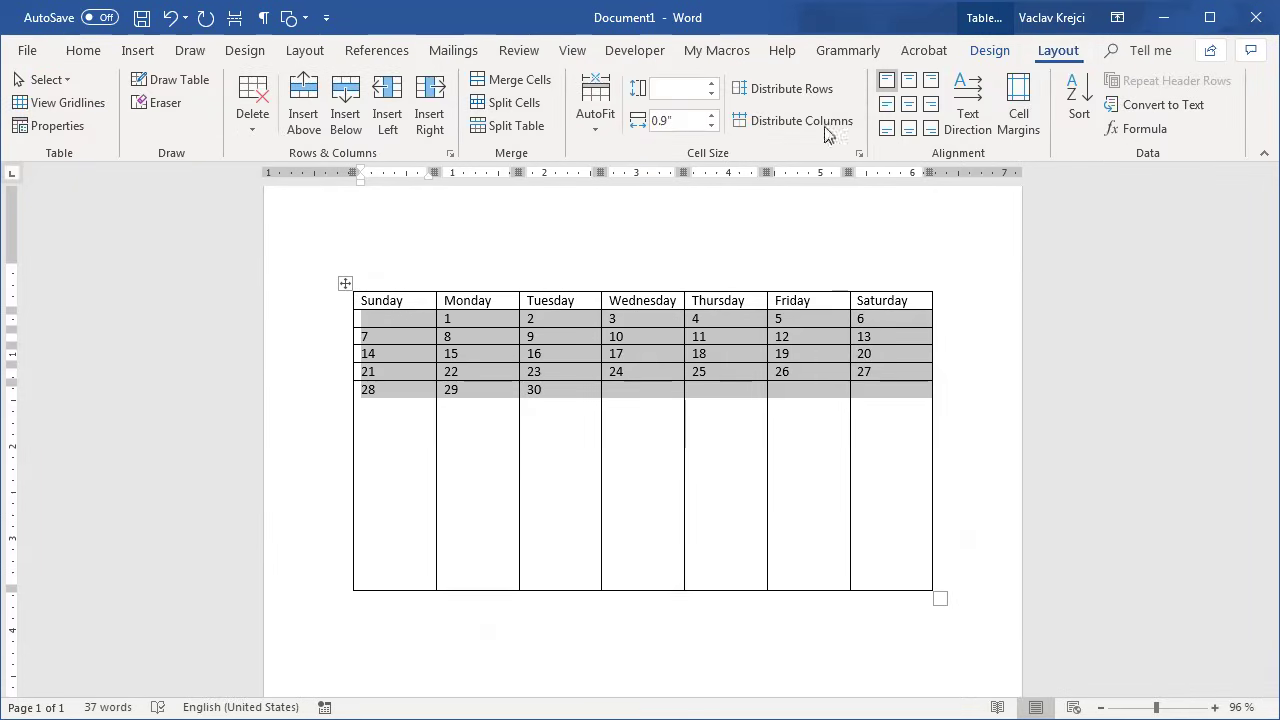
click(766, 92)
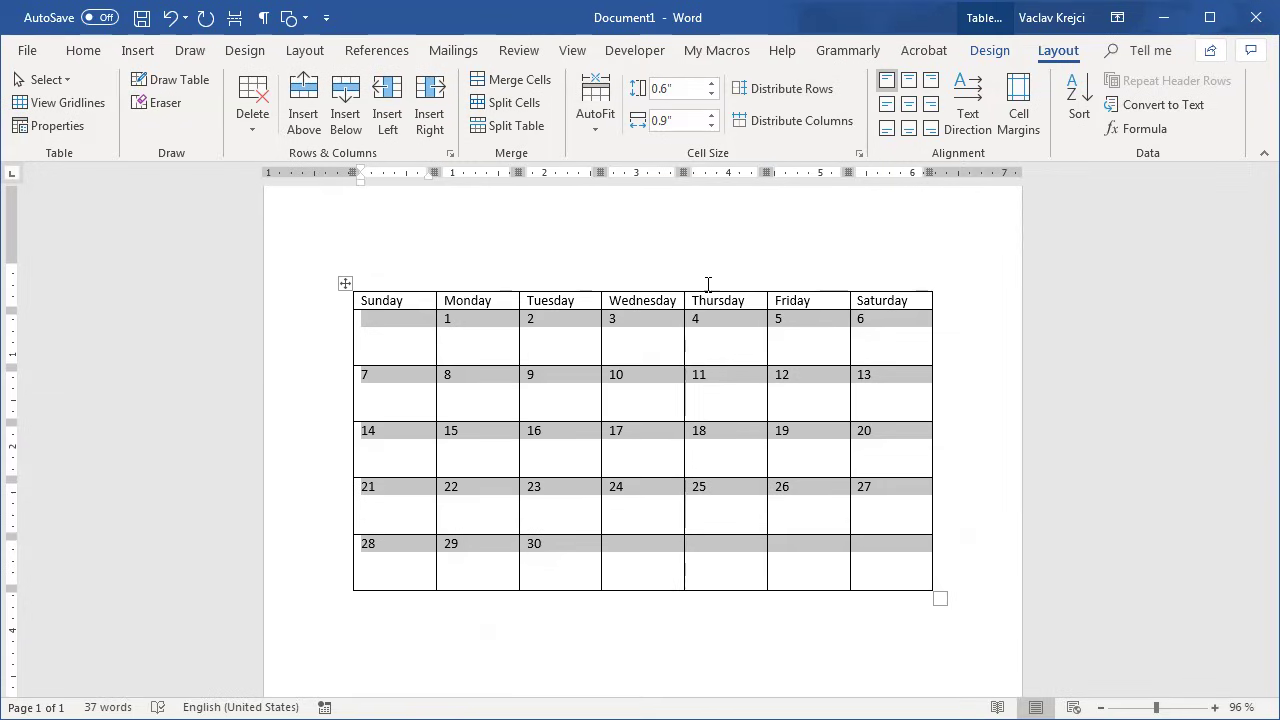
click(657, 339)
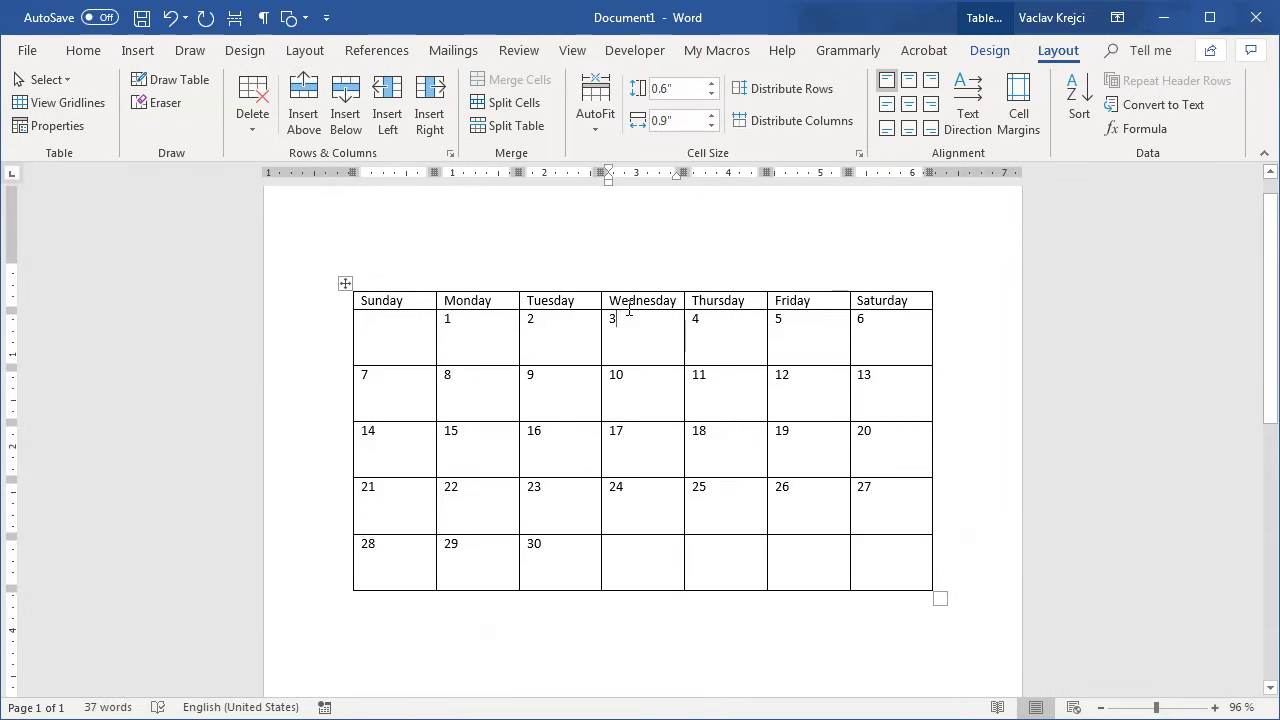
Make the weekday header row slightly taller and centre the contents of all table cells horizontally and vertically
drag(626, 311, 626, 321)
drag(420, 312, 886, 563)
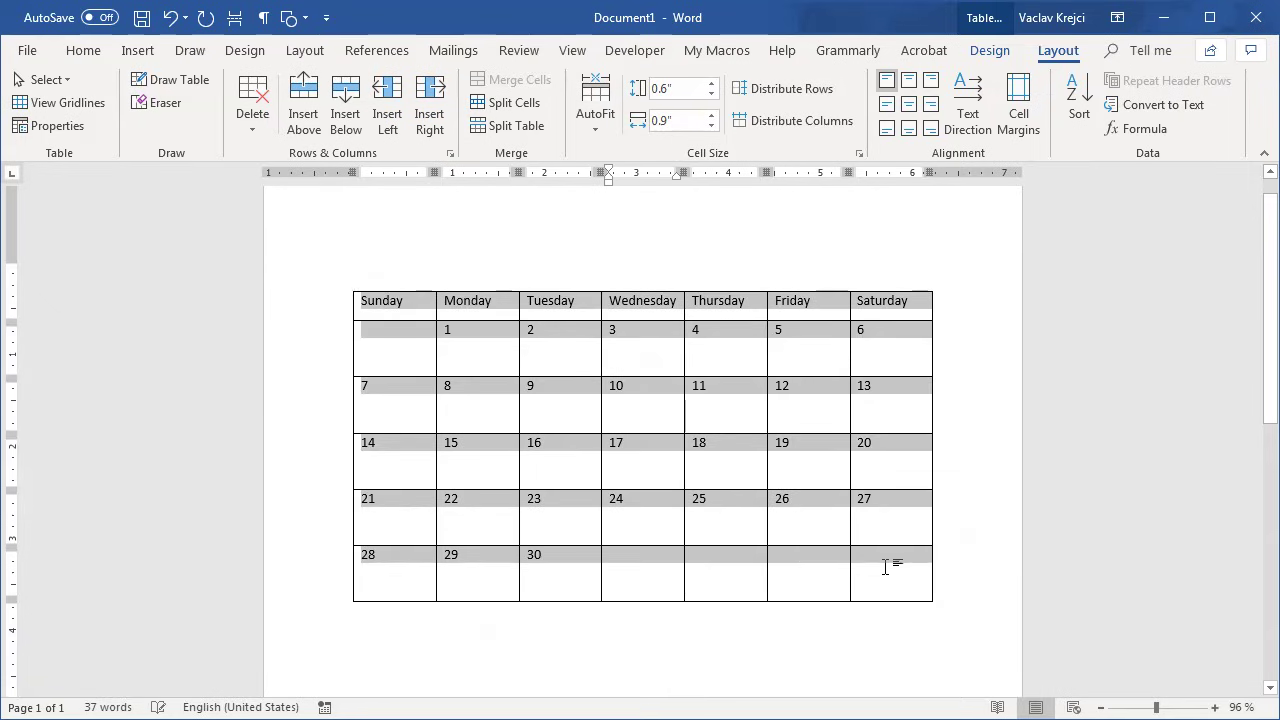
click(909, 112)
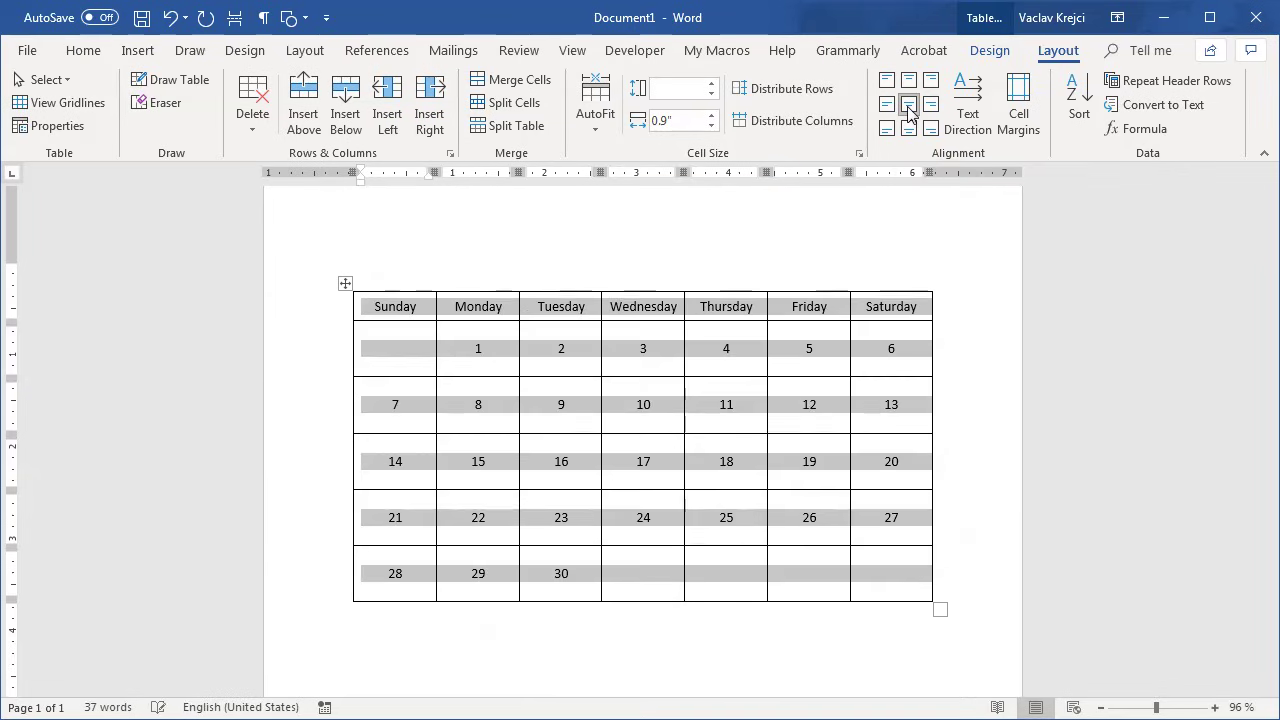
Set the font of the whole table to Roboto Lt
click(84, 51)
click(142, 87)
text(Roboto)
key(Return)
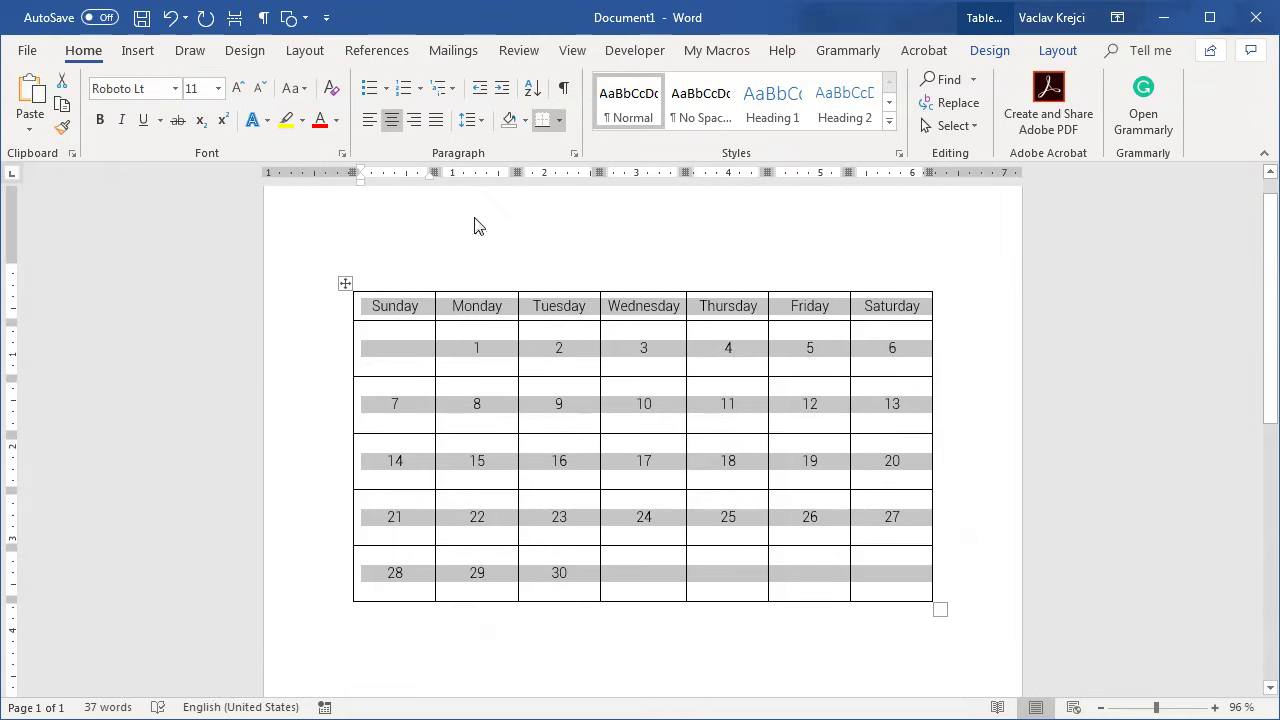
click(464, 339)
Reduce the font size of the weekday names in the header row by two increments
drag(422, 313, 890, 306)
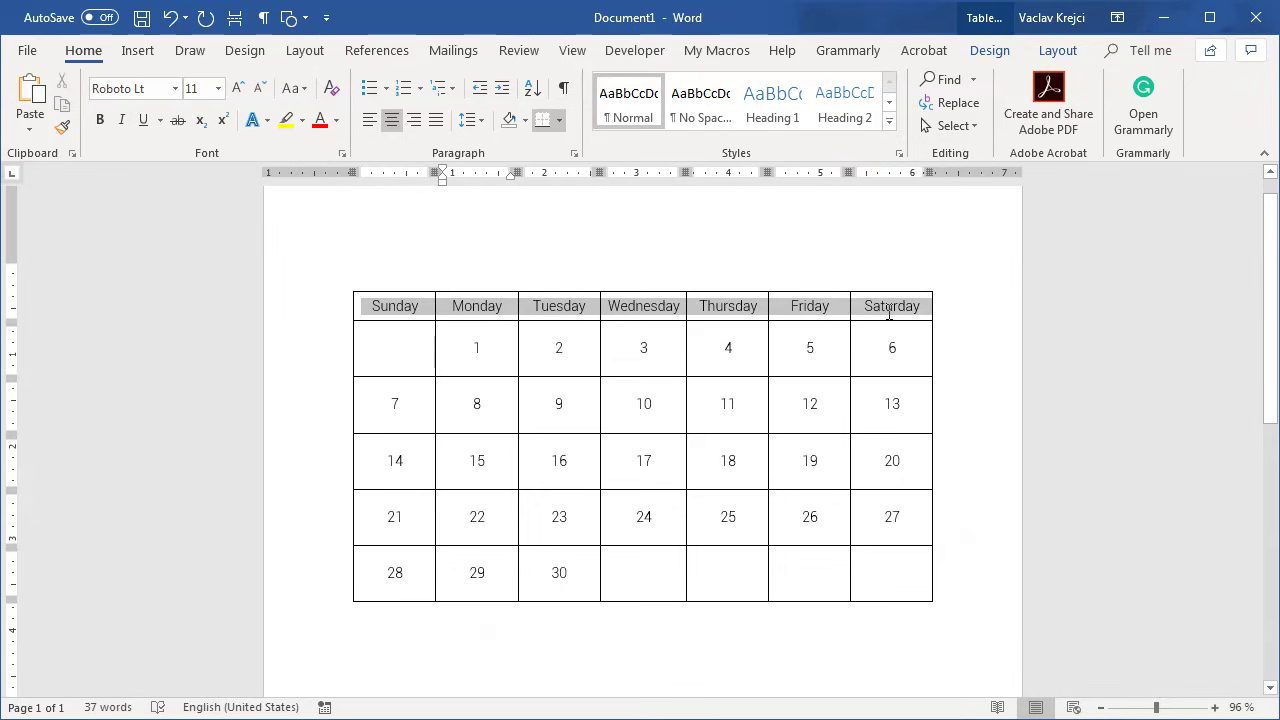
click(257, 89)
click(257, 89)
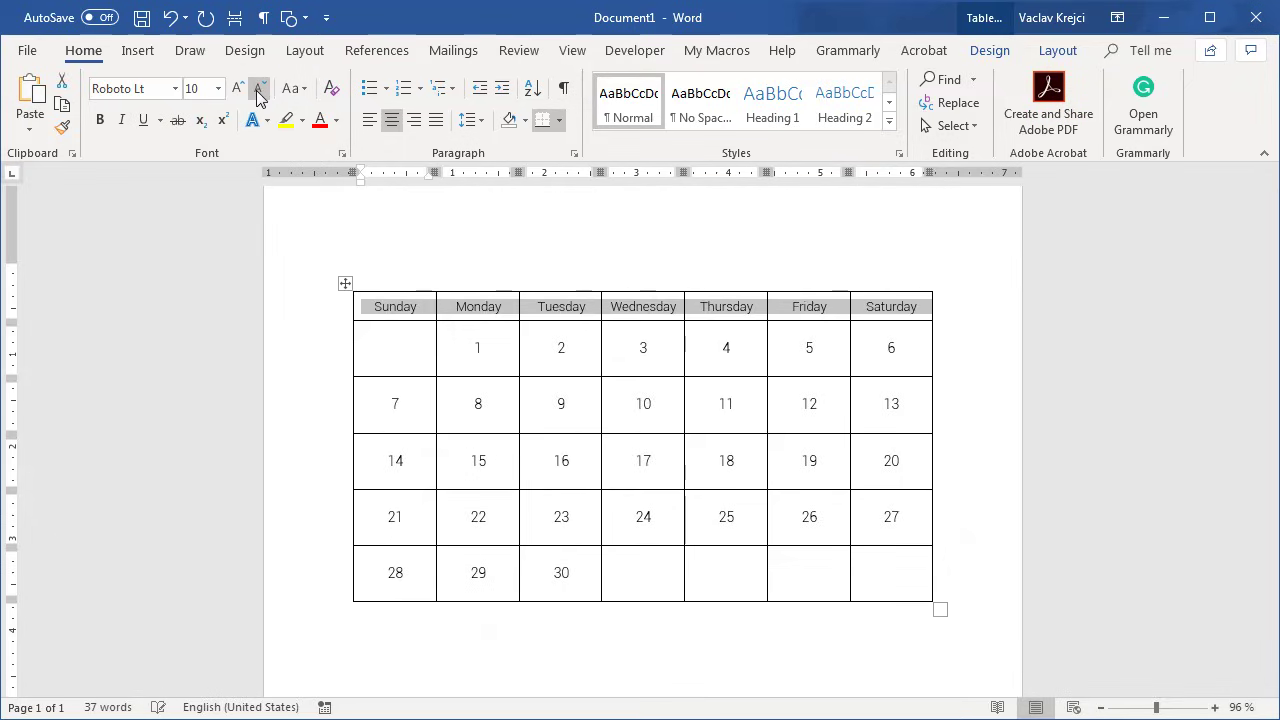
Enlarge the text of all five date rows to font size 26
drag(411, 340, 935, 560)
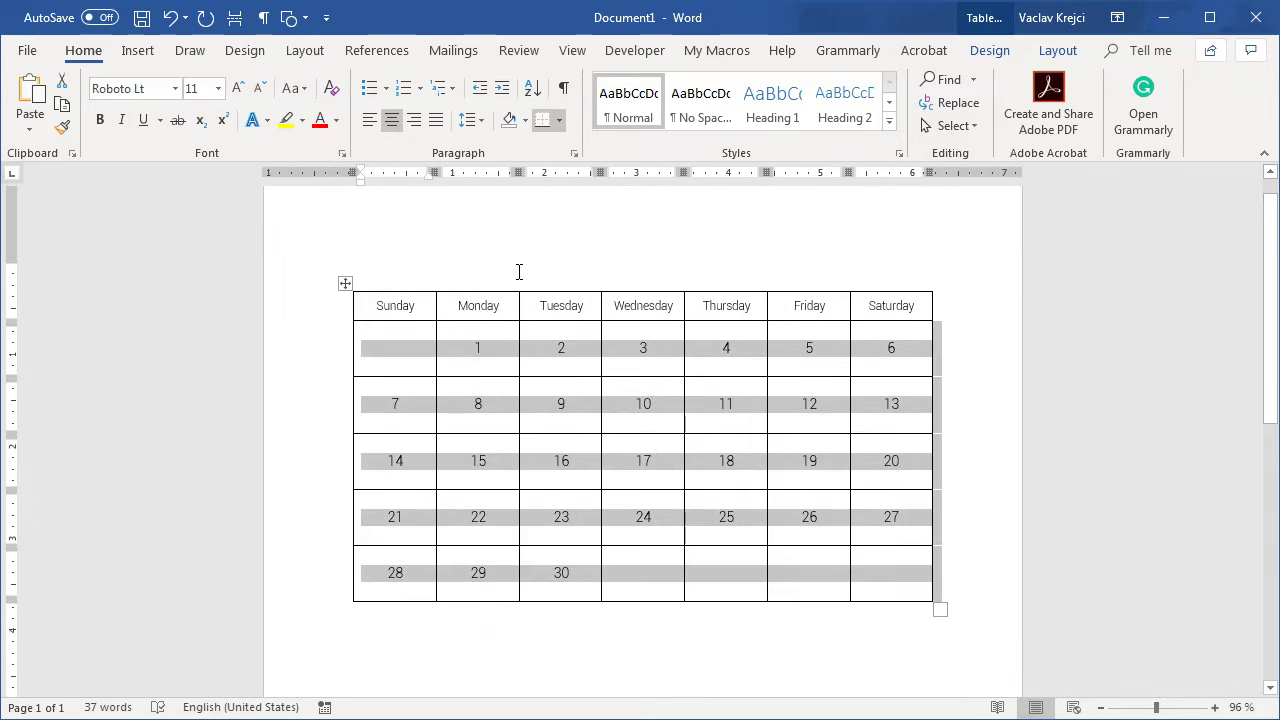
click(237, 89)
click(237, 89)
click(237, 89)
click(237, 89)
click(237, 89)
click(237, 89)
click(238, 89)
click(238, 89)
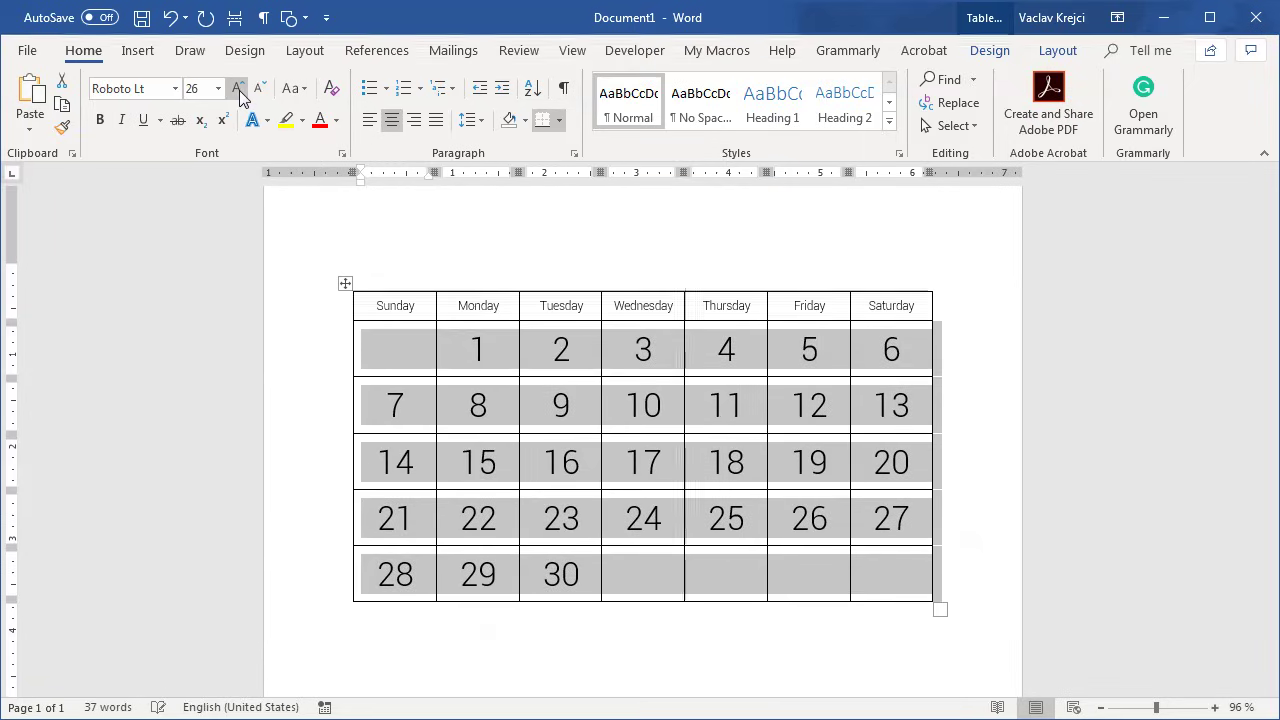
click(599, 431)
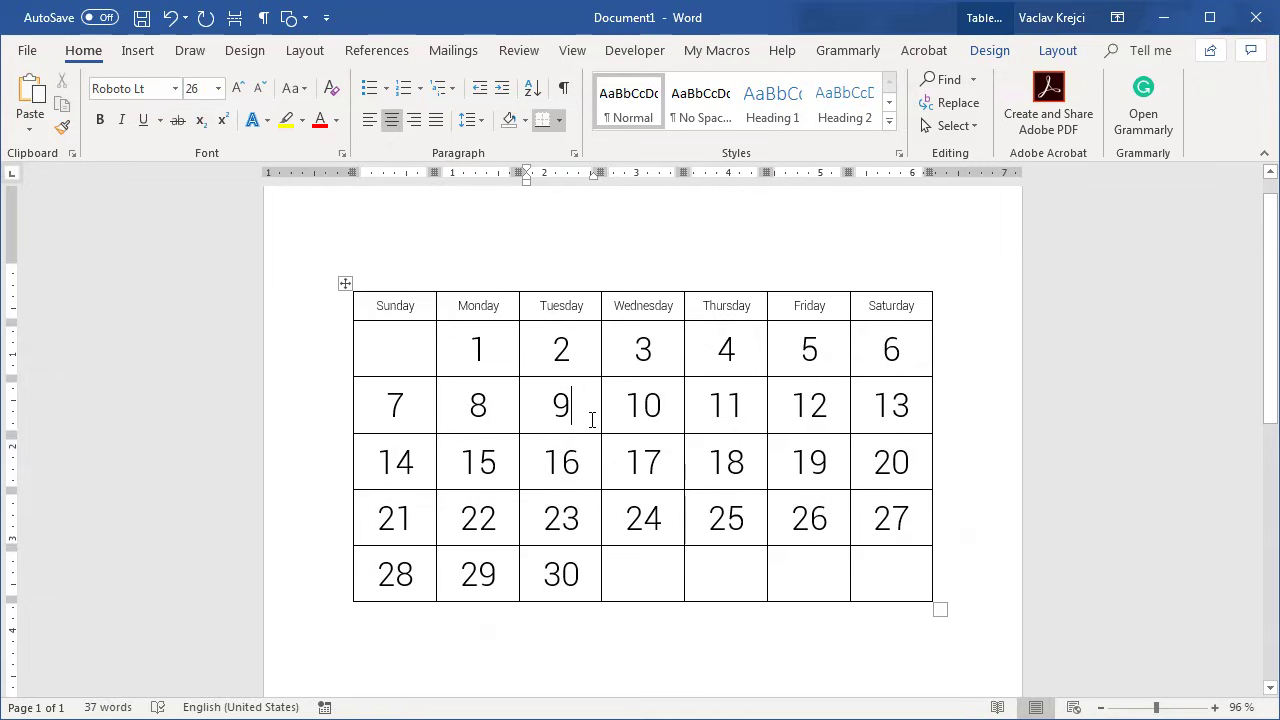
Switch to the Pixabay page in the browser, copy the white daisy photo and open its free download options
click(1135, 707)
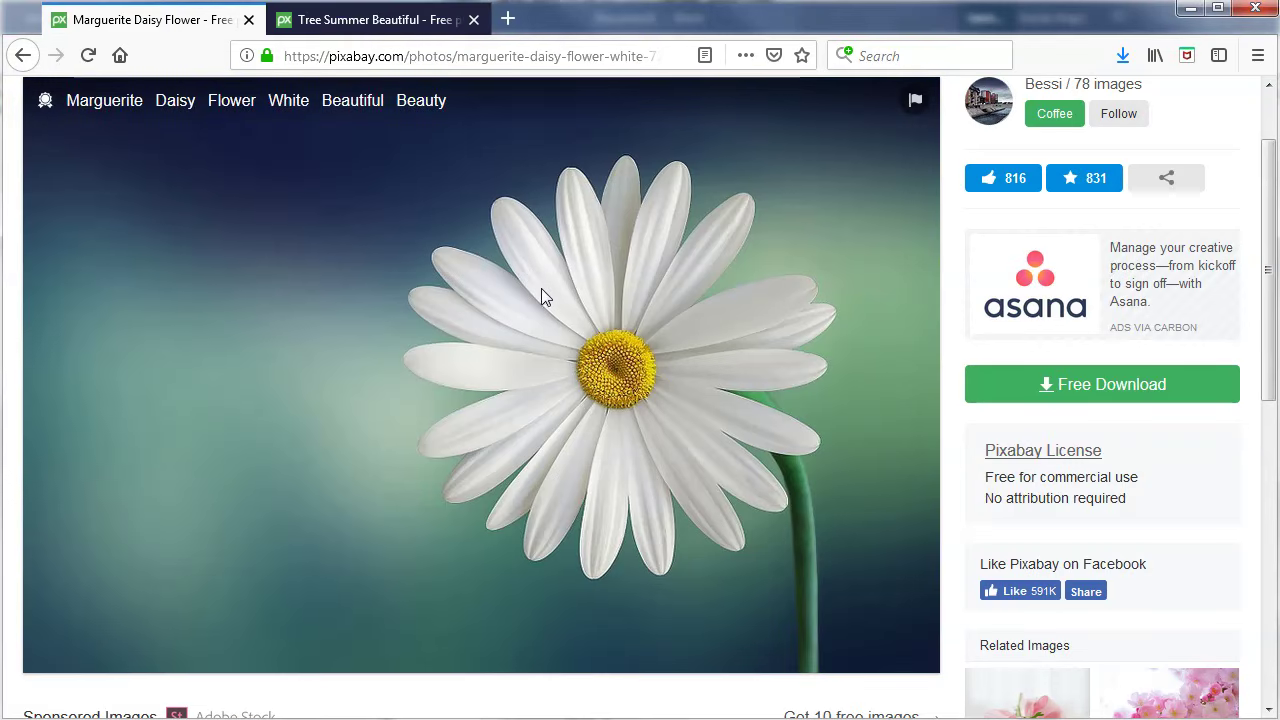
right_click(490, 313)
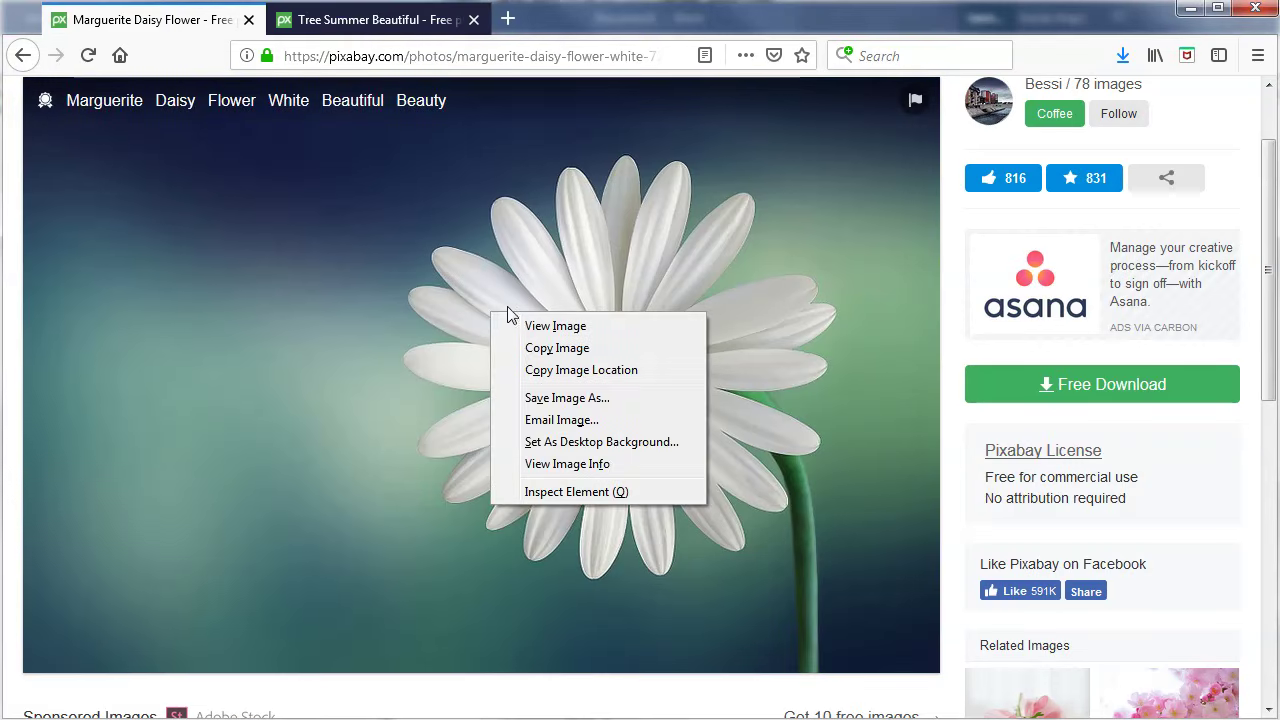
click(553, 348)
click(1177, 390)
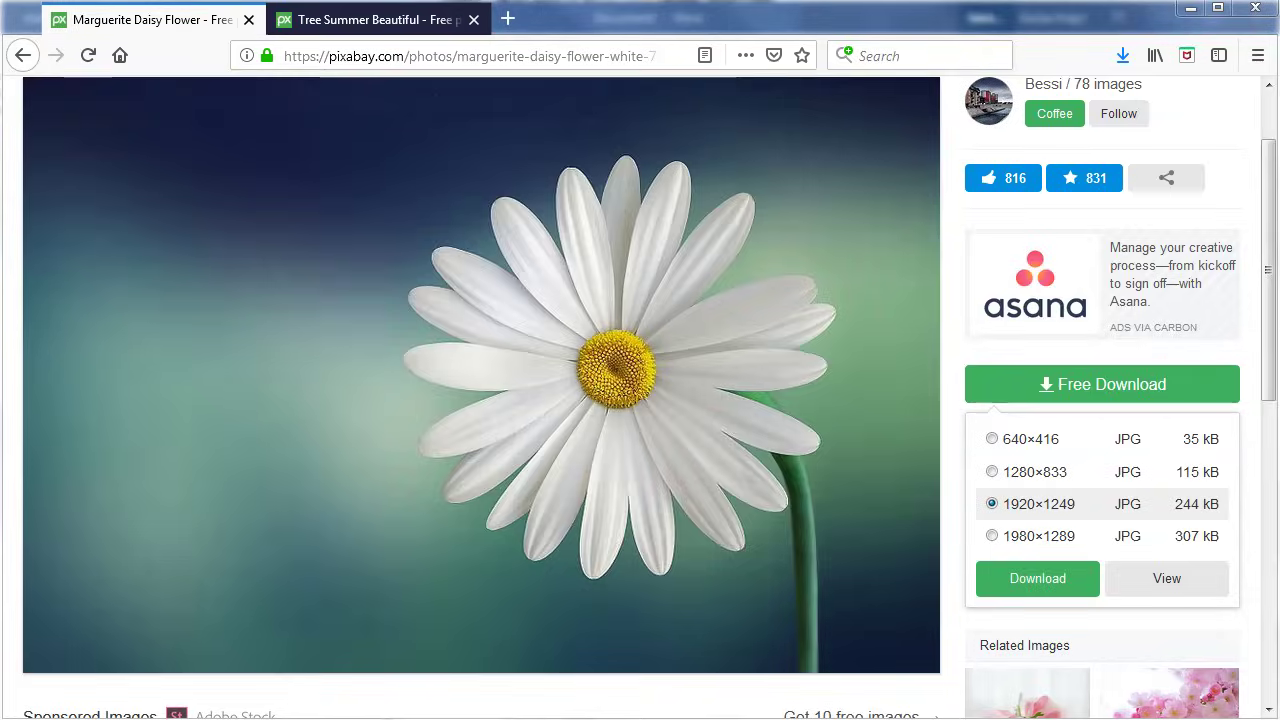
Switch back to the Word document, paste the daisy photo into the cell with date 9, and undo the paste
key(alt+Tab)
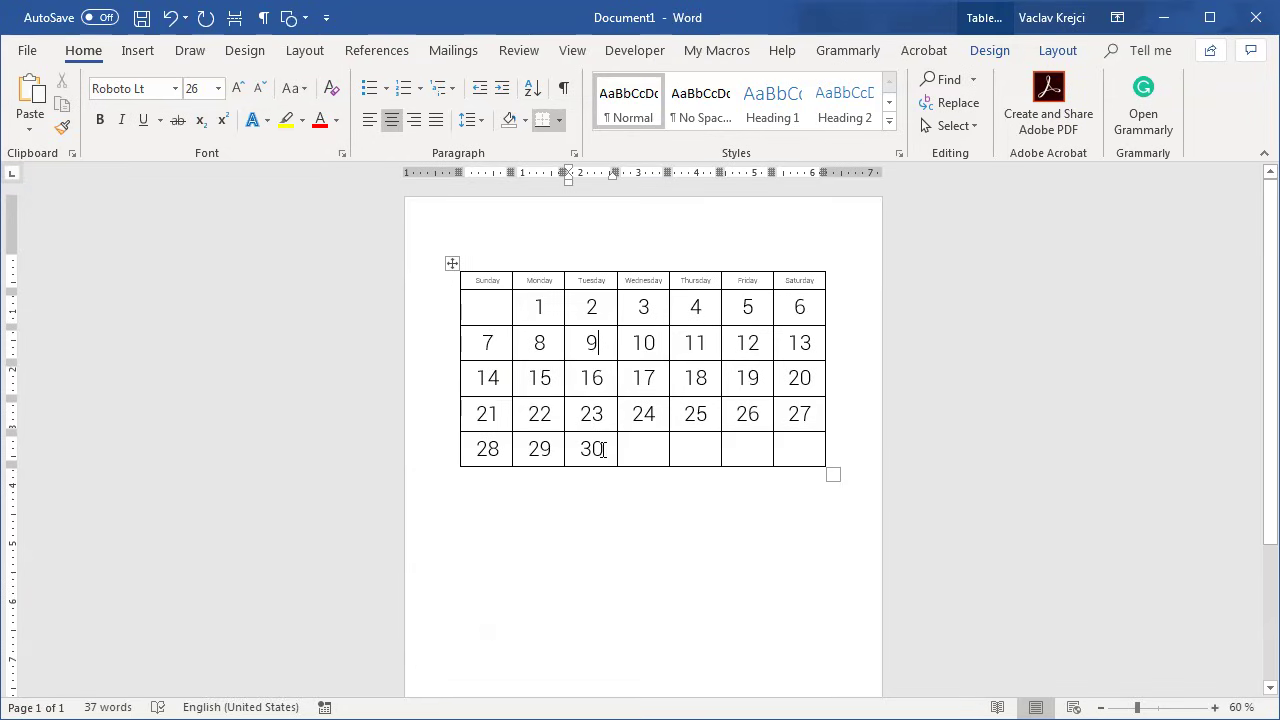
key(ctrl+v)
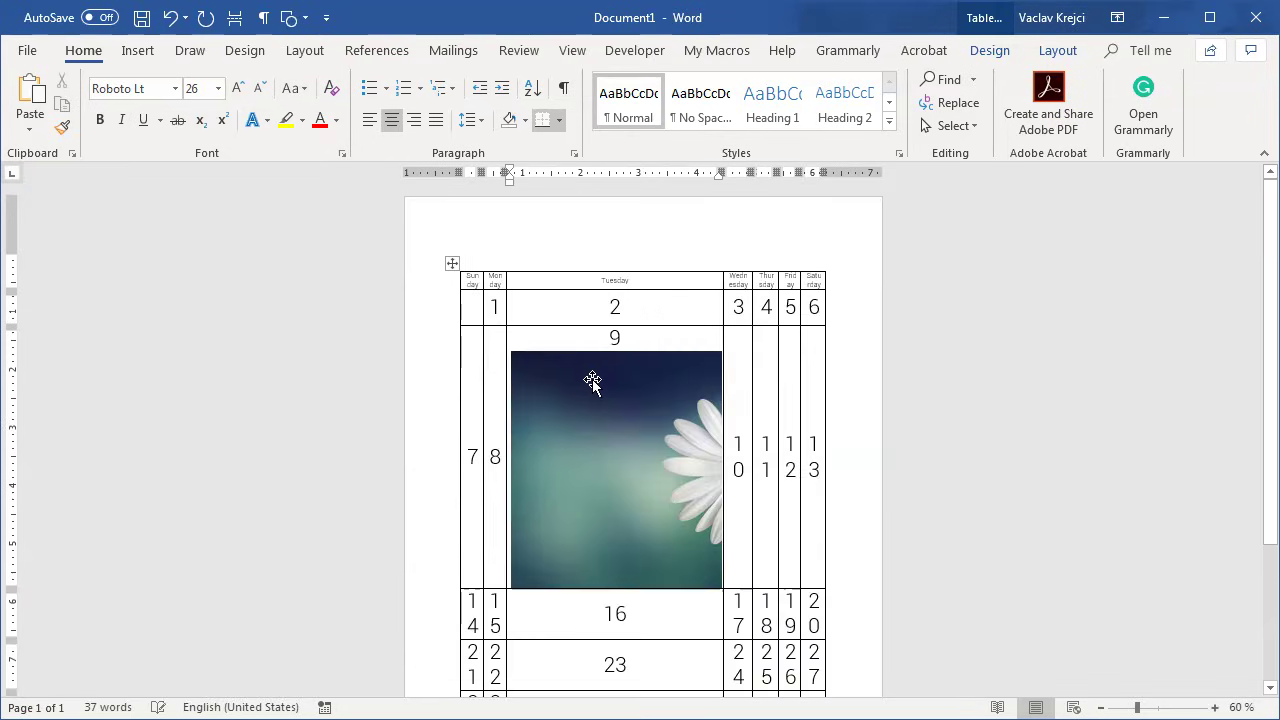
click(171, 22)
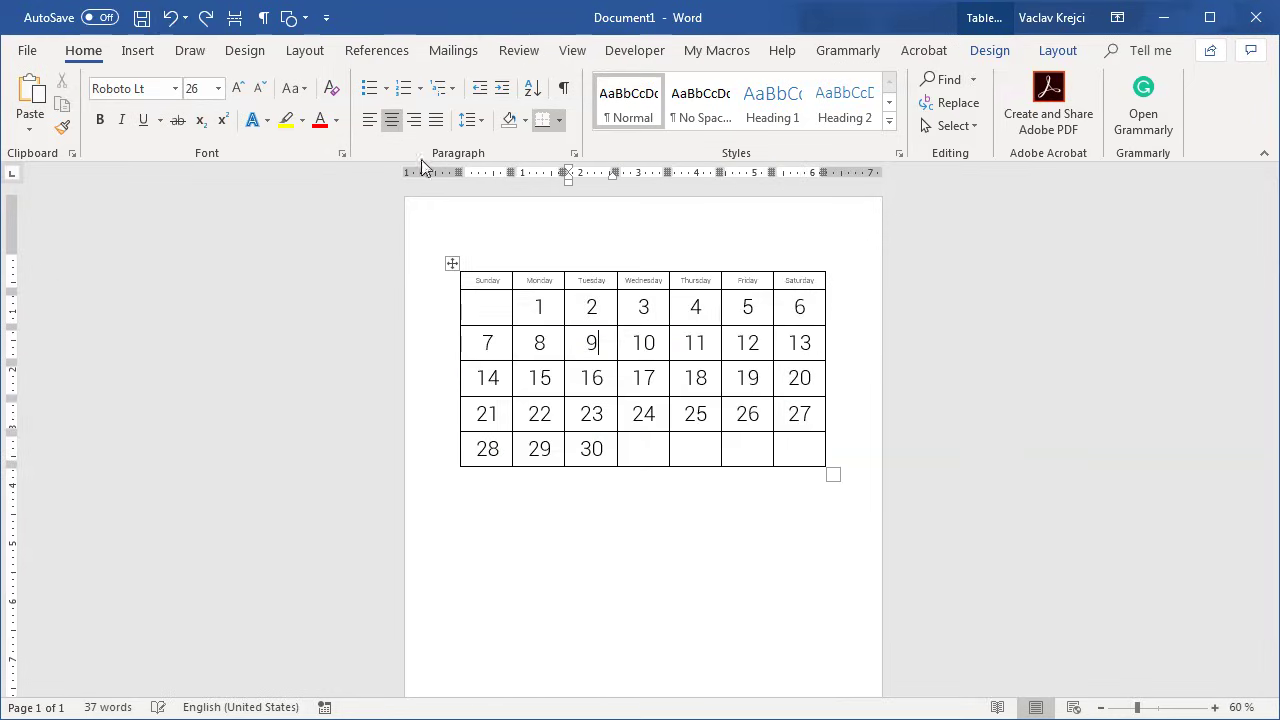
Paste the daisy photo into the paragraph below the table and set its text wrapping to Behind Text
click(497, 487)
key(ctrl+v)
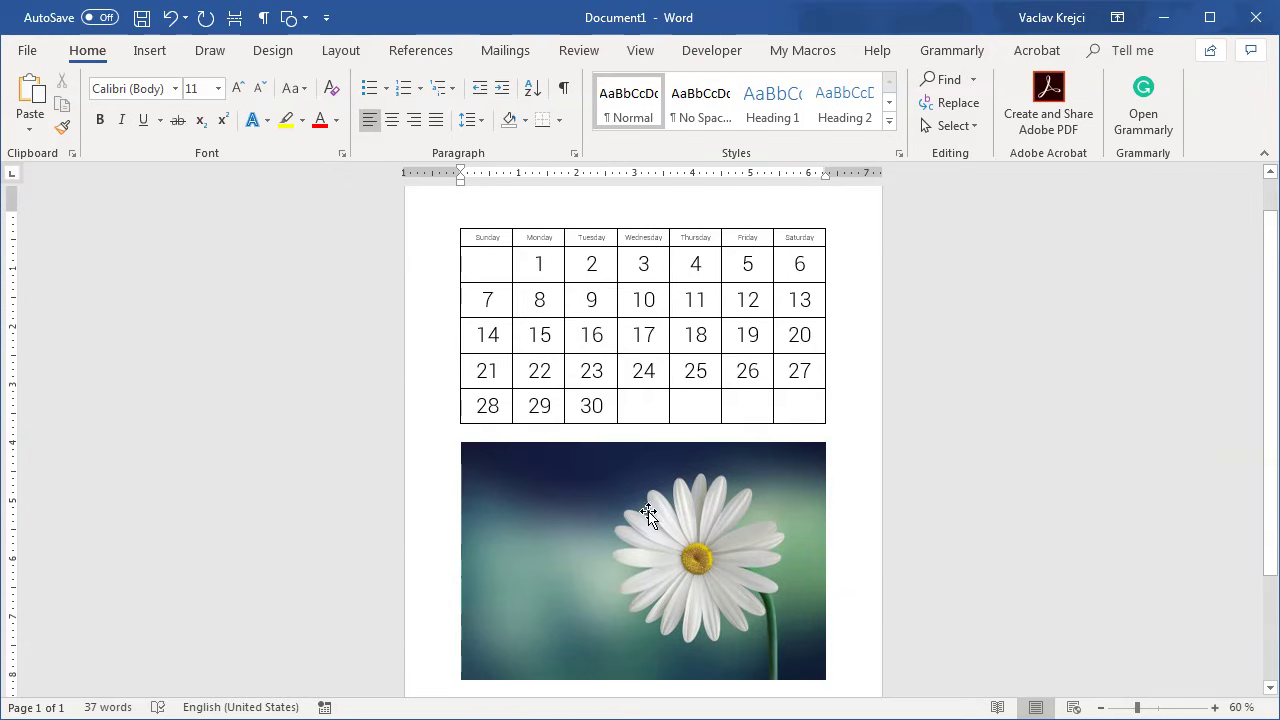
click(603, 492)
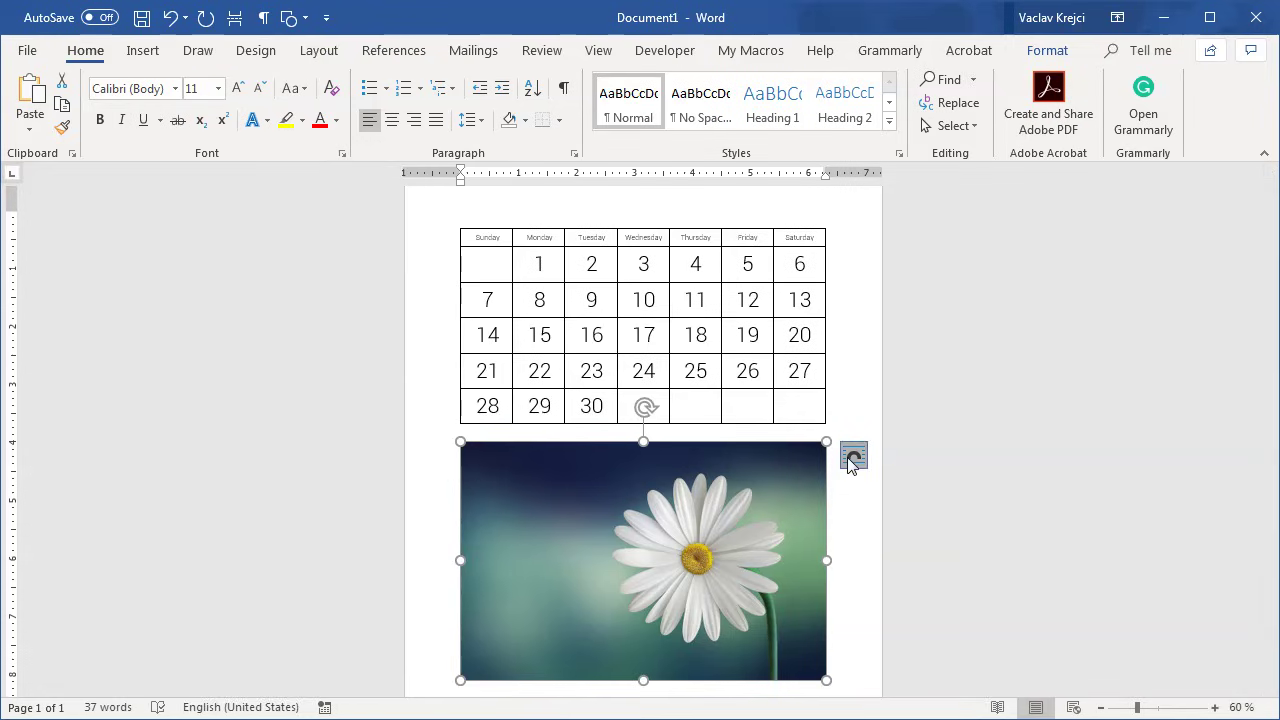
click(853, 458)
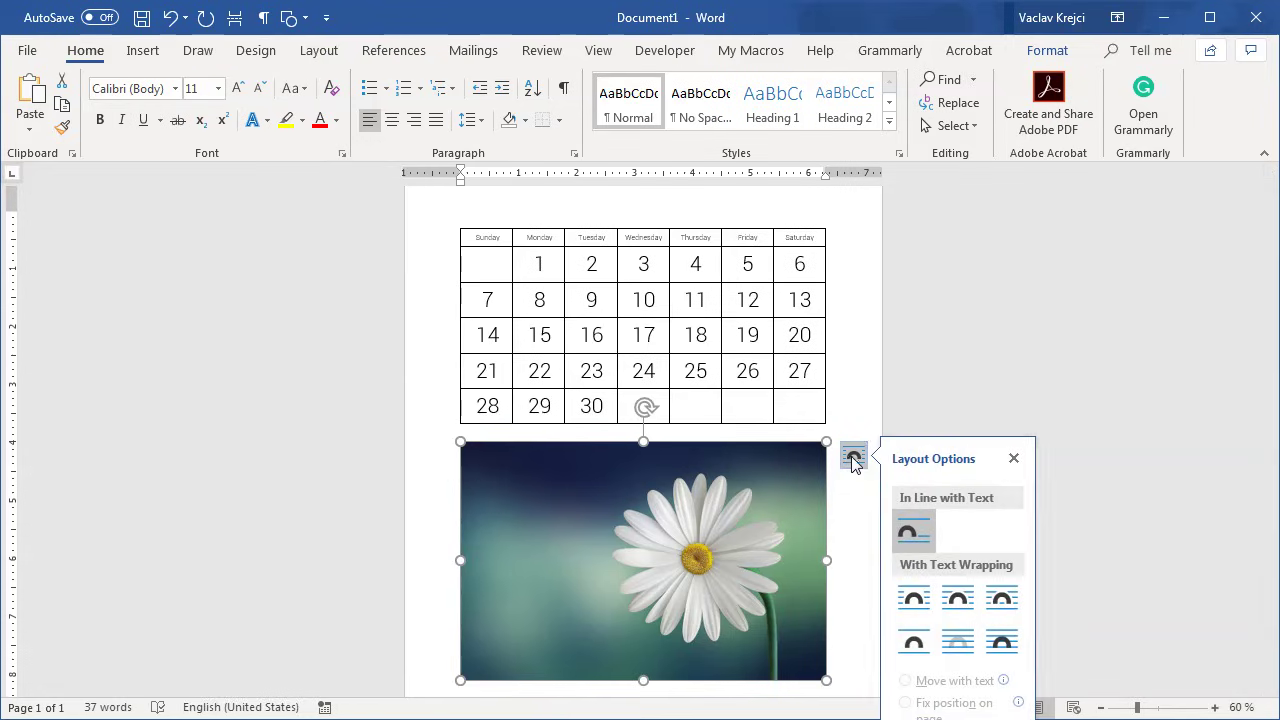
click(953, 648)
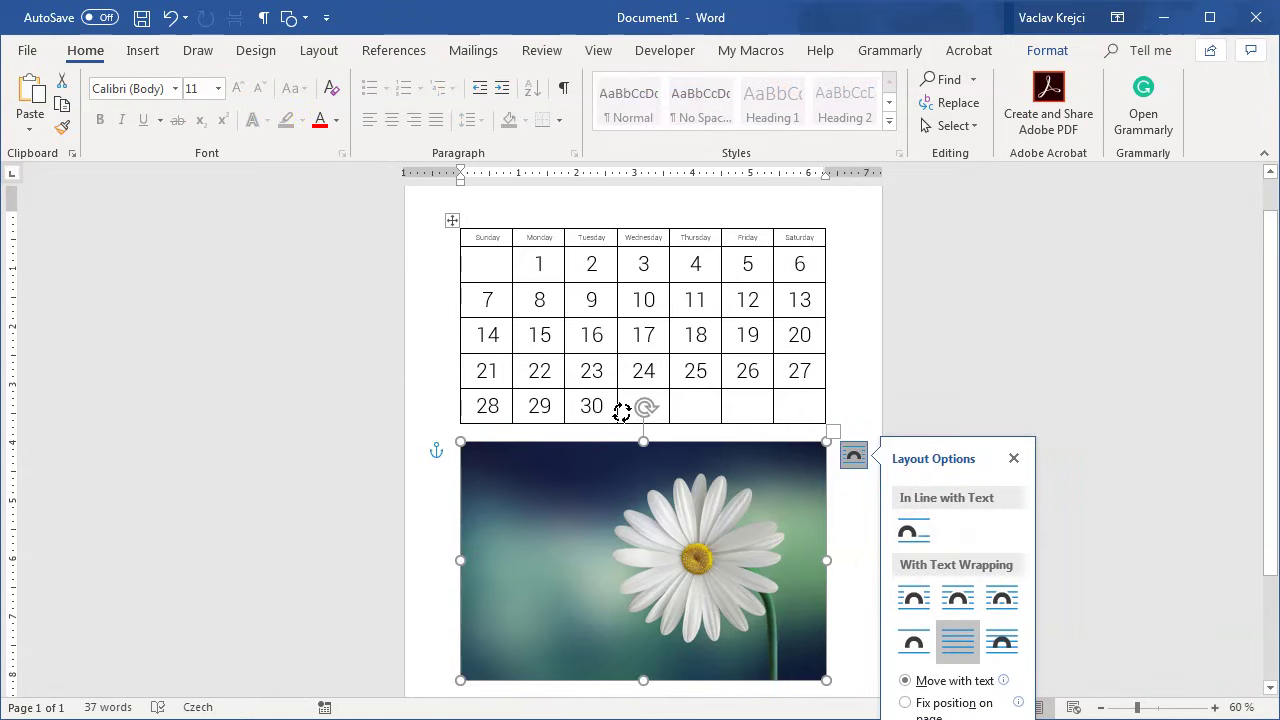
Rotate the daisy photo to 270°, move it to the page's upper-left corner and enlarge it to cover the whole page
drag(621, 411, 529, 551)
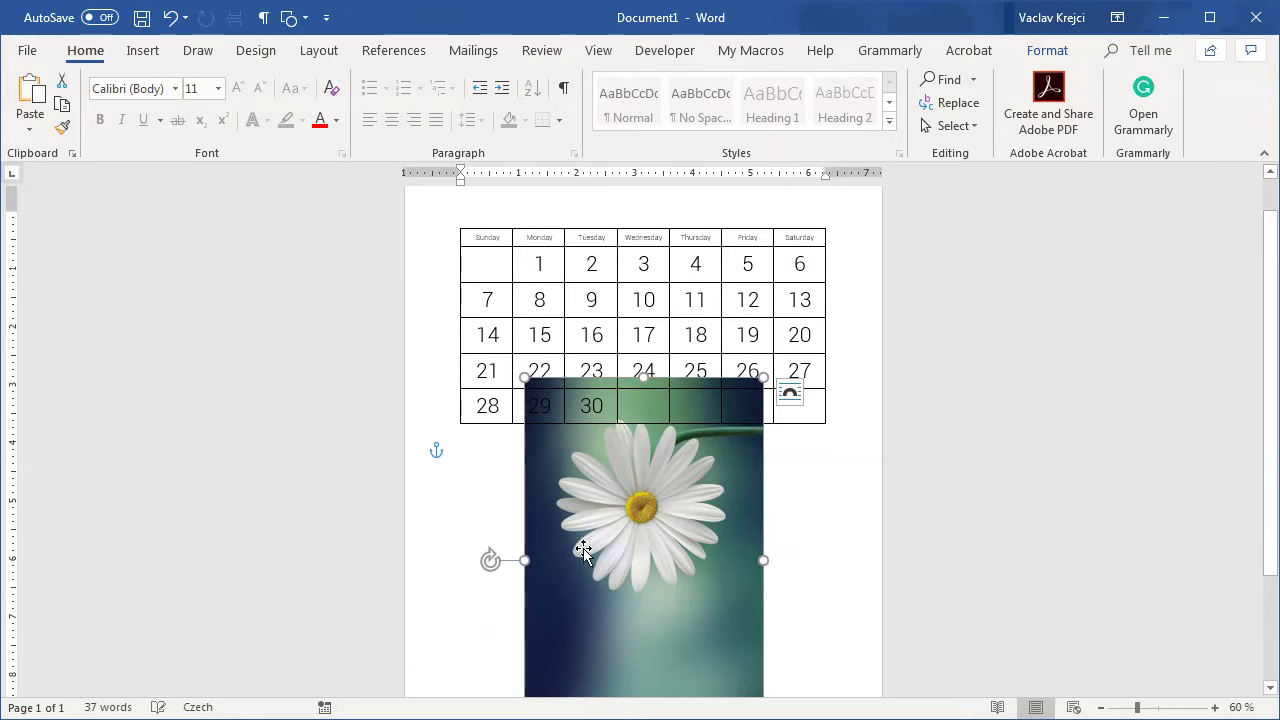
drag(605, 597, 487, 390)
scroll(1034, 594, down, 2)
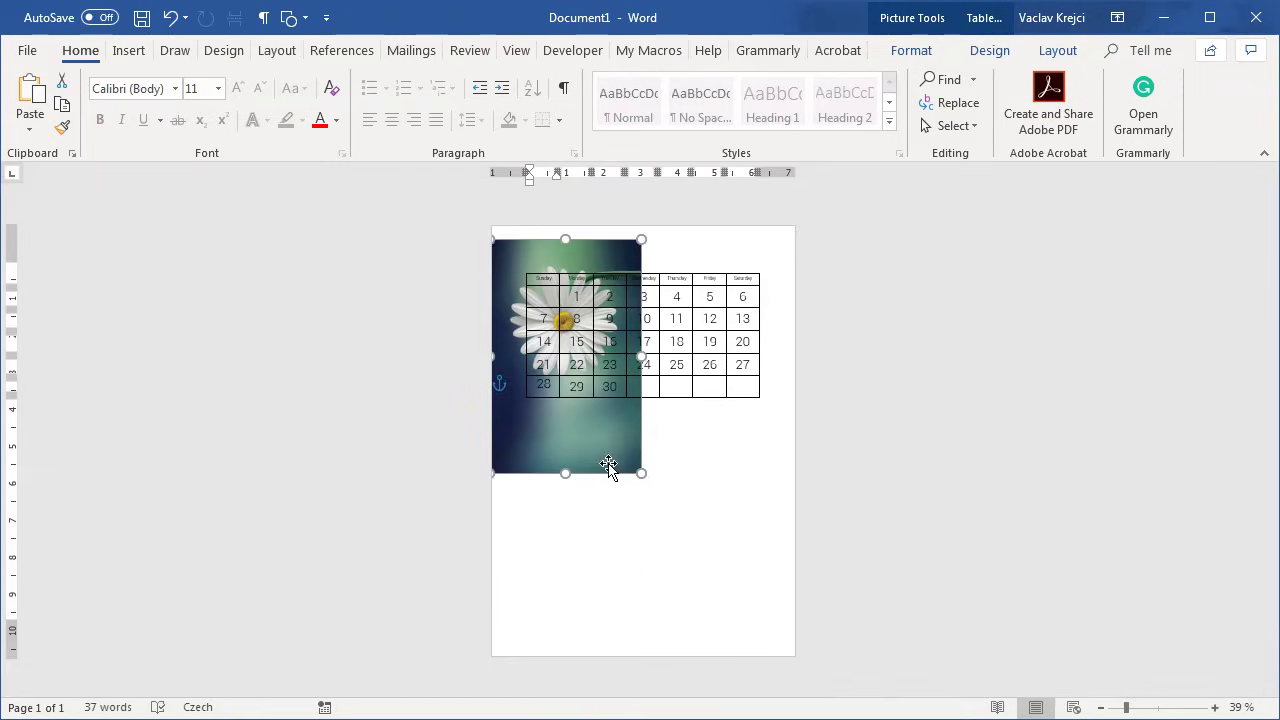
drag(641, 472, 806, 576)
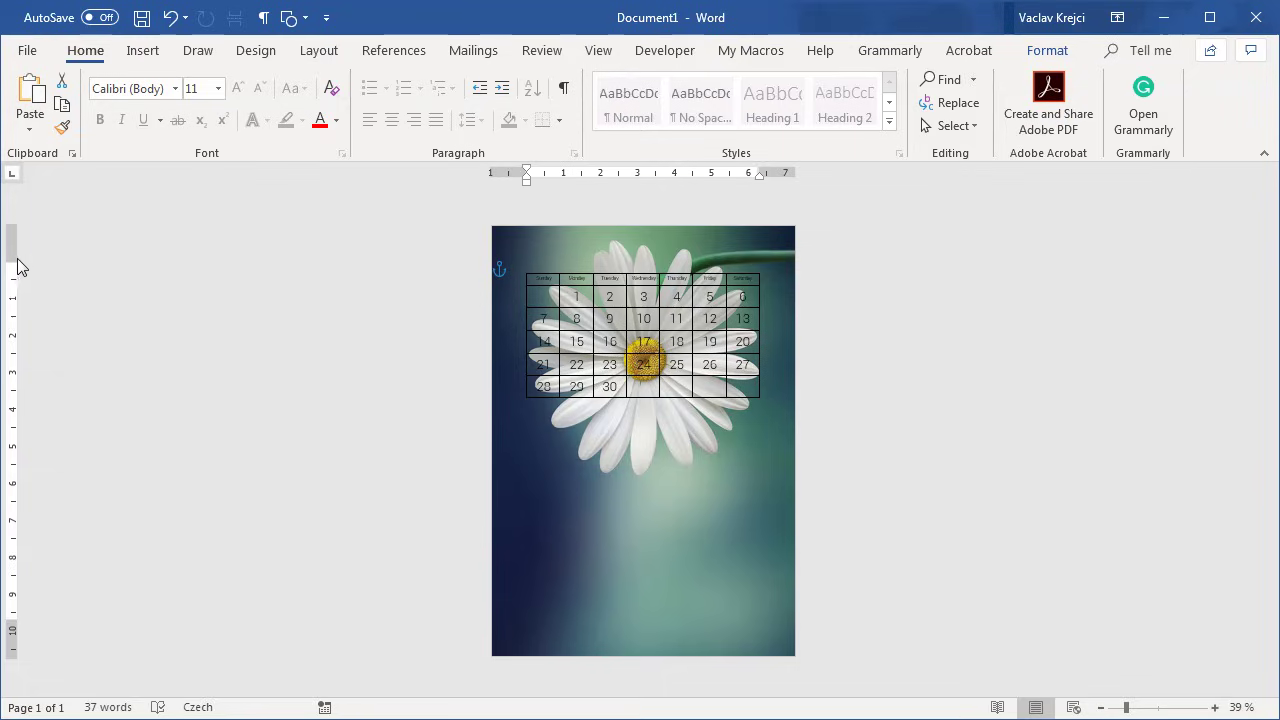
Try to lower the table by increasing the page's top margin, and undo the change
drag(12, 260, 6, 290)
click(172, 18)
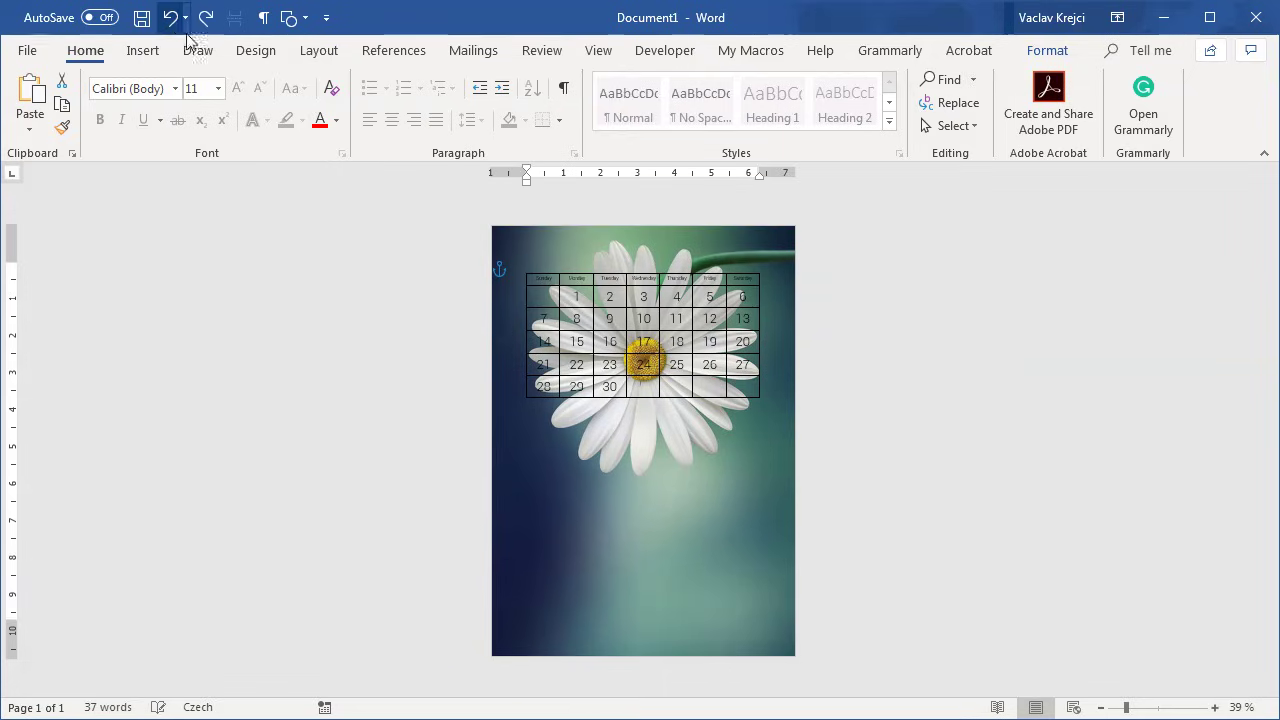
Set the daisy photo's horizontal and vertical absolute positions to be measured from the Page
right_click(661, 505)
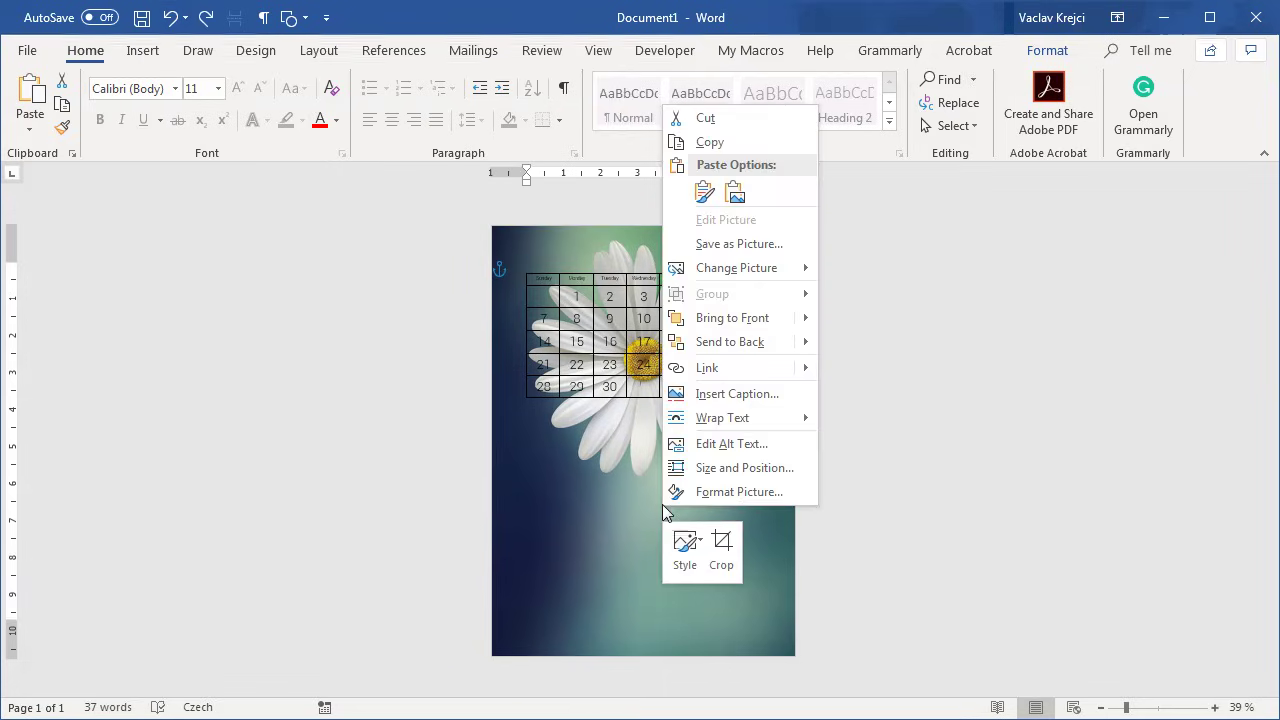
click(766, 467)
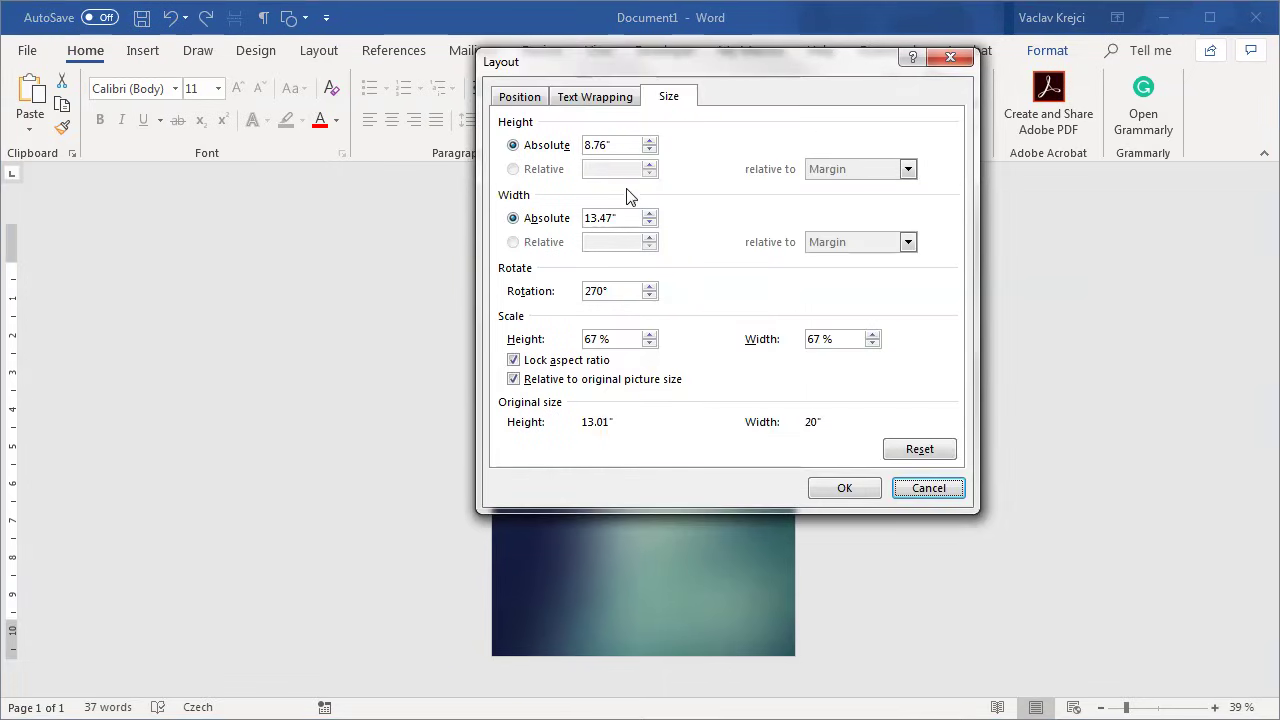
click(518, 98)
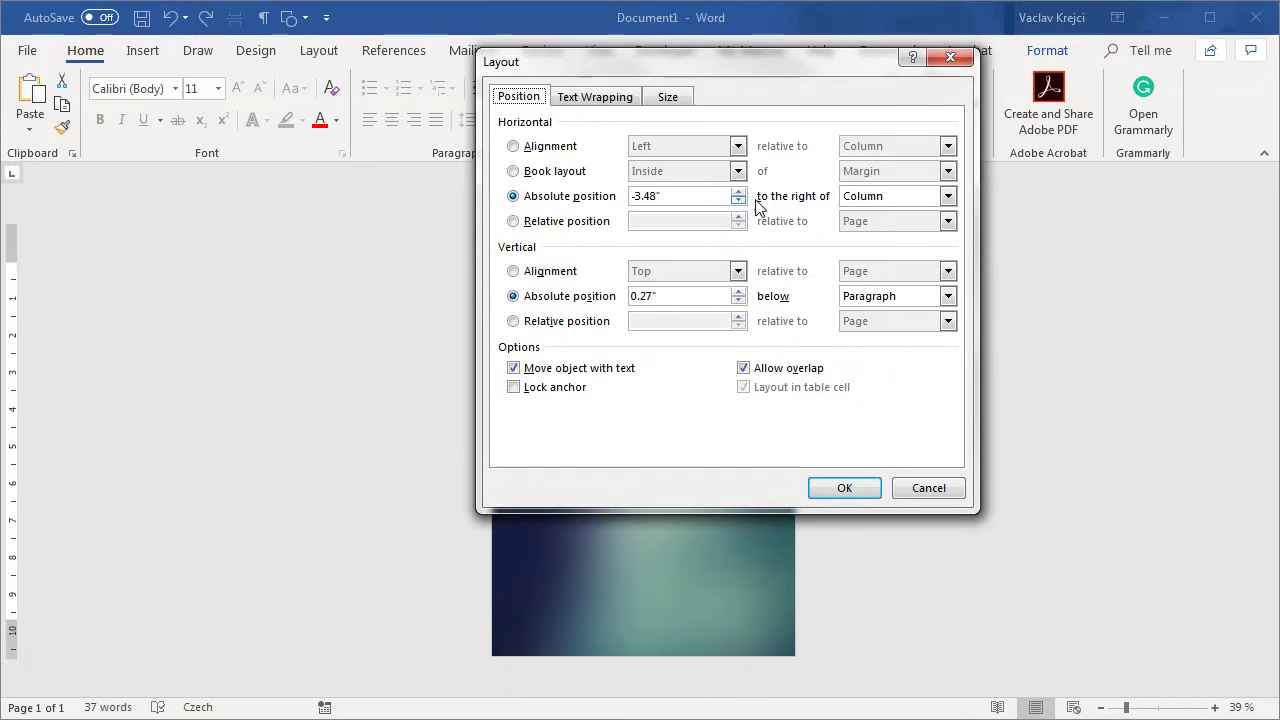
click(905, 205)
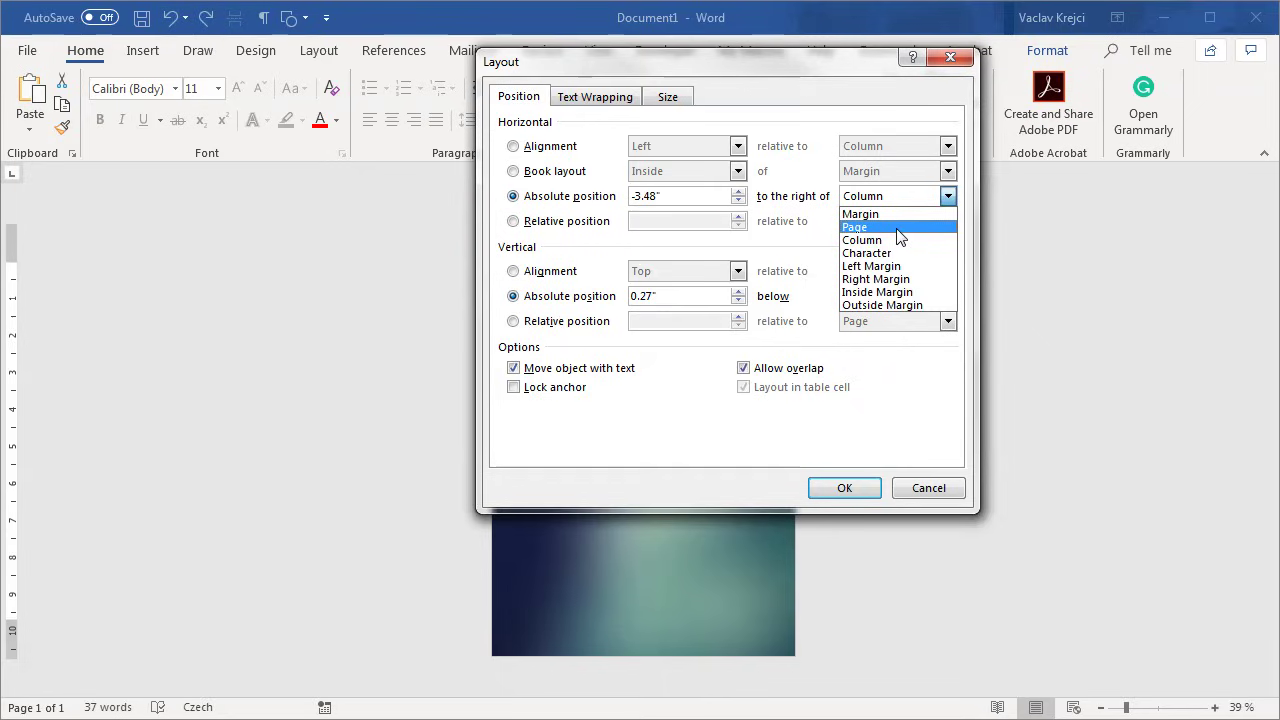
click(898, 228)
click(893, 296)
click(890, 334)
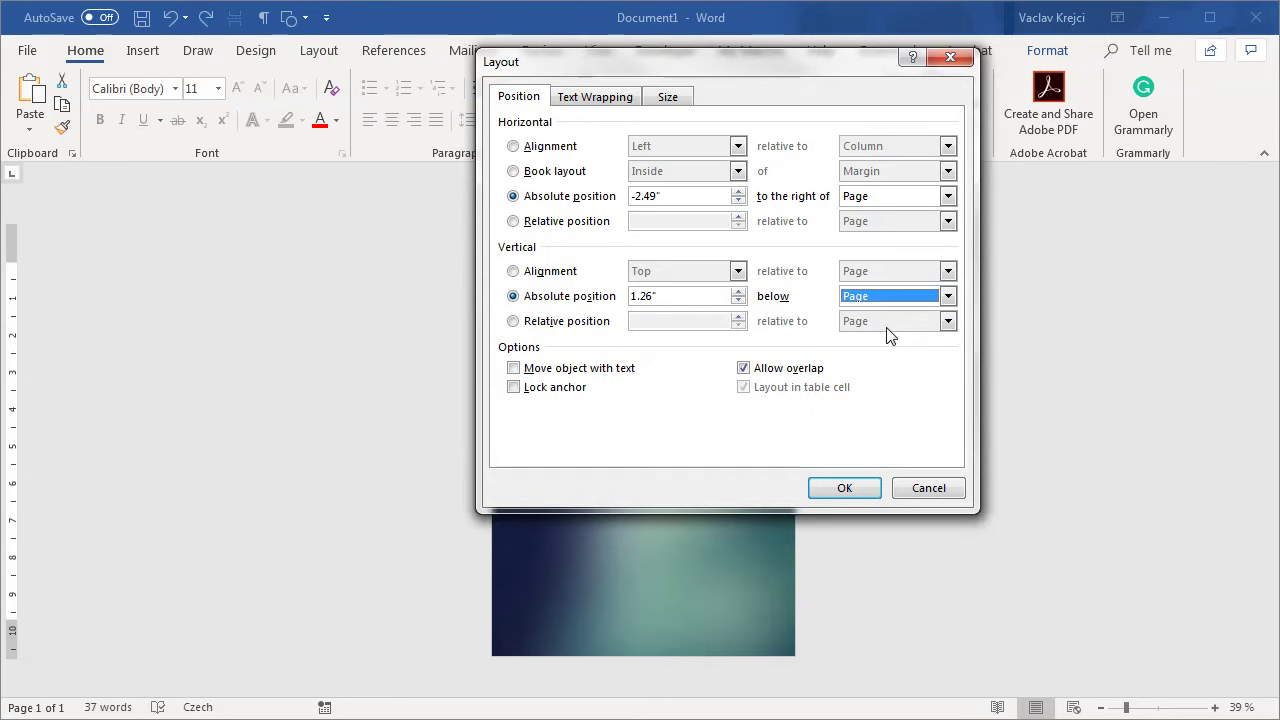
click(840, 489)
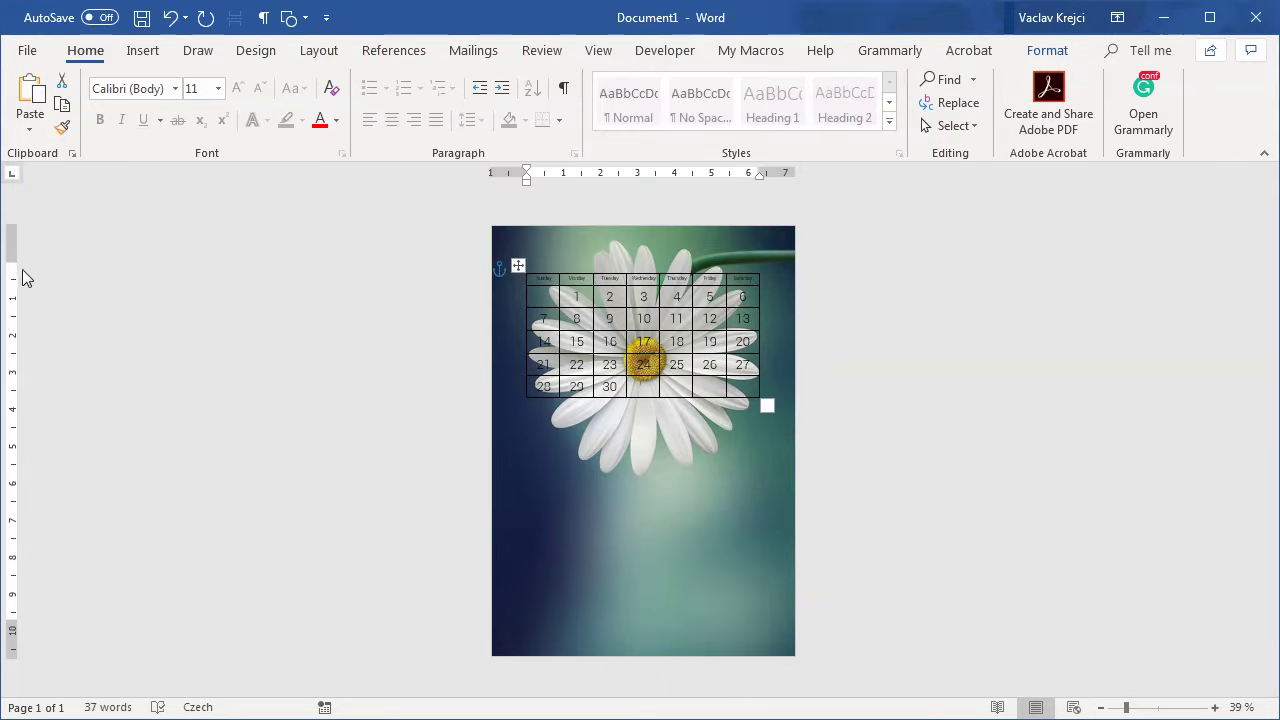
Increase the top margin until the table sits below the daisy, and delete the empty paragraph on the second page
drag(10, 262, 34, 476)
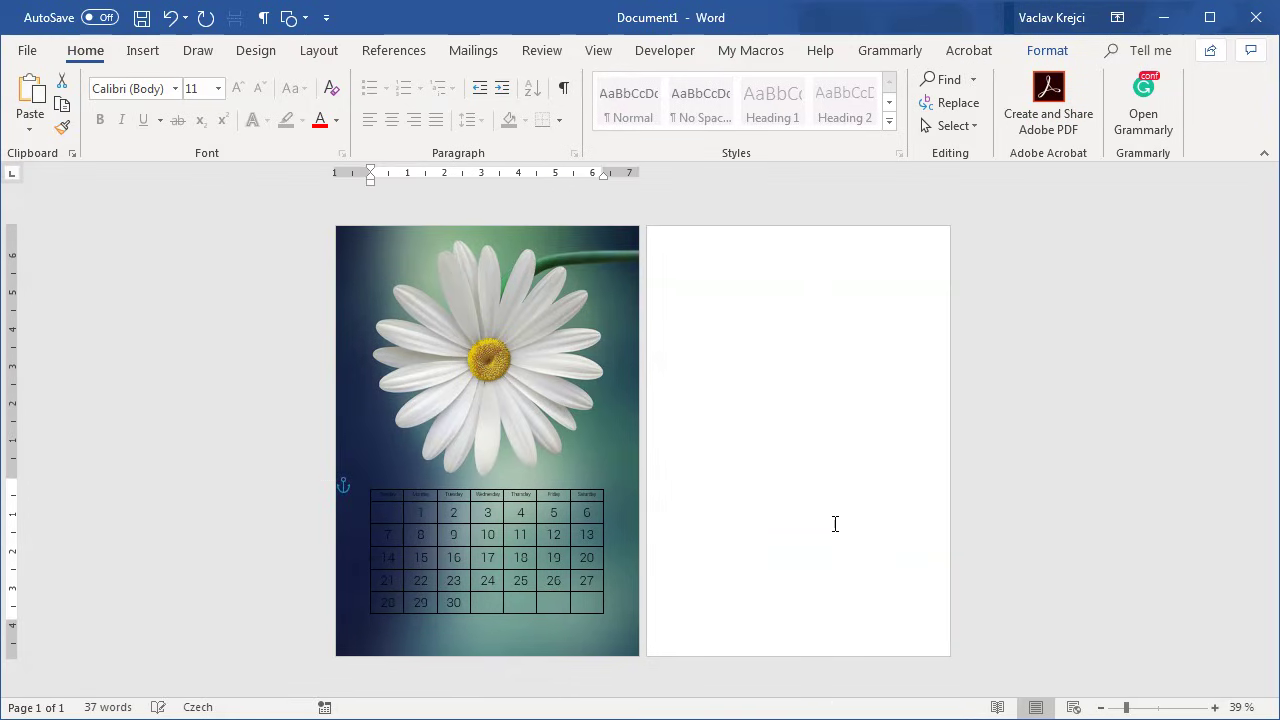
click(263, 17)
click(700, 477)
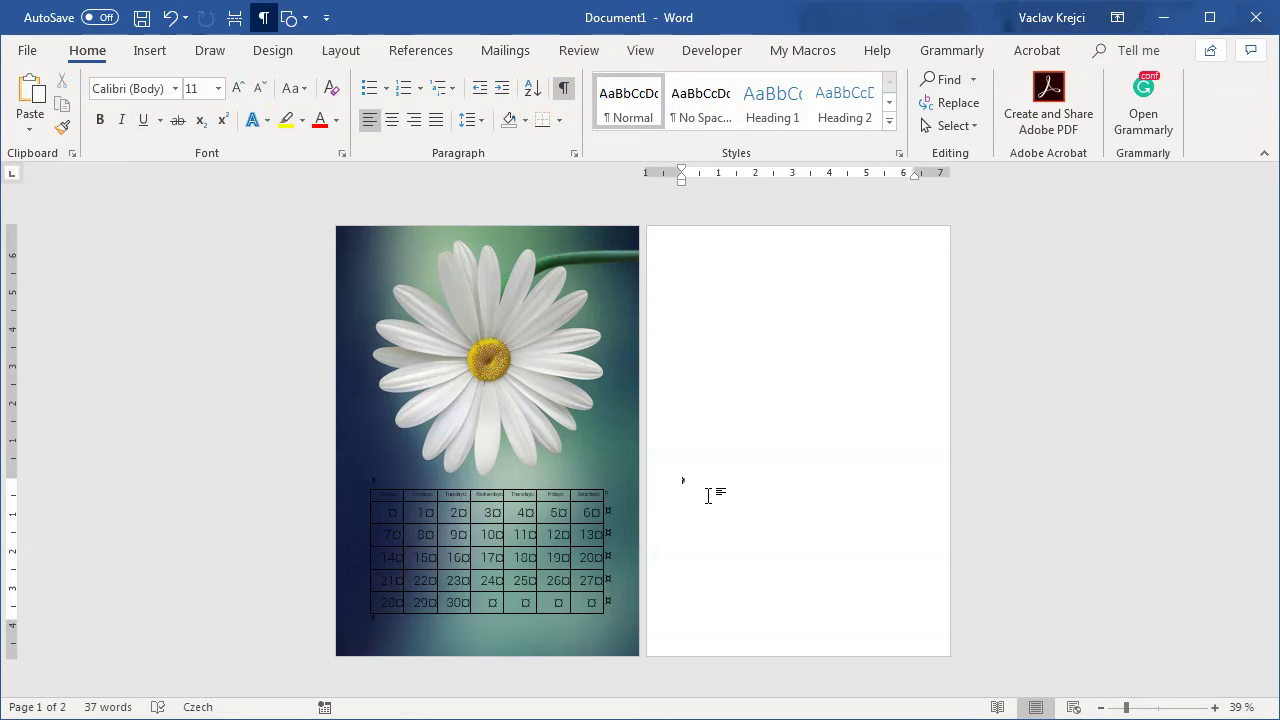
key(BackSpace)
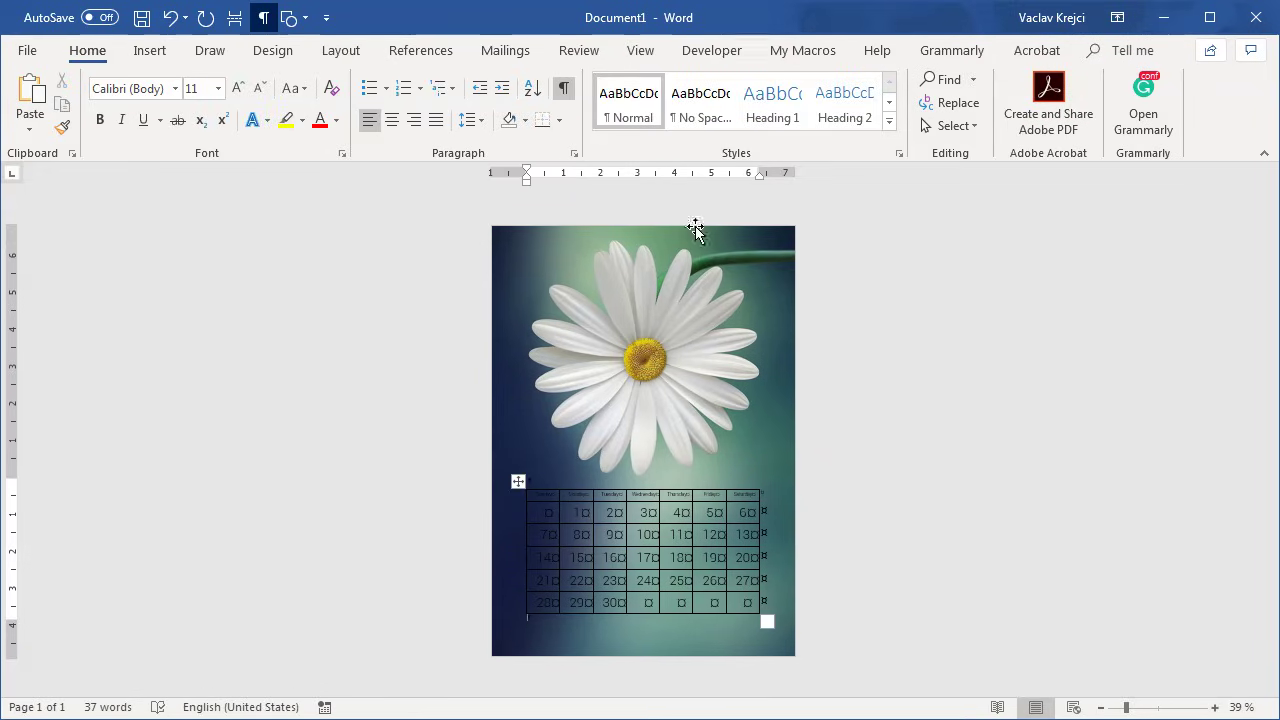
click(263, 17)
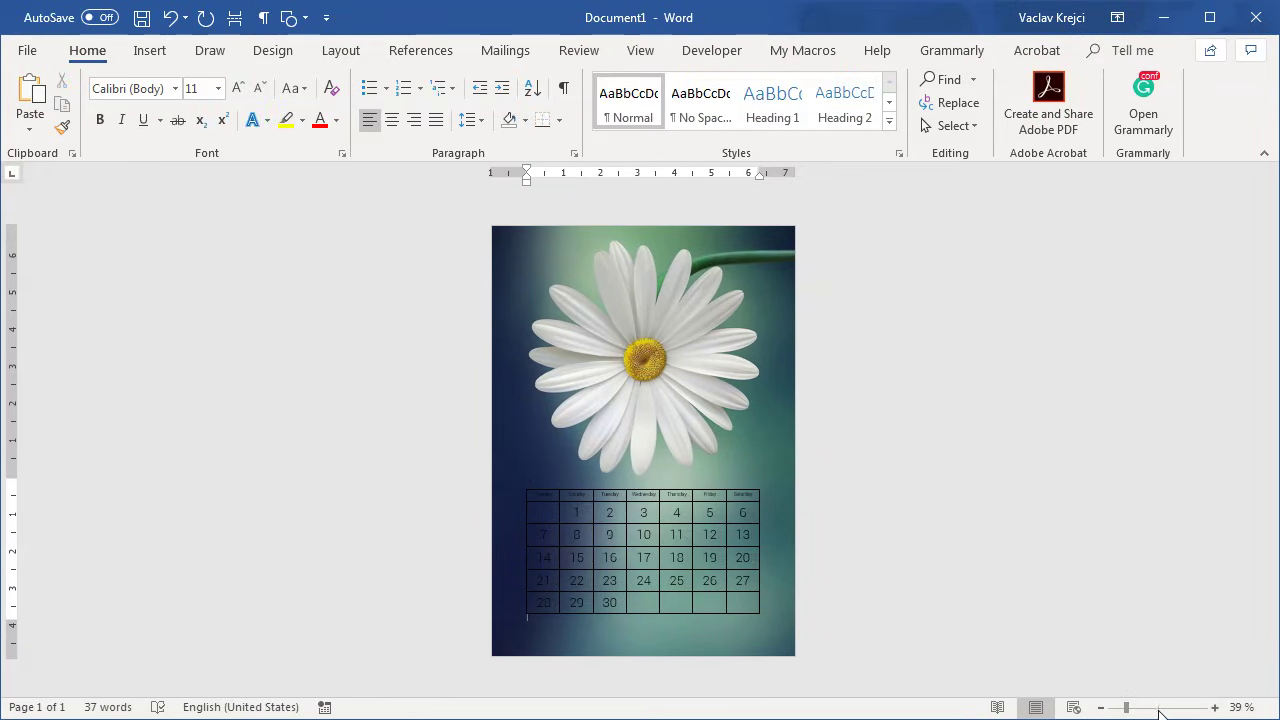
Set the font colour of all the calendar table's text to white
click(1152, 707)
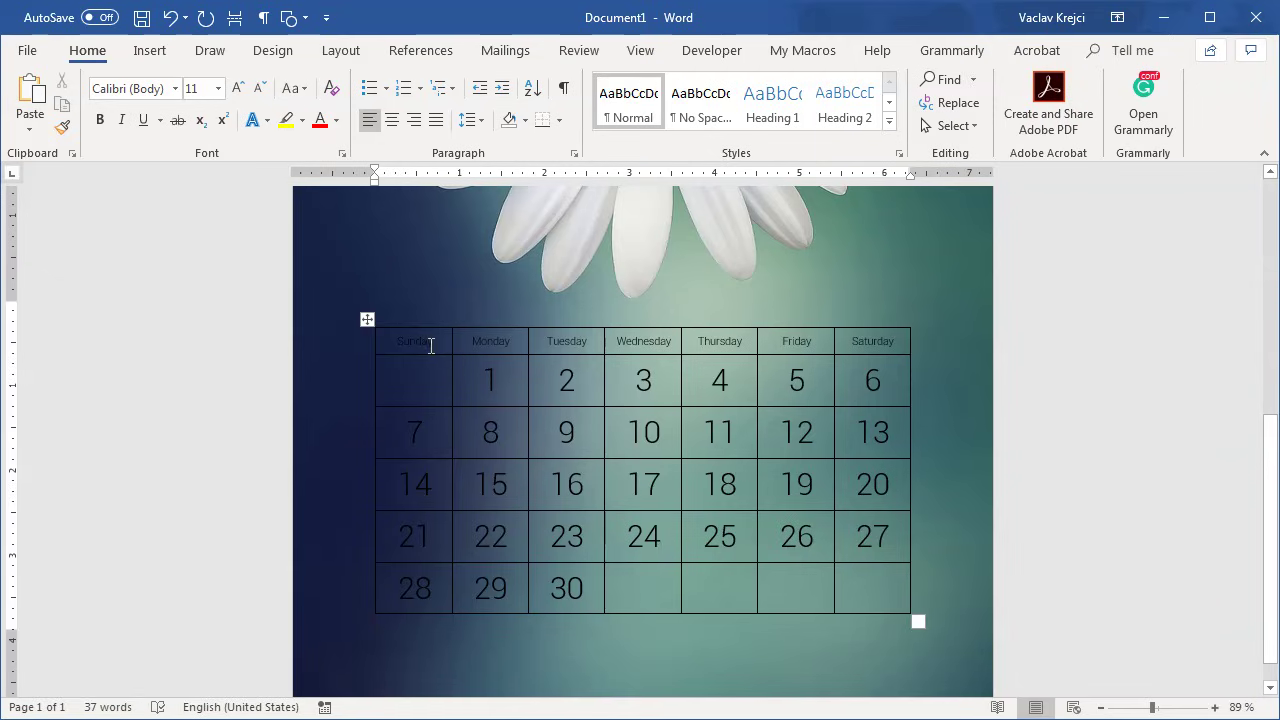
key(ctrl+a)
click(336, 120)
click(417, 194)
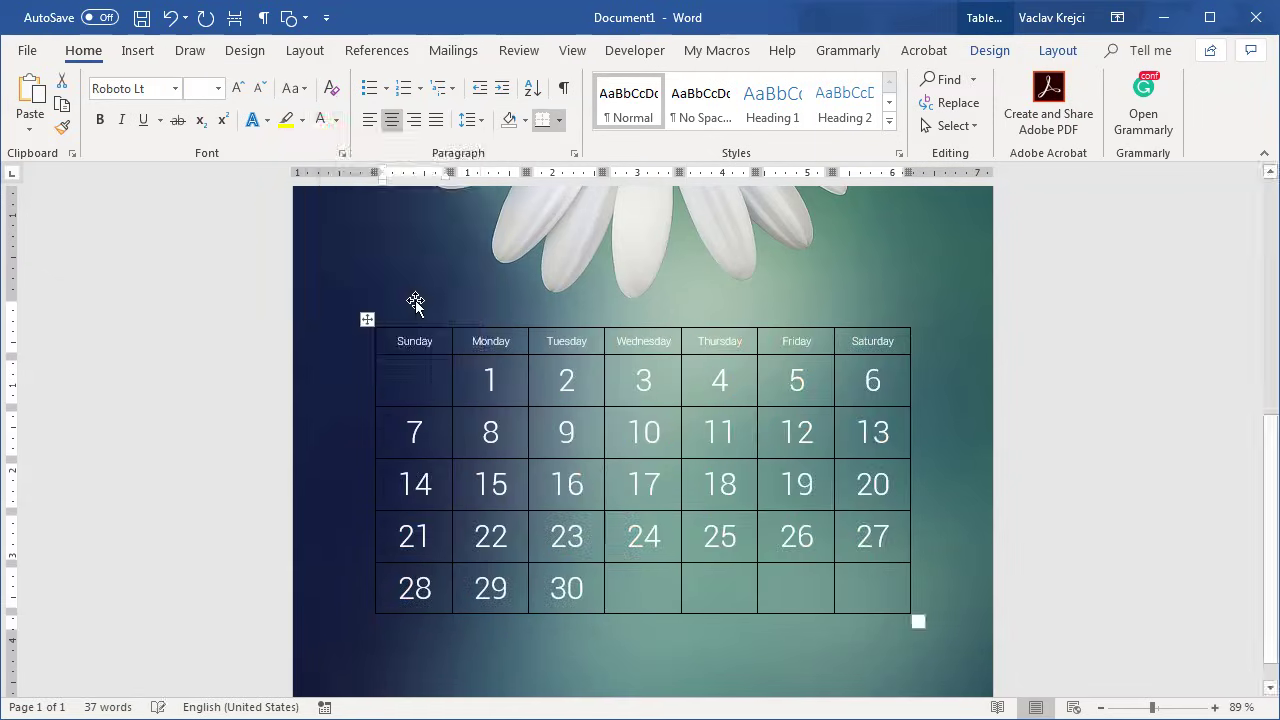
Colour the Sunday column's text, including its header, in a custom pale yellow
click(436, 345)
drag(436, 359, 423, 589)
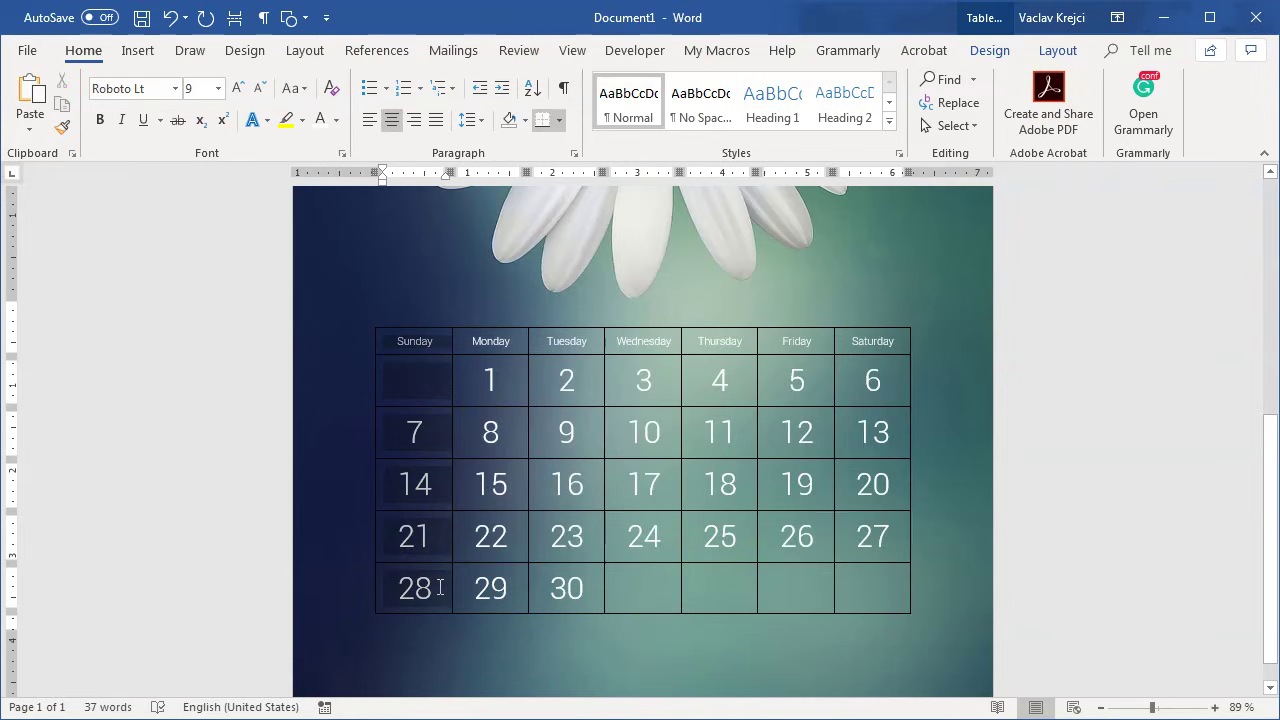
click(337, 120)
click(357, 323)
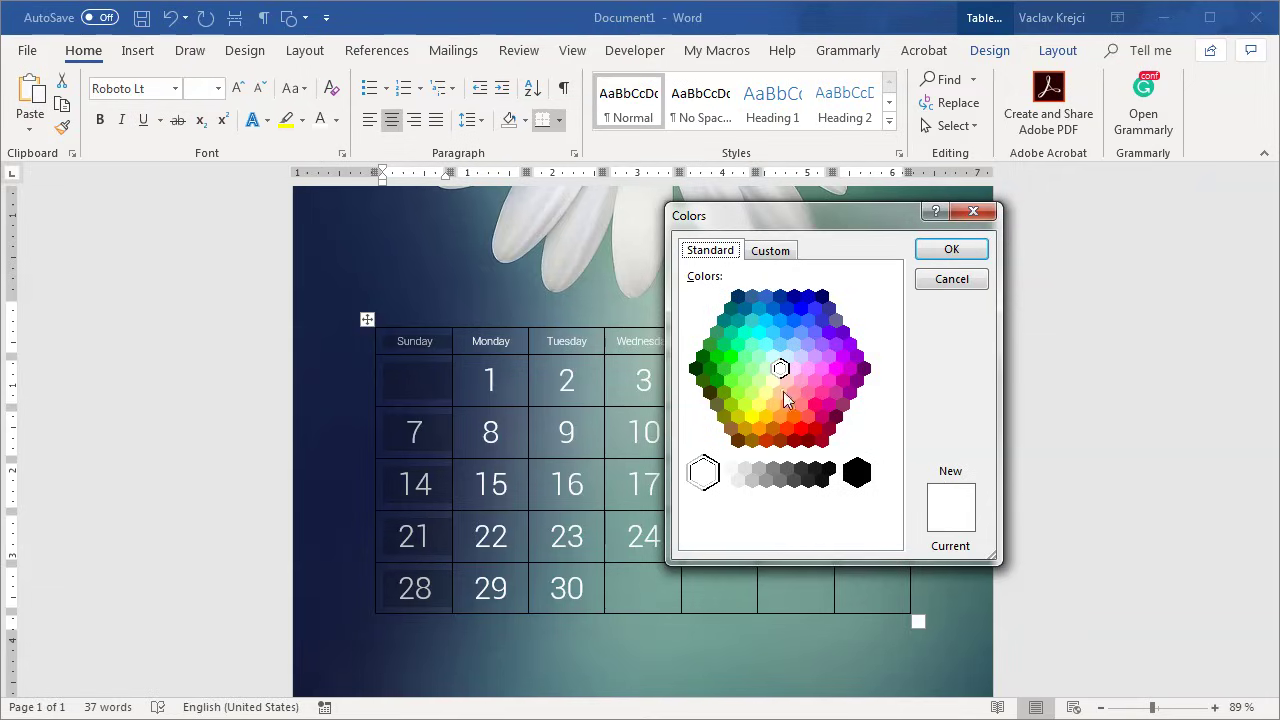
click(766, 394)
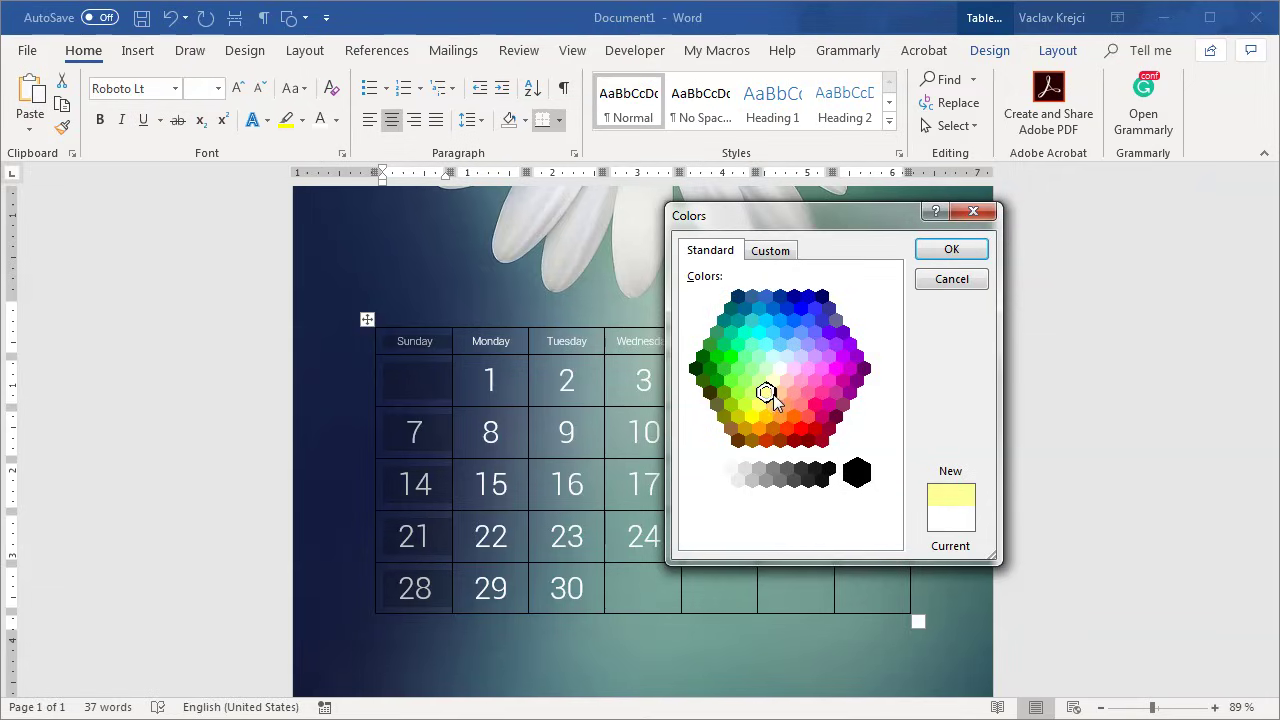
click(945, 250)
click(509, 441)
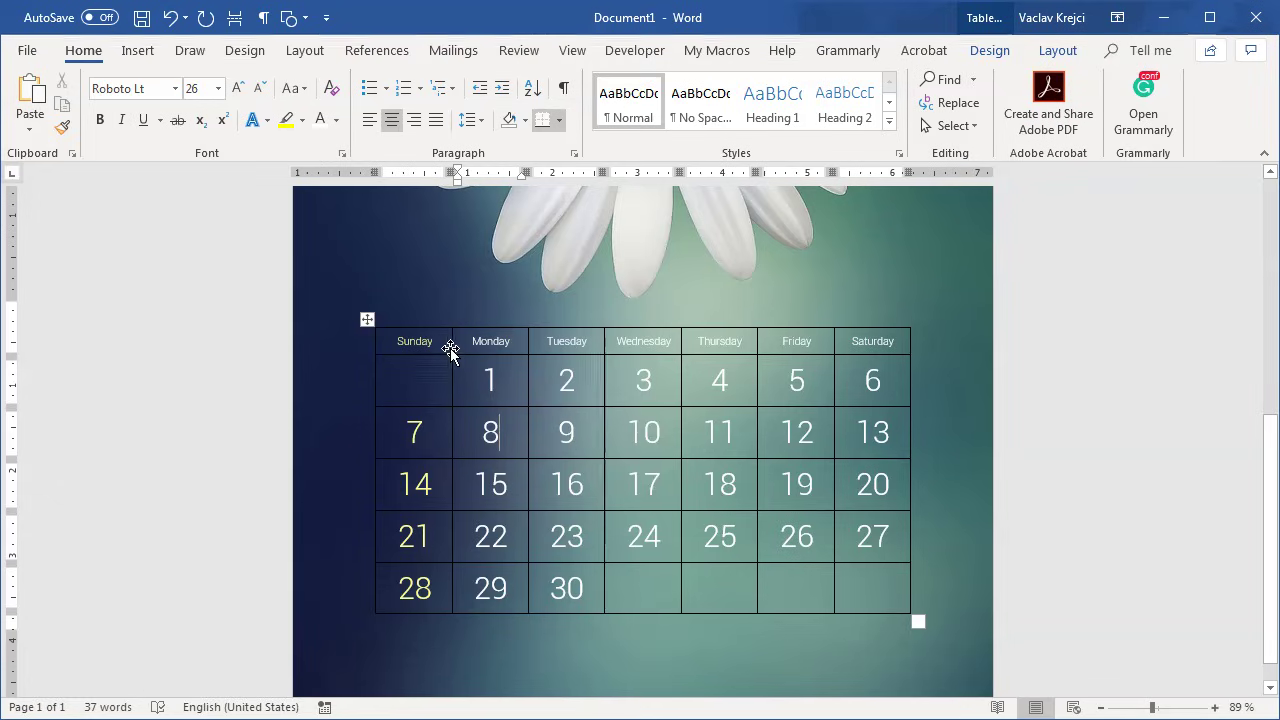
Remove all borders from the entire calendar table
key(ctrl+a)
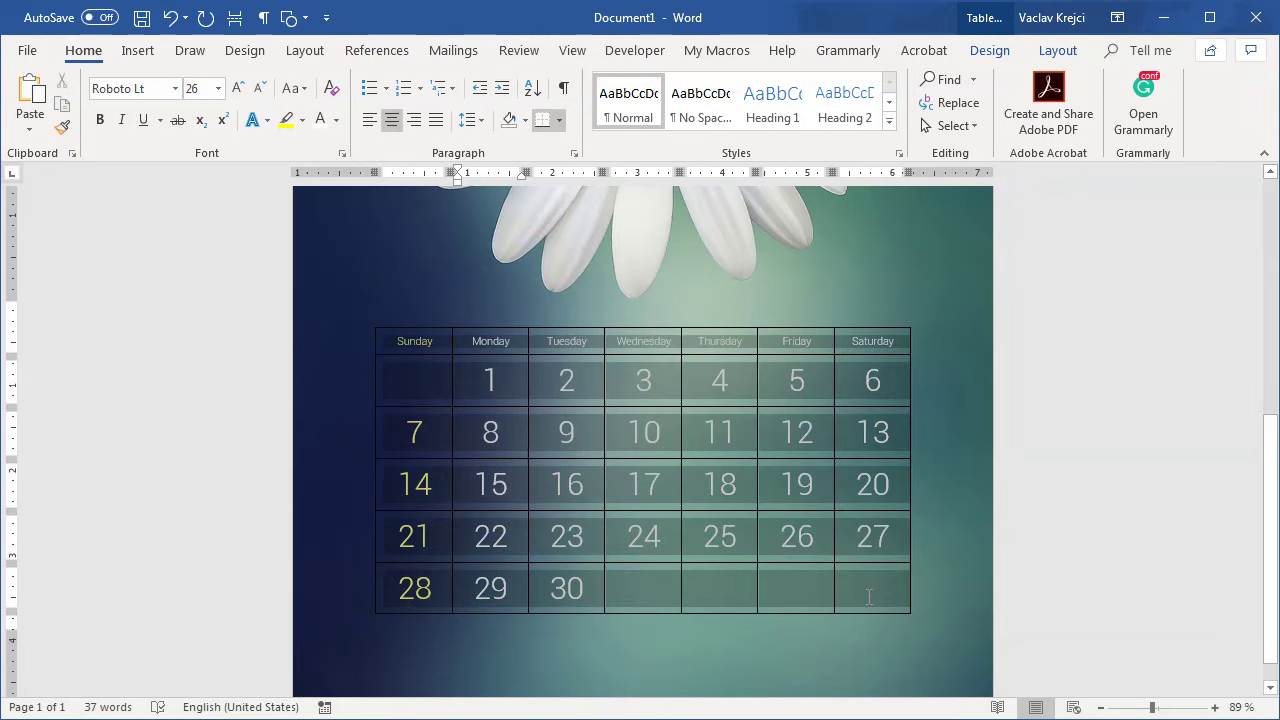
click(1052, 50)
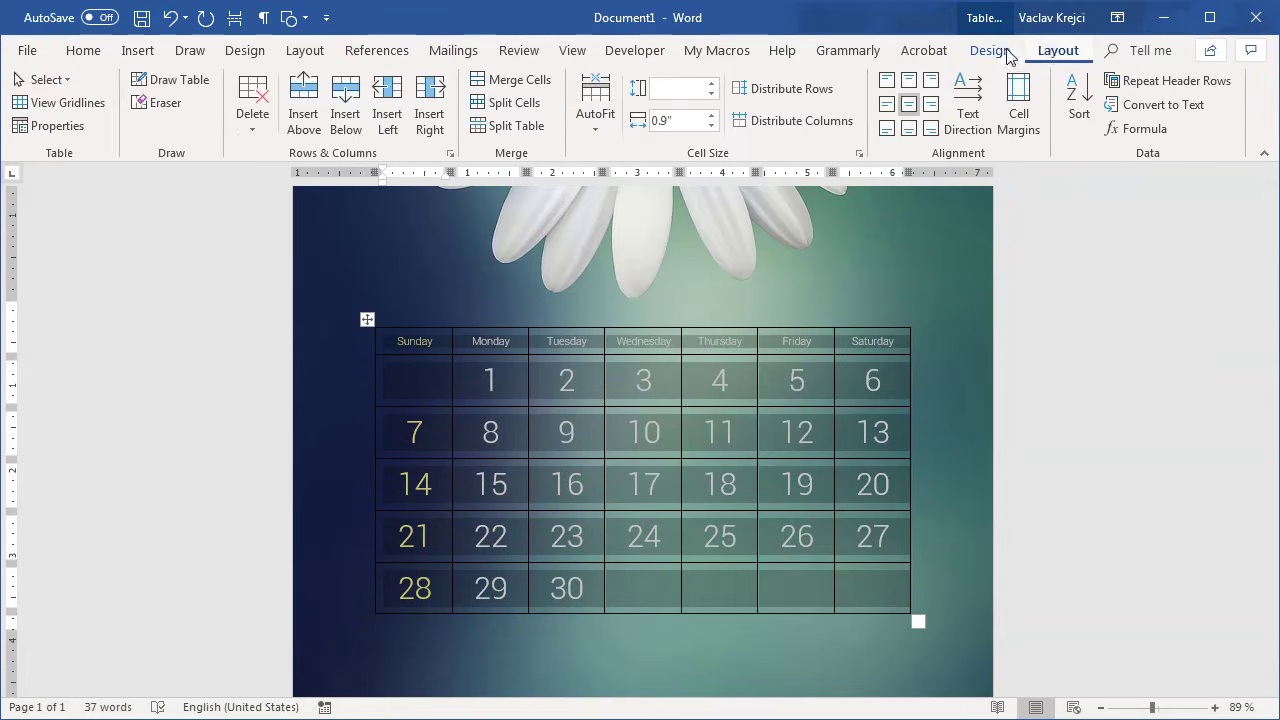
click(989, 50)
click(1000, 137)
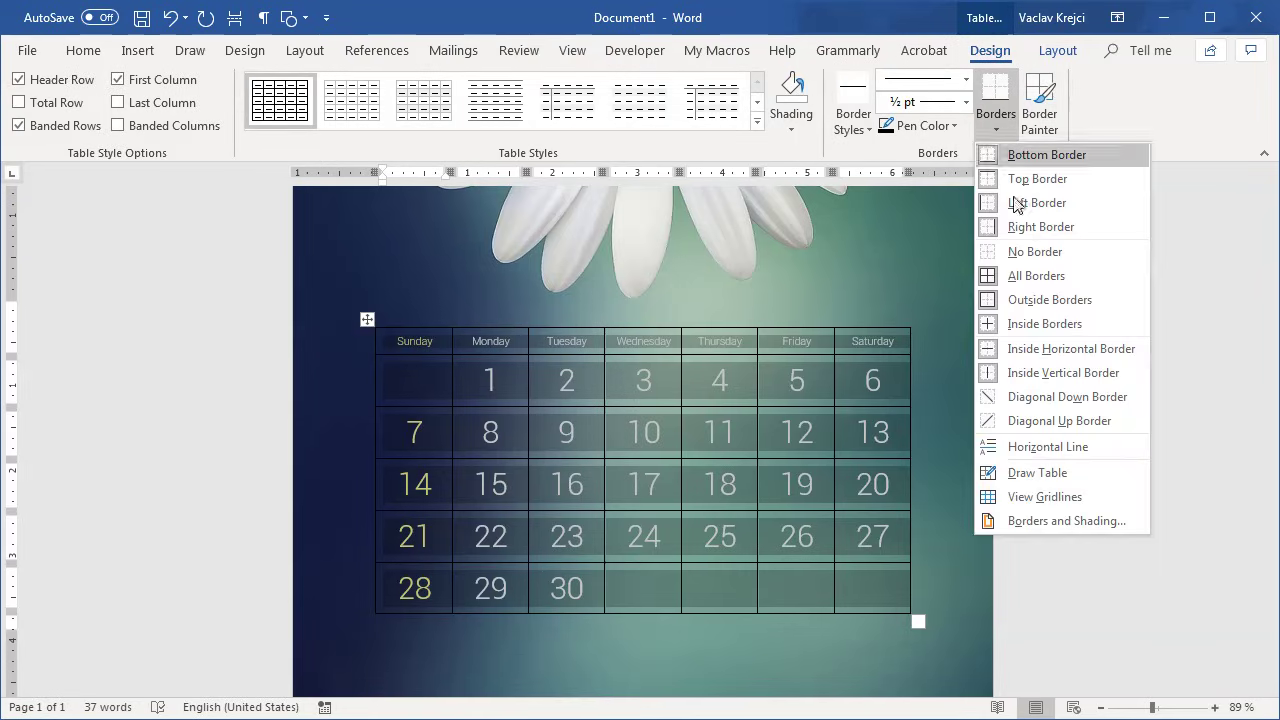
click(1012, 250)
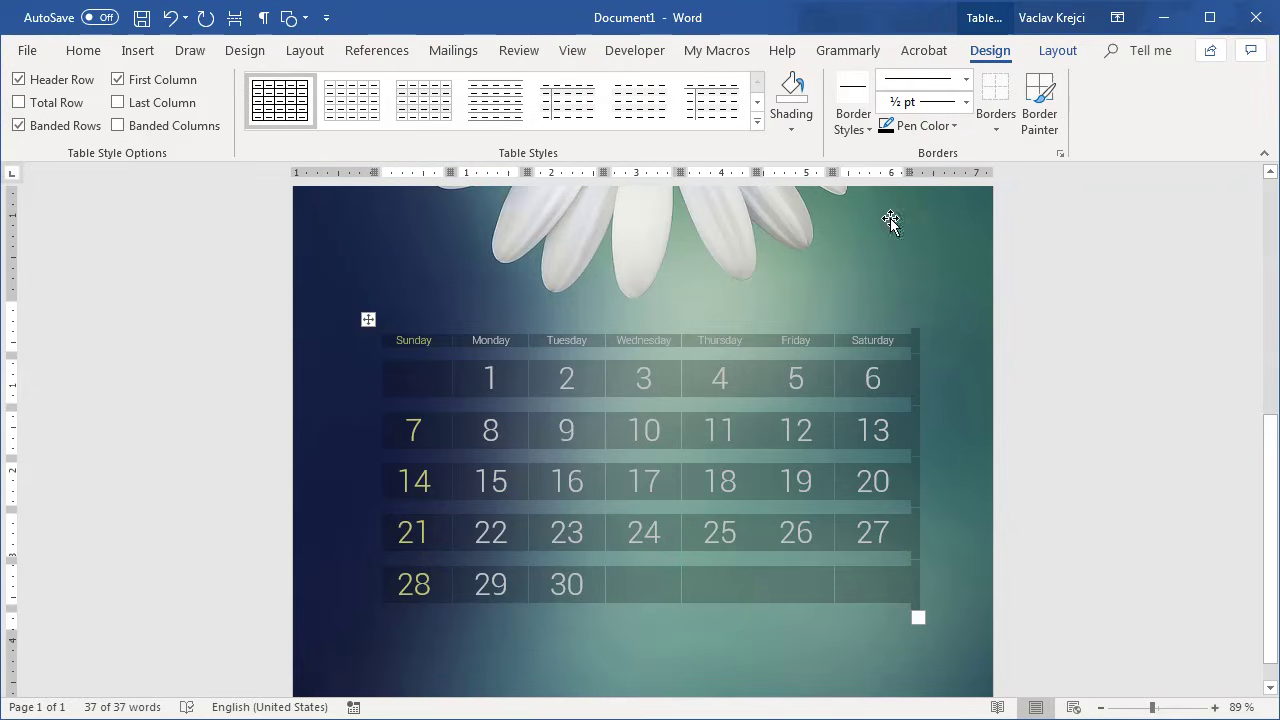
Apply dark green, ½ pt solid inside vertical borders to the whole calendar table, leaving all other borders off
click(996, 131)
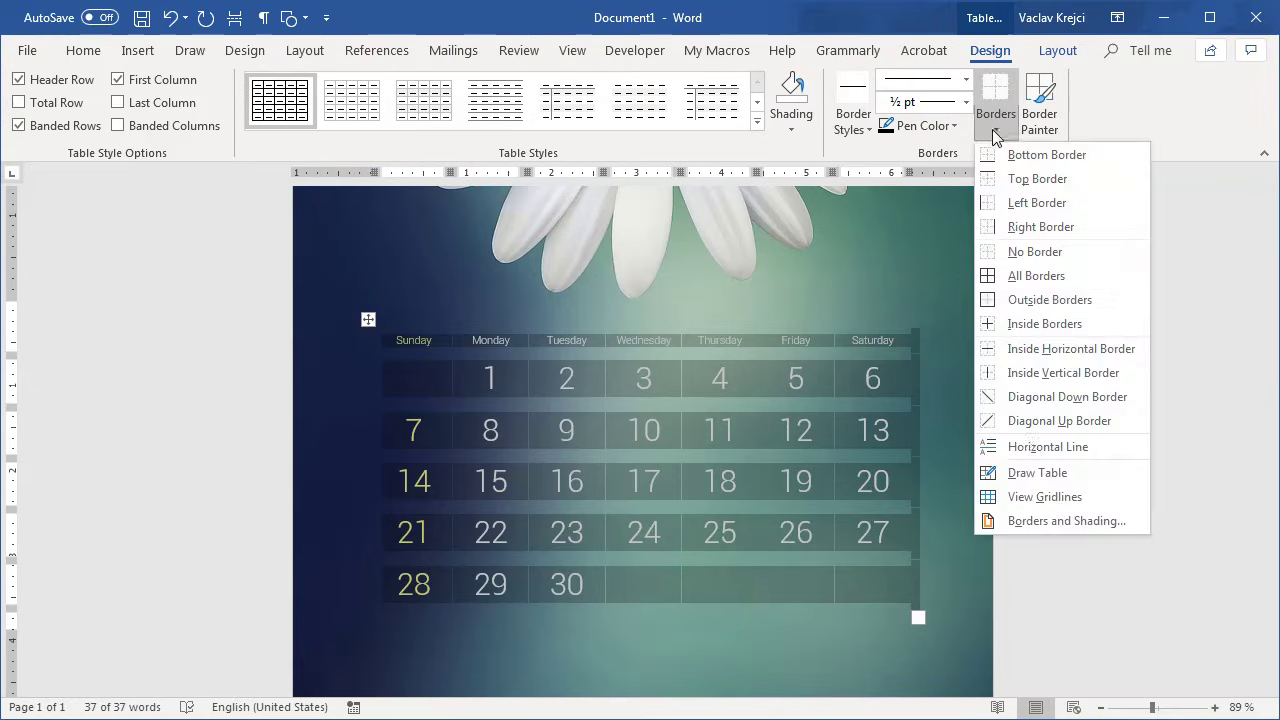
click(1040, 521)
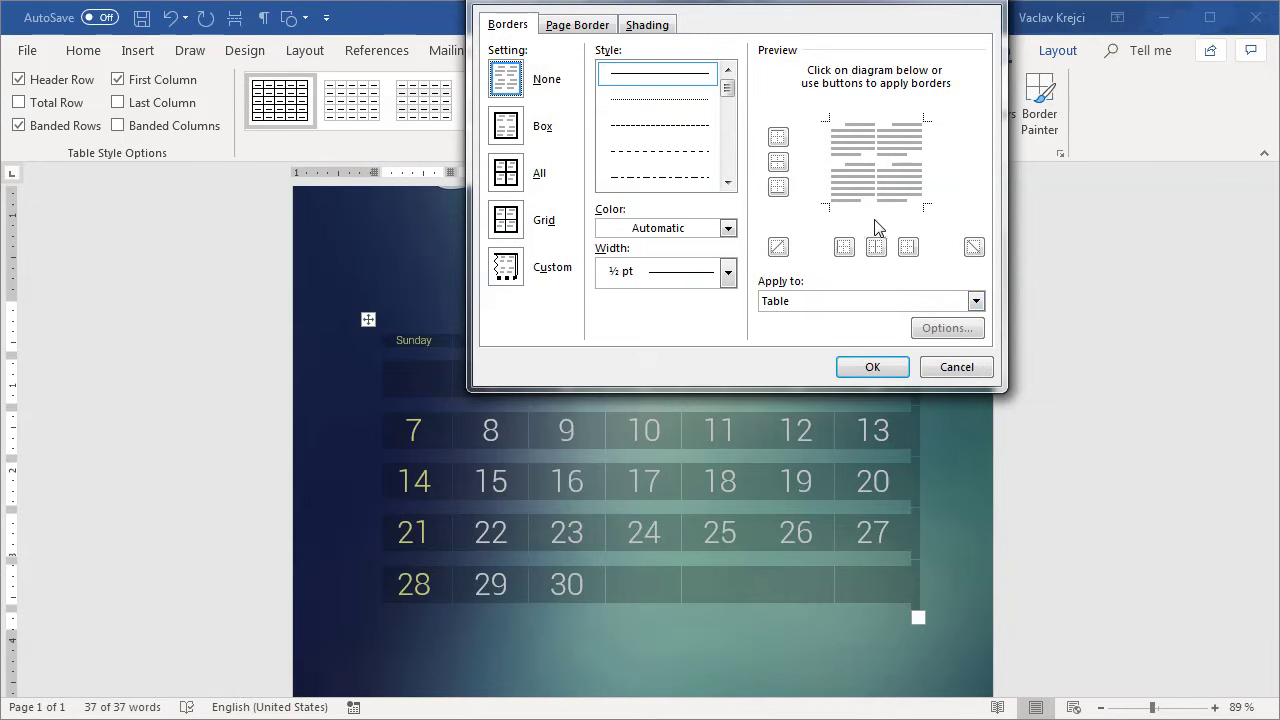
click(872, 185)
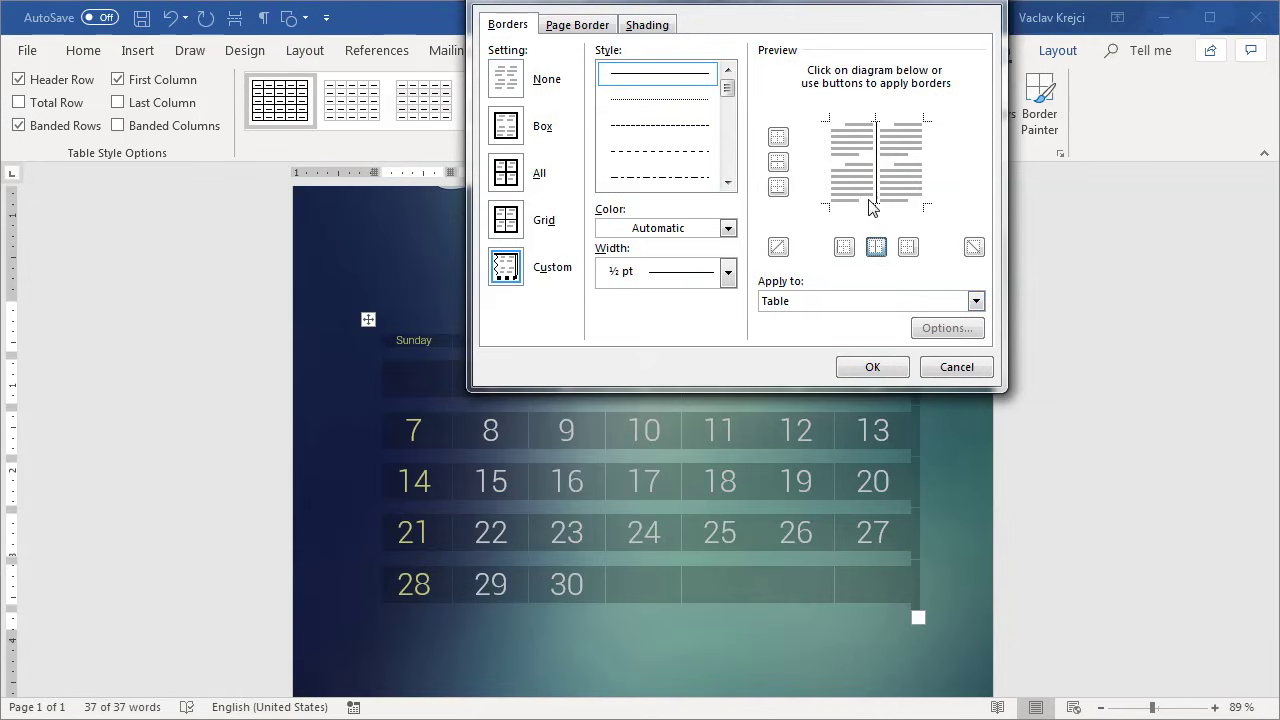
click(727, 229)
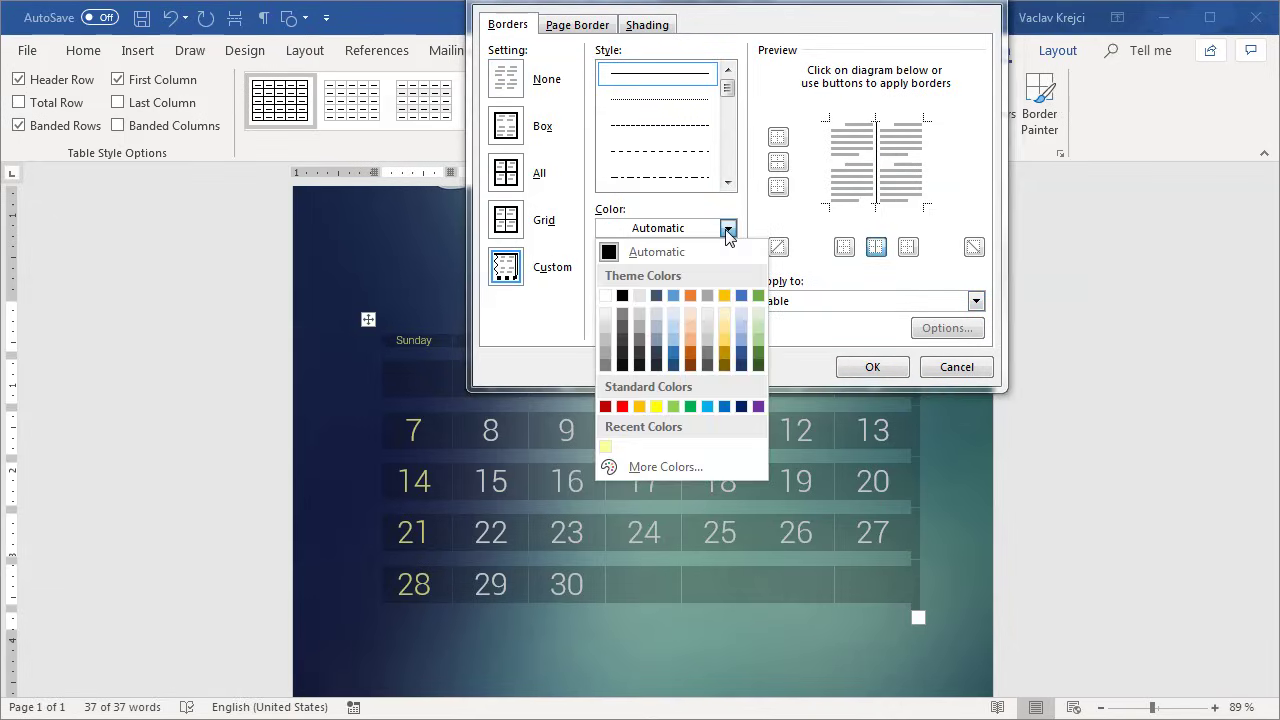
click(757, 366)
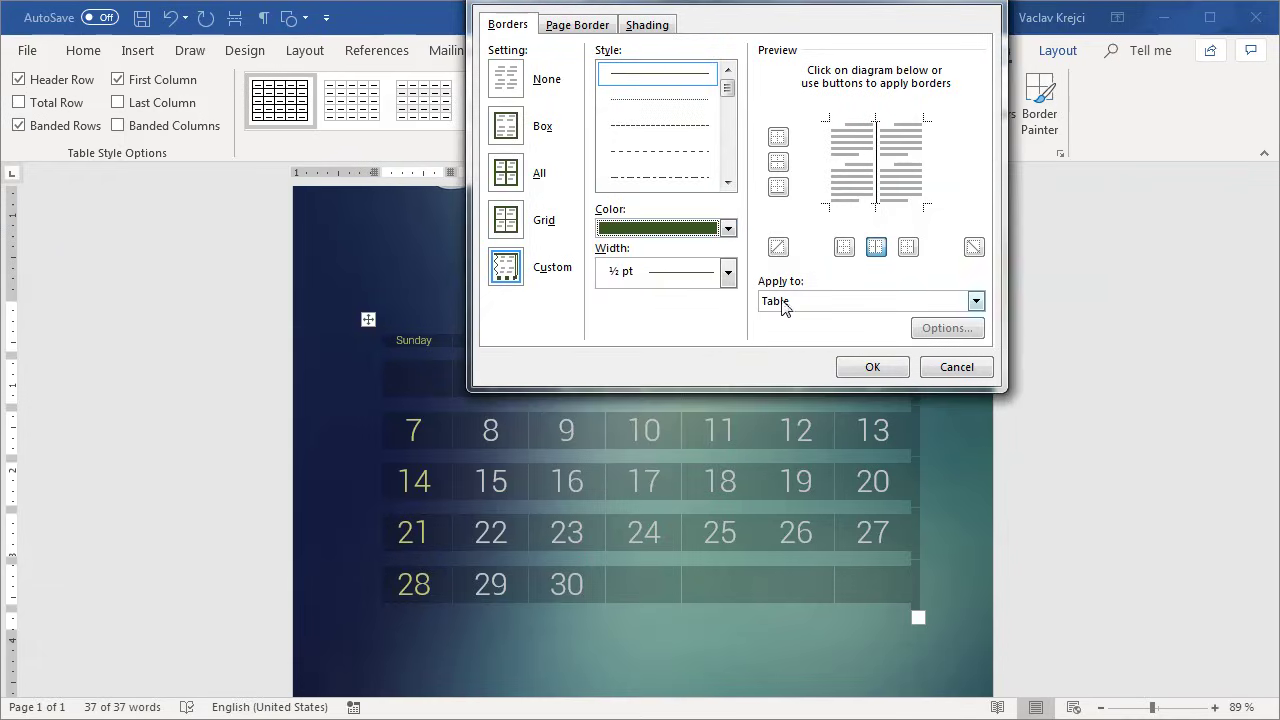
click(877, 249)
click(728, 230)
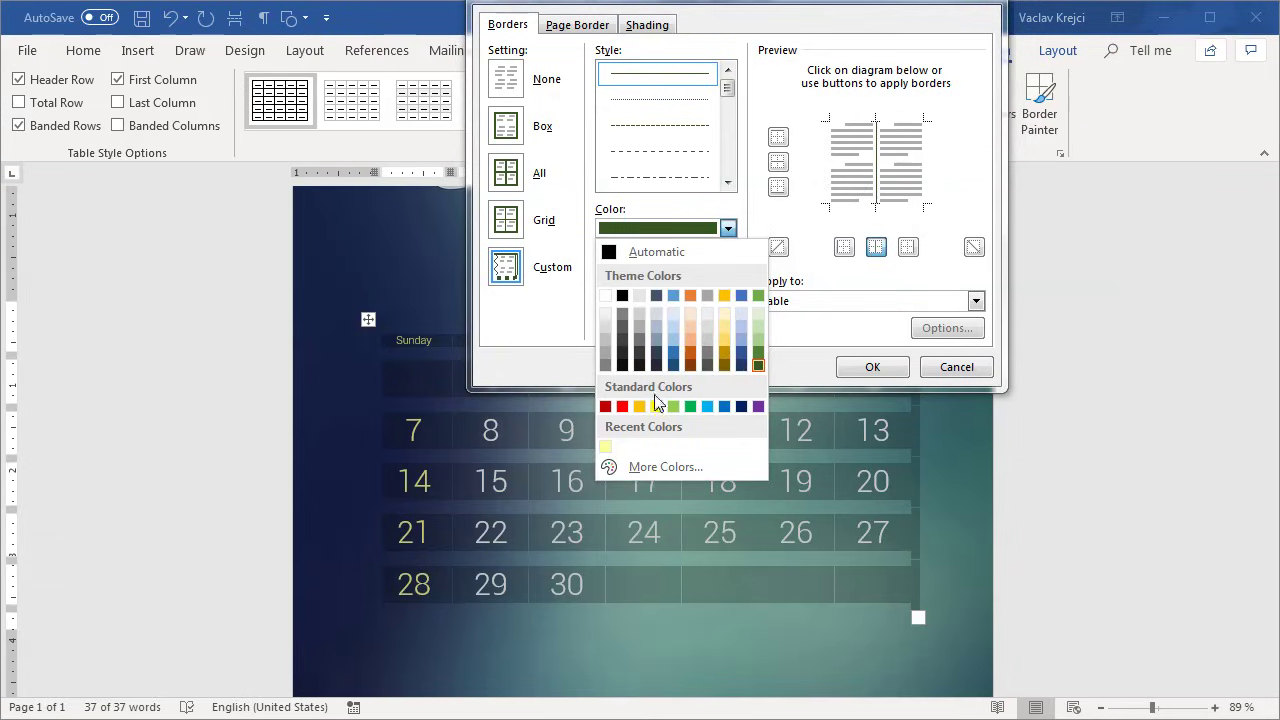
click(621, 407)
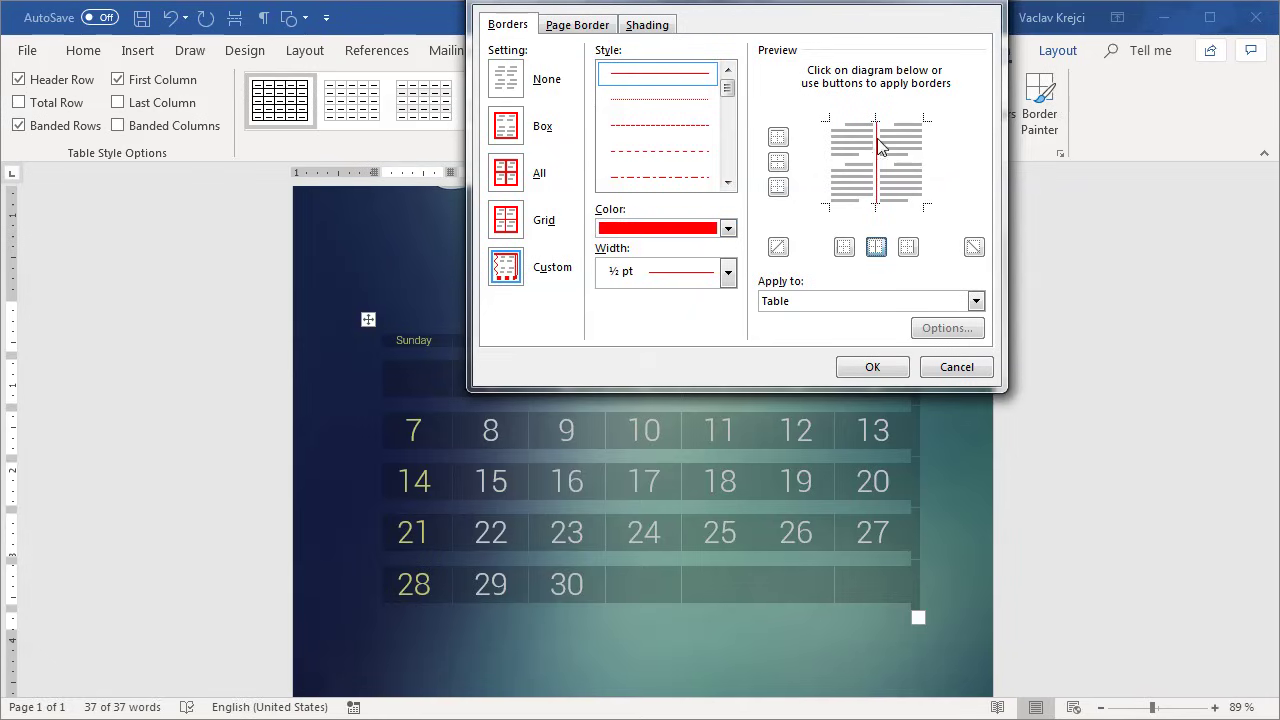
click(728, 229)
click(758, 367)
click(878, 246)
click(872, 366)
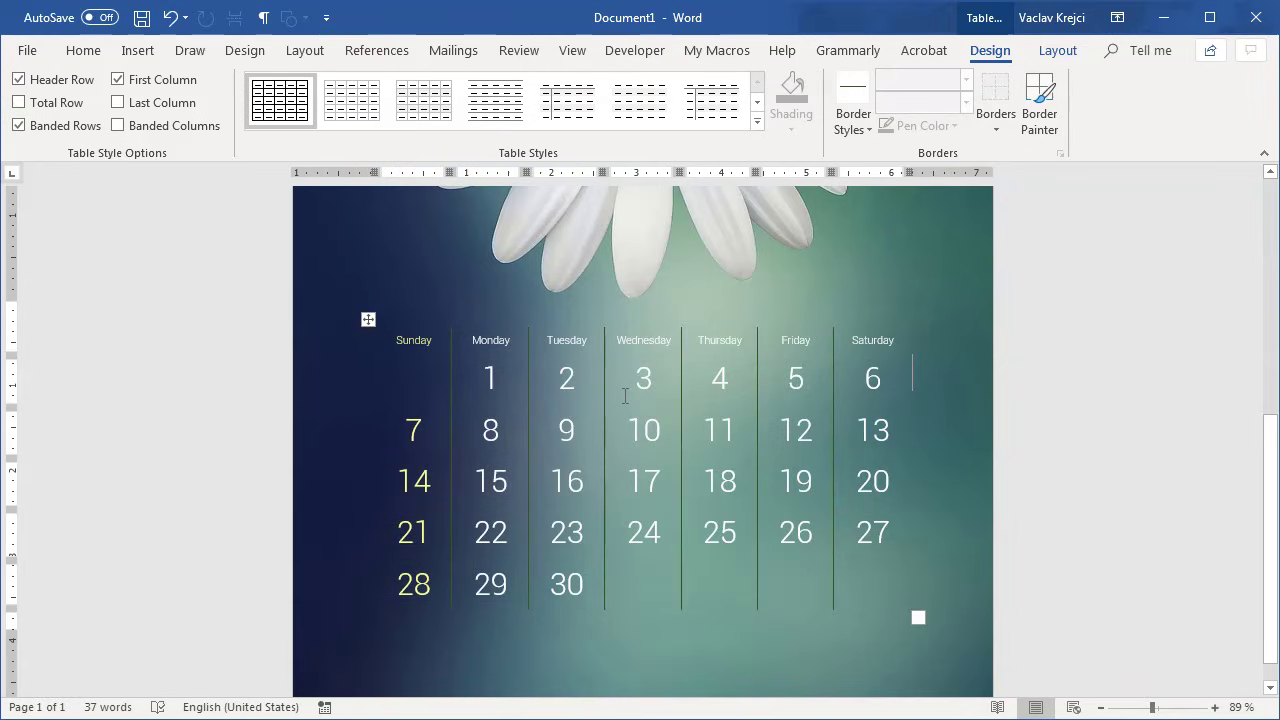
Fill the empty cells after 30 in the last row with the next month's dates 1, 2, 3 and 4
click(651, 596)
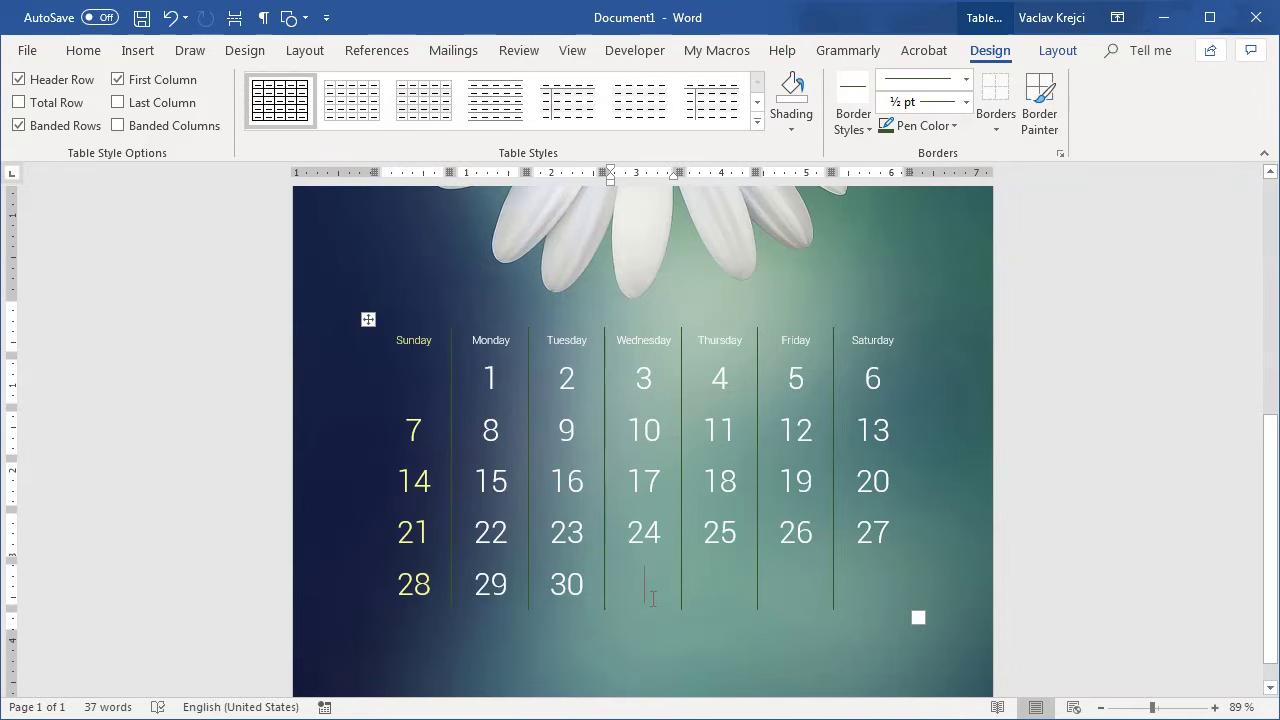
text(1)
key(Tab)
text(2)
key(Tab)
text(3)
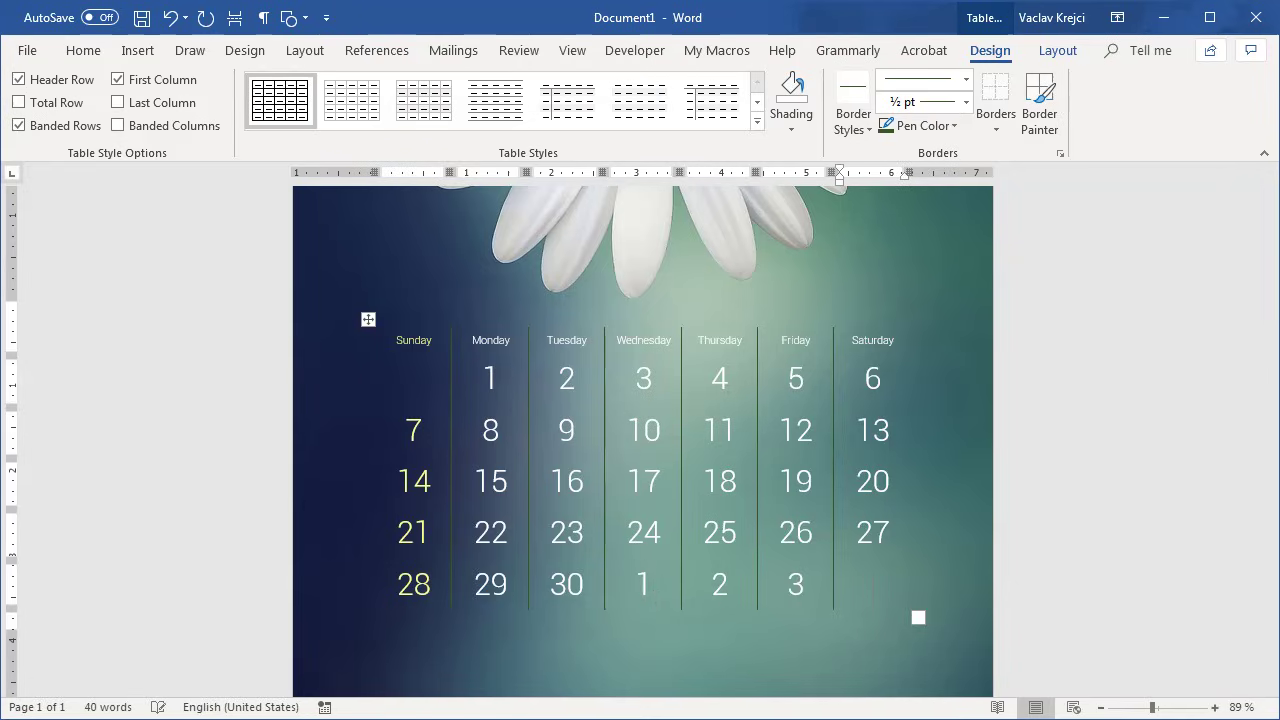
Colour the next month's dates 1 to 4 in the last row with the standard light green
drag(644, 590, 880, 590)
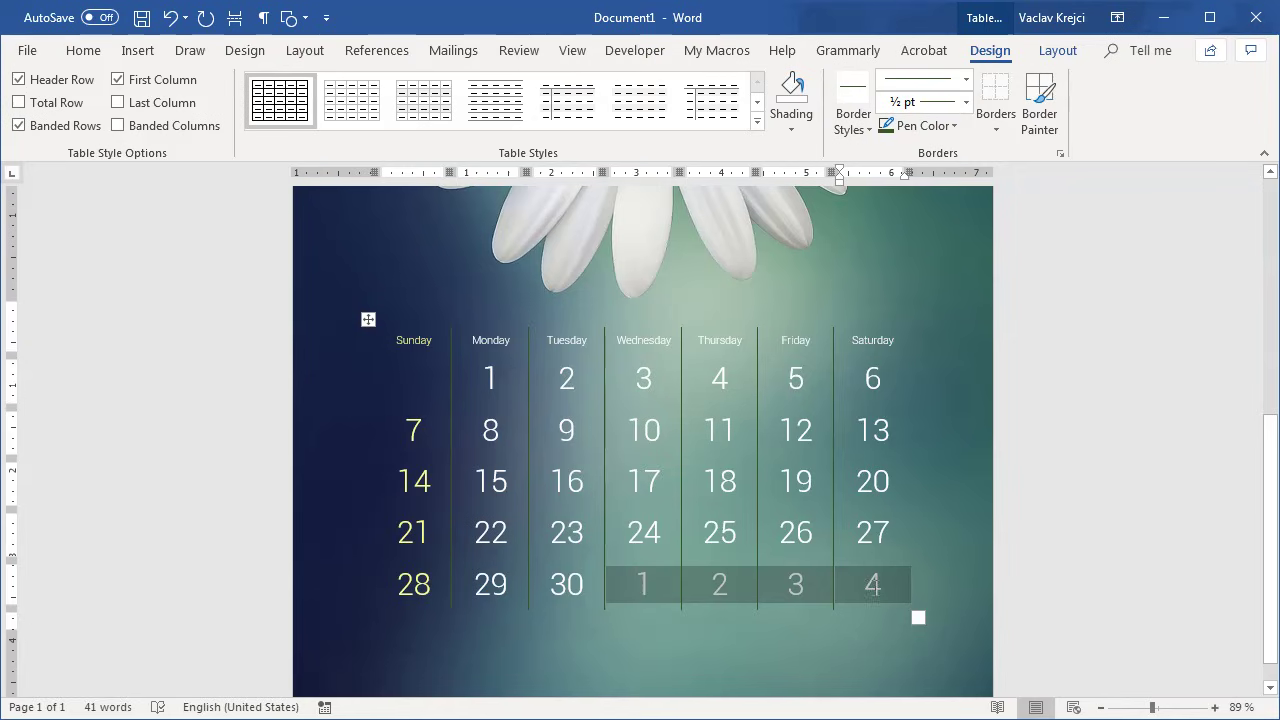
click(86, 51)
click(338, 121)
click(387, 293)
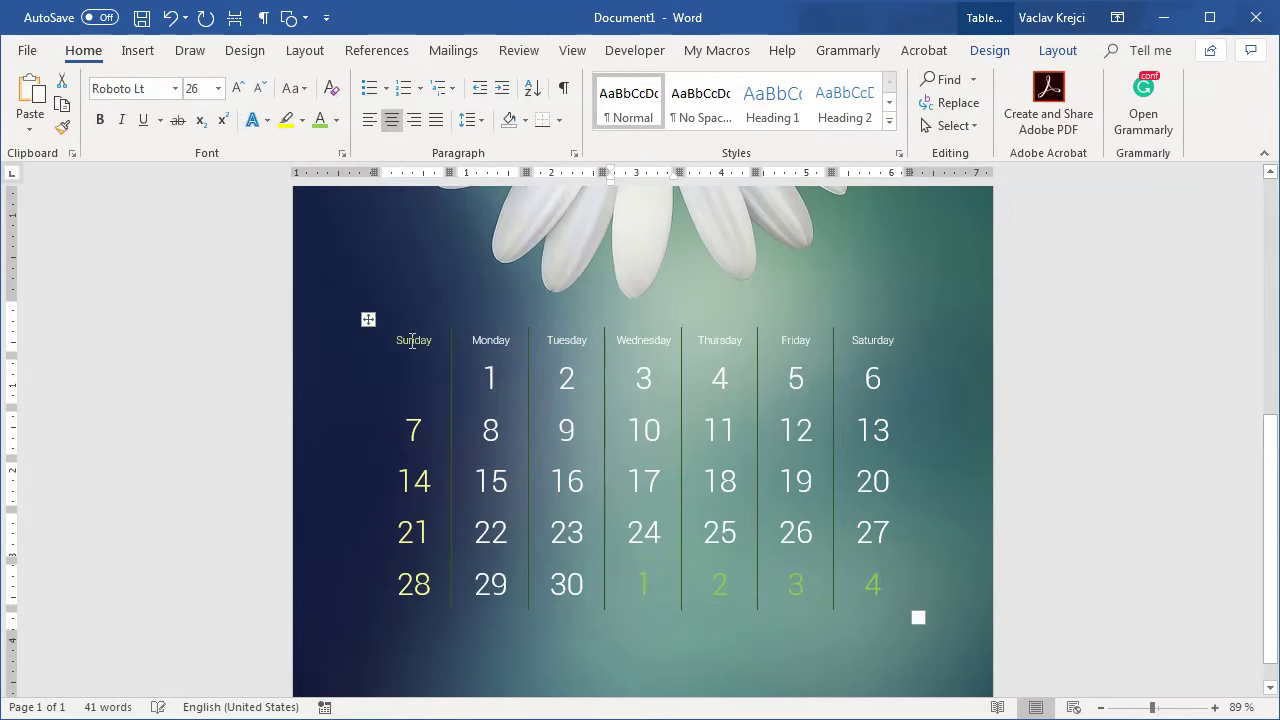
Enter 31 in the empty Sunday cell of the first date row and colour it in the darkest theme green
click(421, 379)
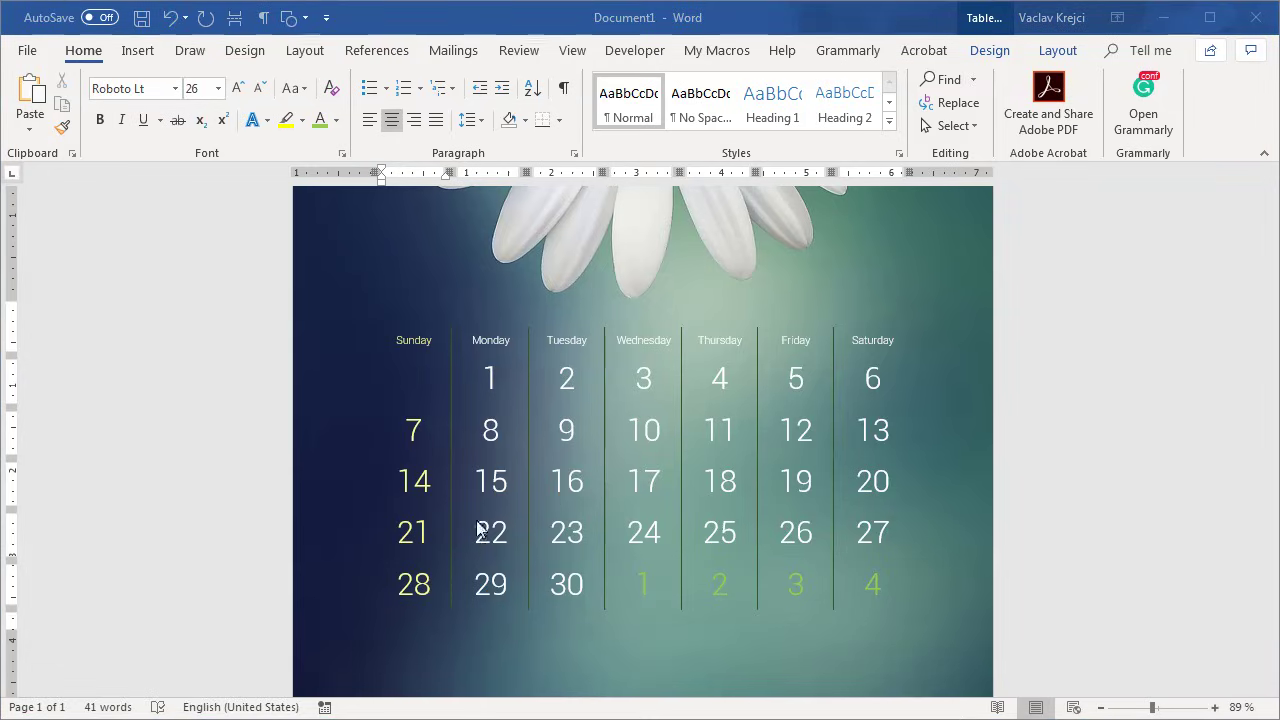
text(31)
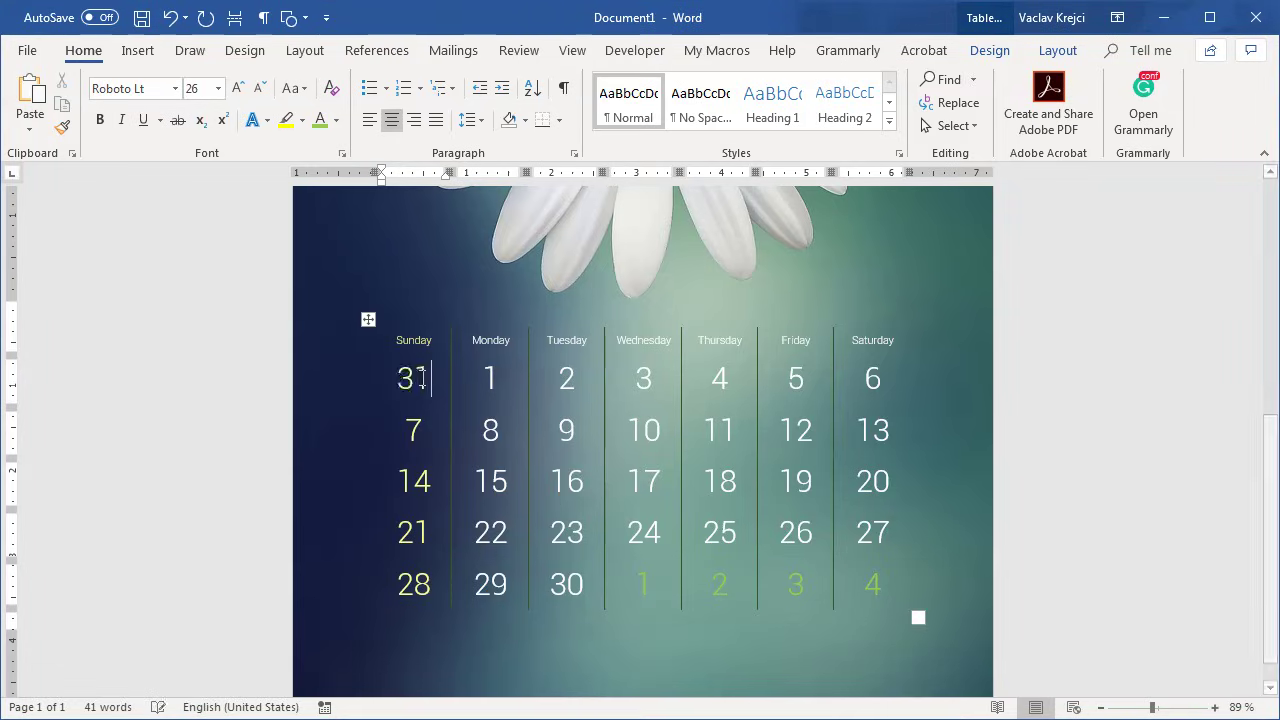
double_click(413, 378)
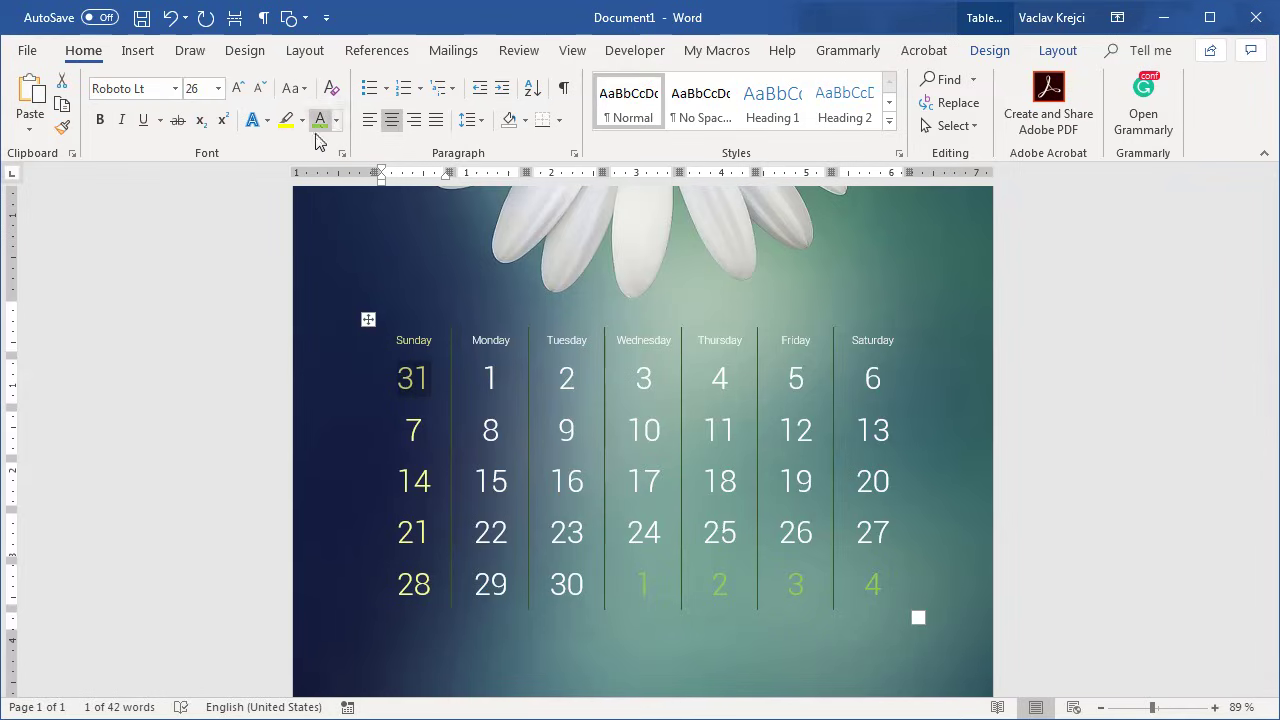
click(485, 378)
double_click(413, 378)
click(336, 120)
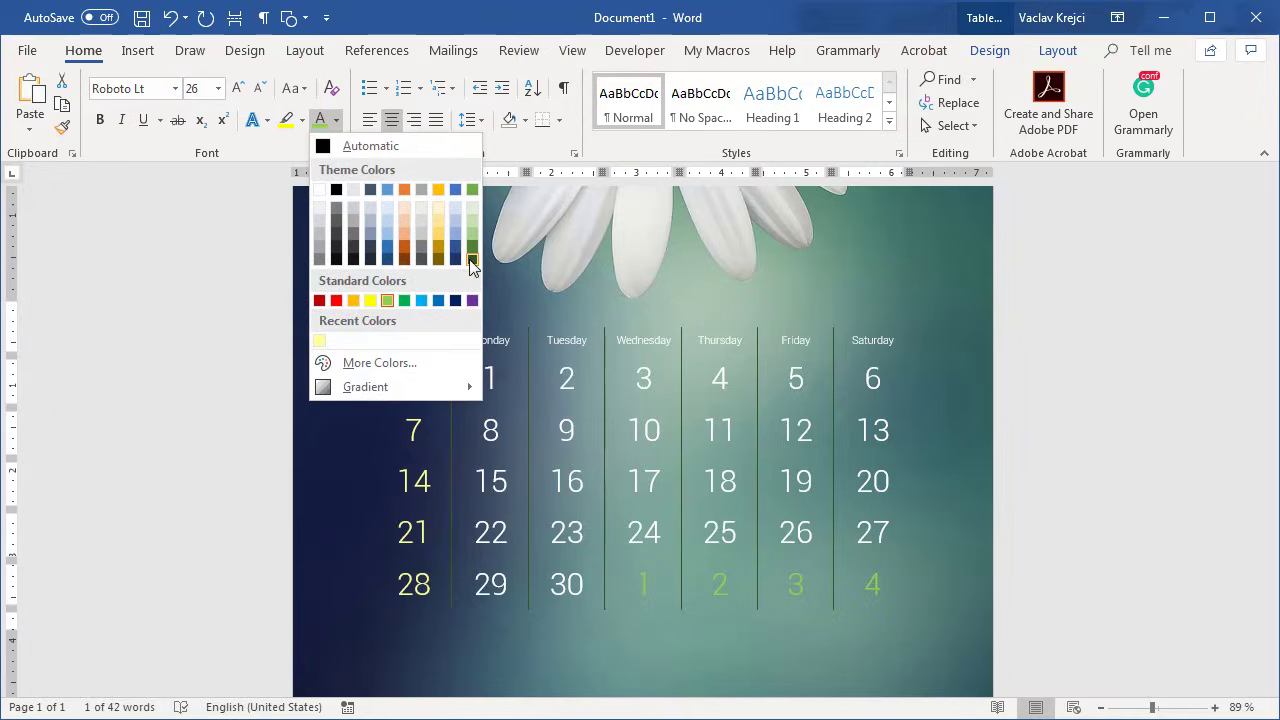
click(472, 259)
click(485, 378)
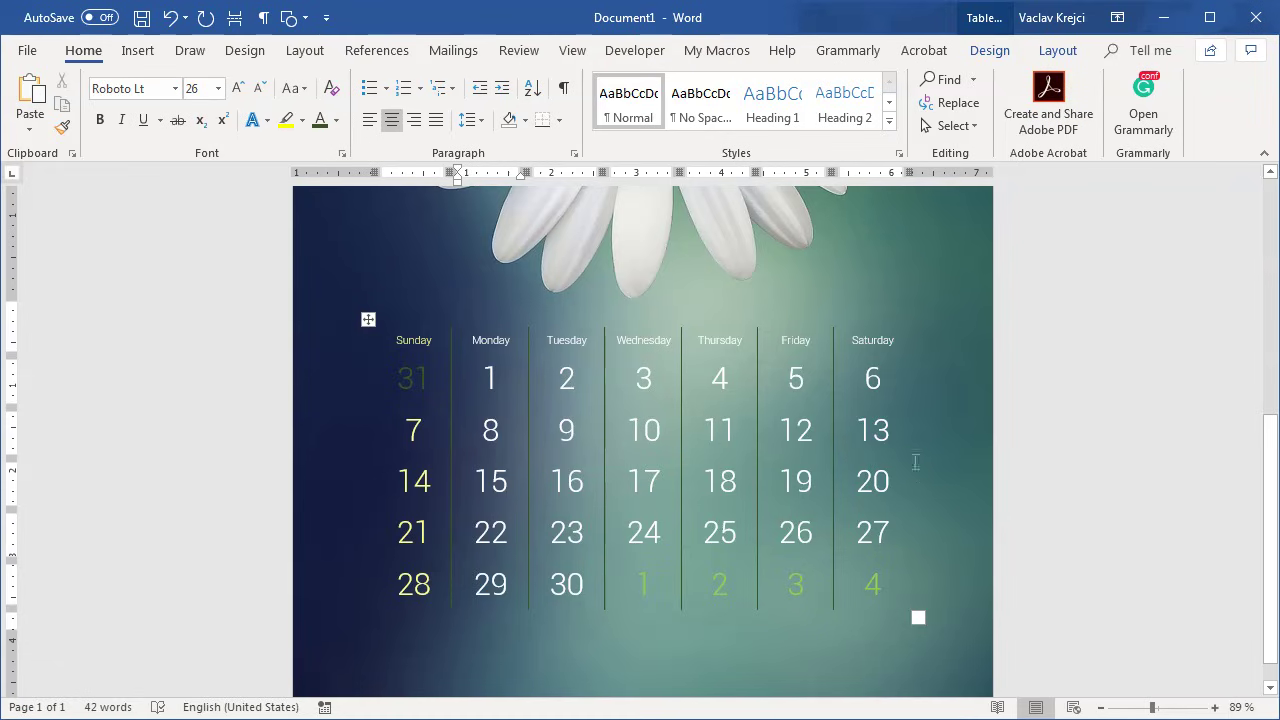
Draw a text box about 6.4" wide and 1.85" high over the lower petals, above the table, containing "April 2019"
scroll(910, 465, up, 5)
scroll(912, 464, down, 5)
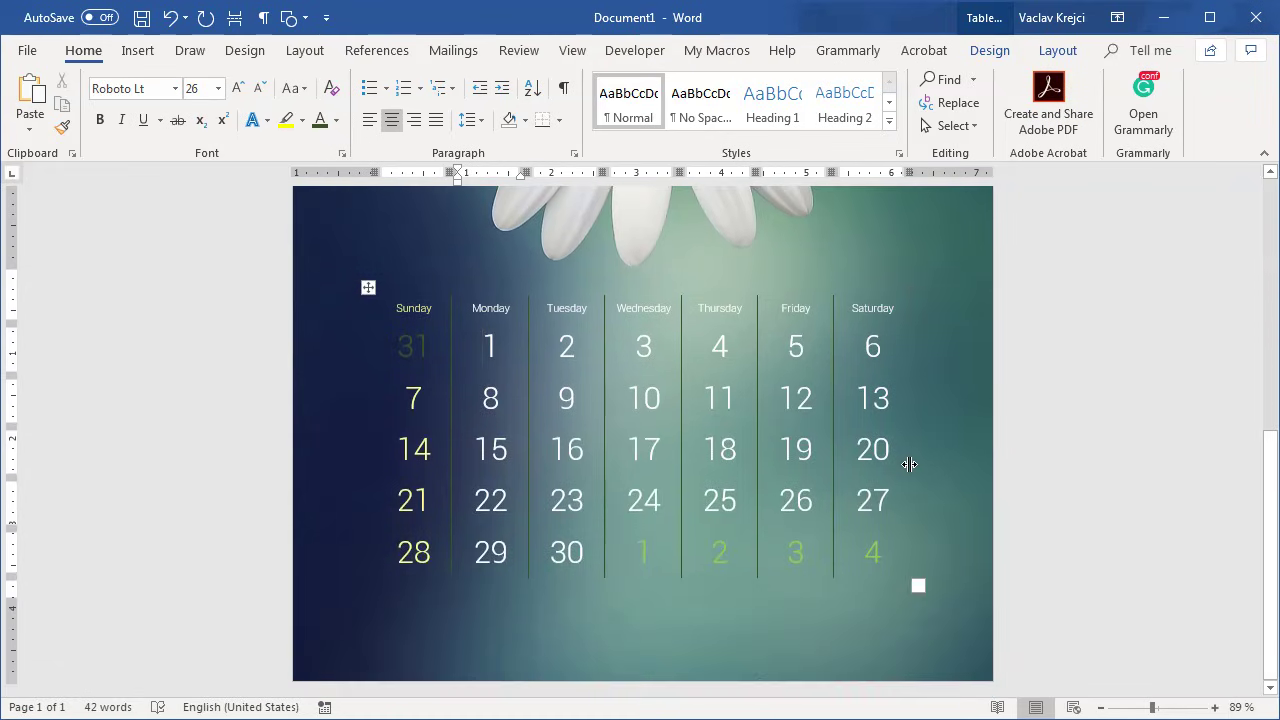
scroll(909, 464, up, 3)
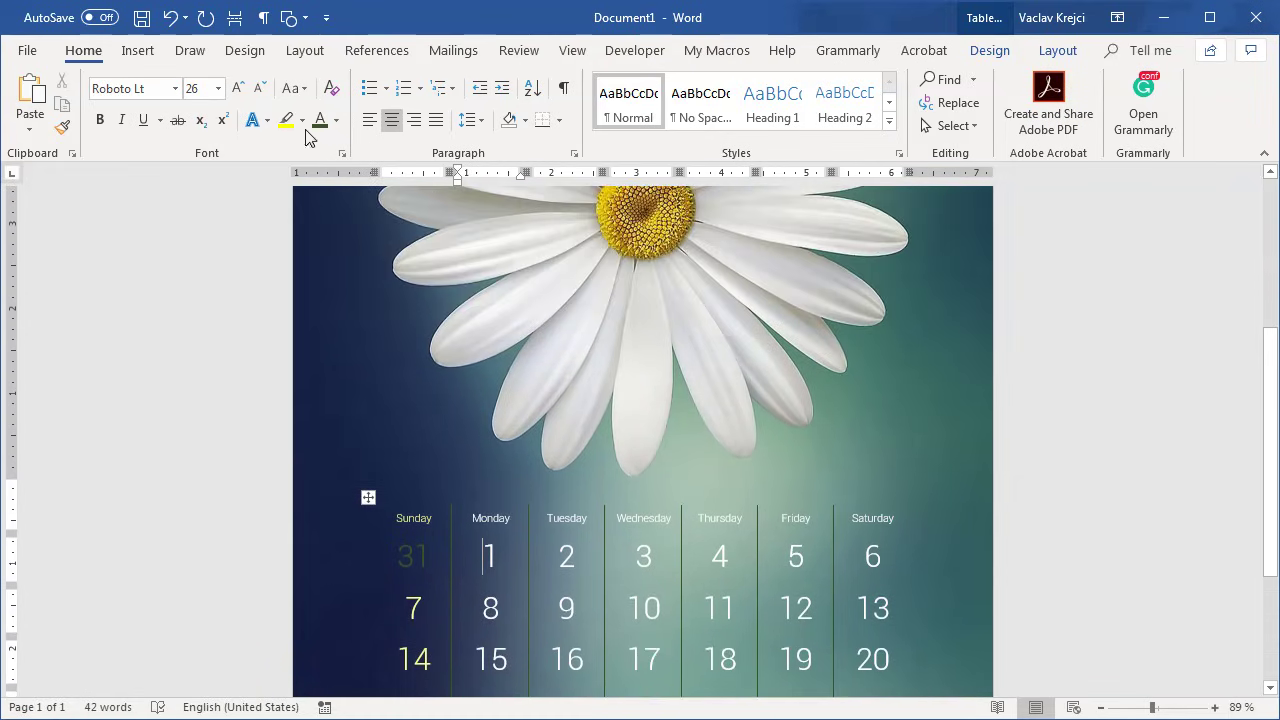
click(137, 50)
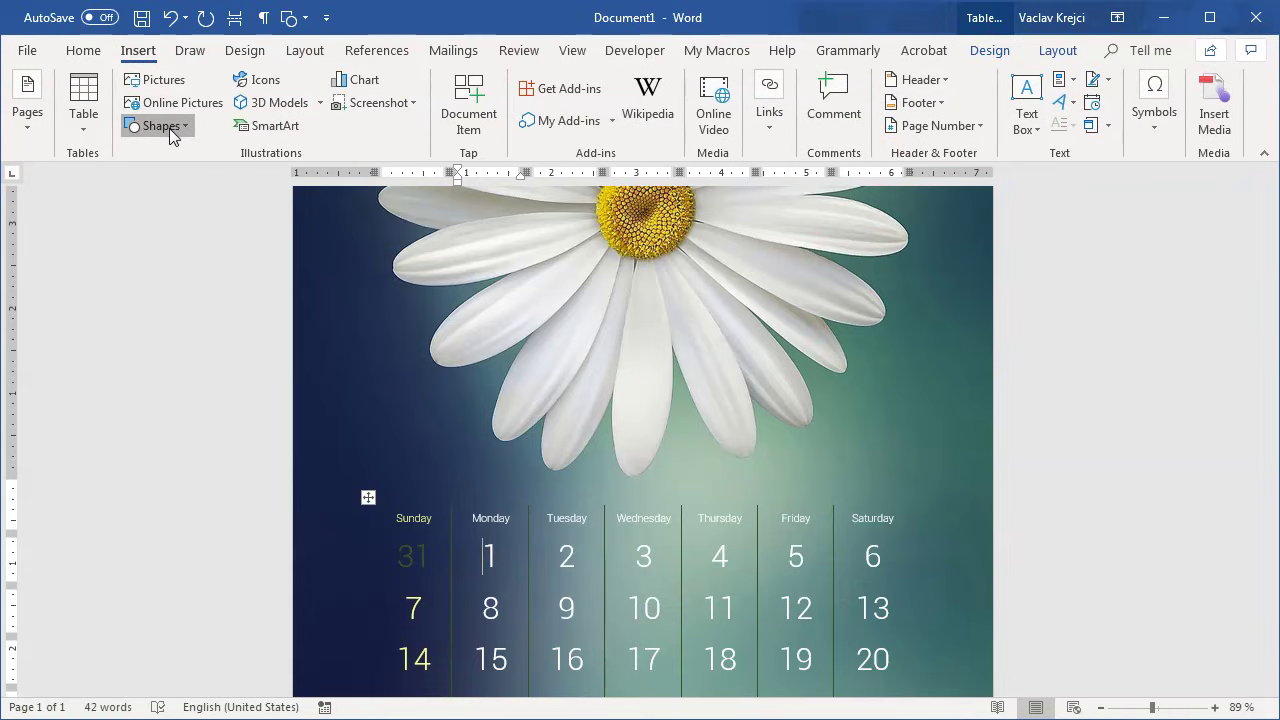
click(160, 126)
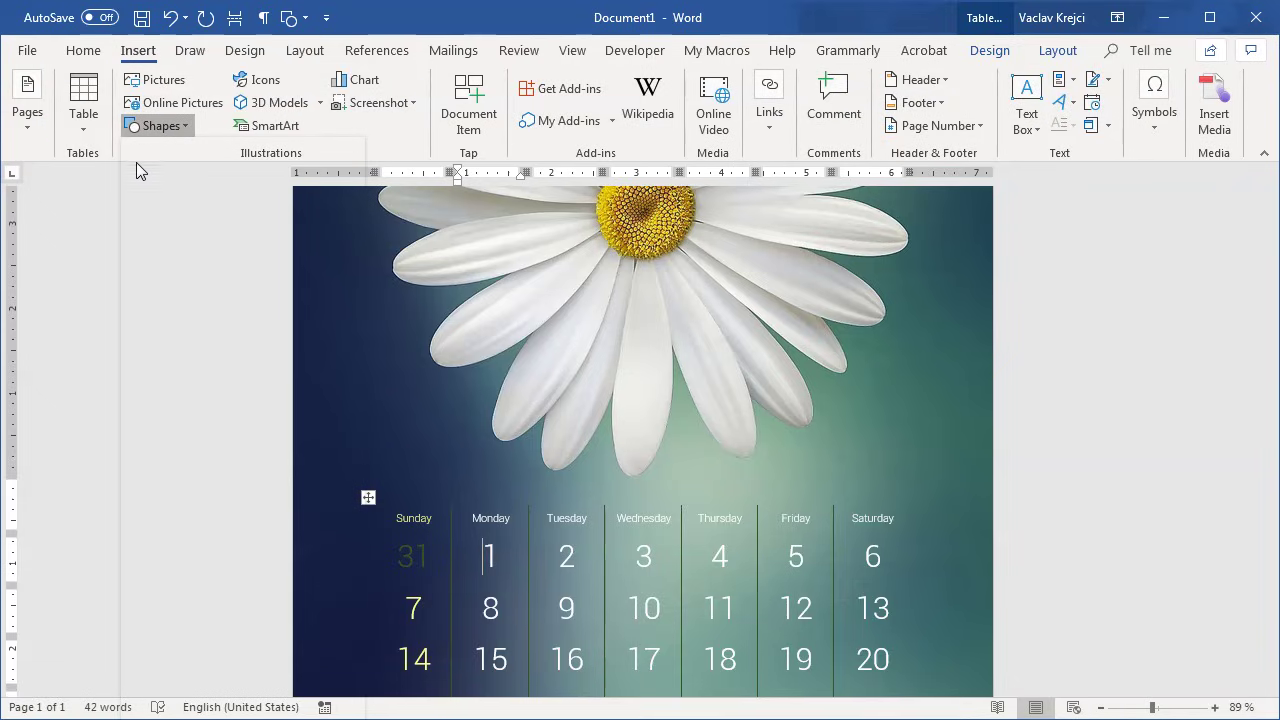
click(134, 170)
mouse_move(362, 296)
mouse_down()
mouse_move(813, 410)
mouse_move(907, 452)
mouse_up()
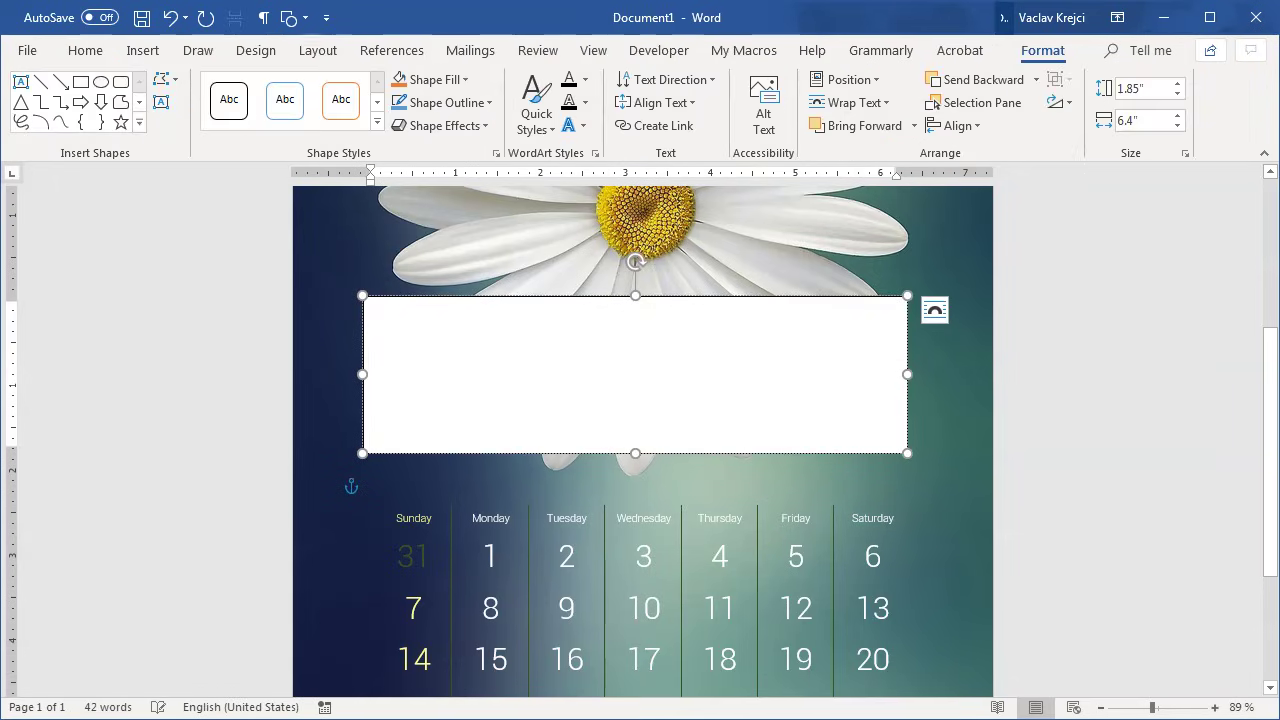
text(April 2019)
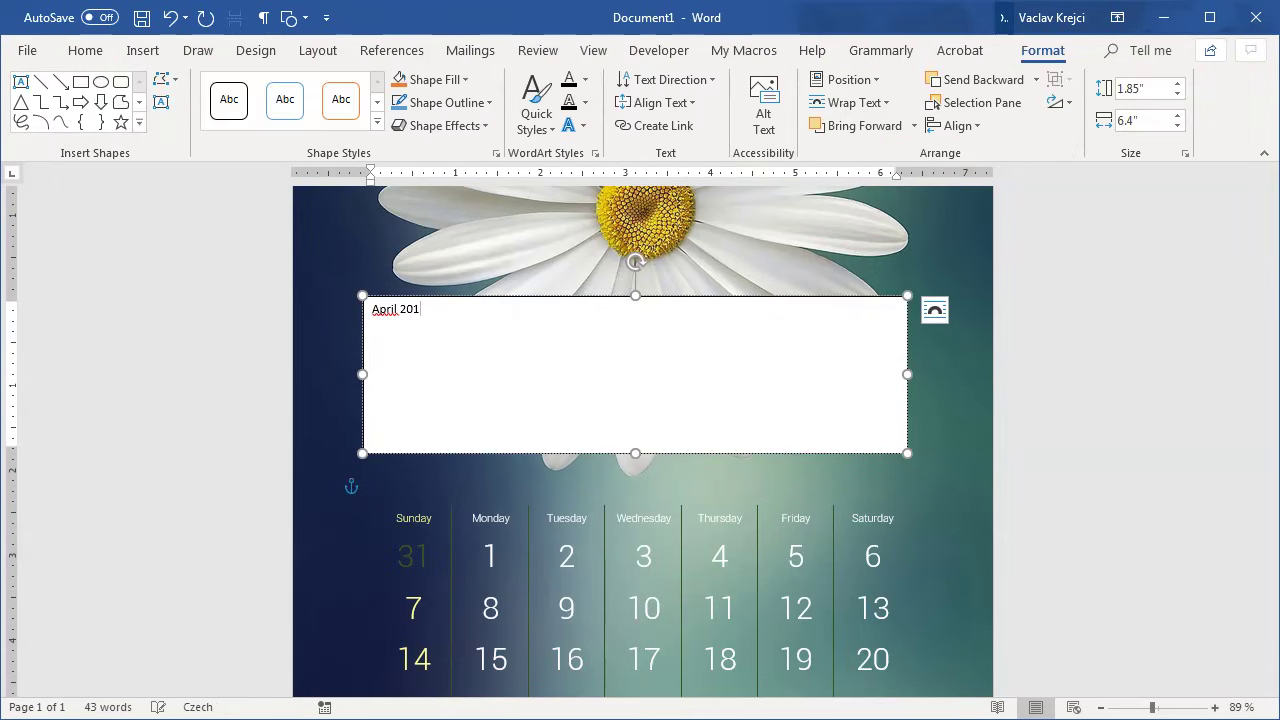
Set the title text's proofing language to English (United States) and exclude it from spelling and grammar checks
key(ctrl+a)
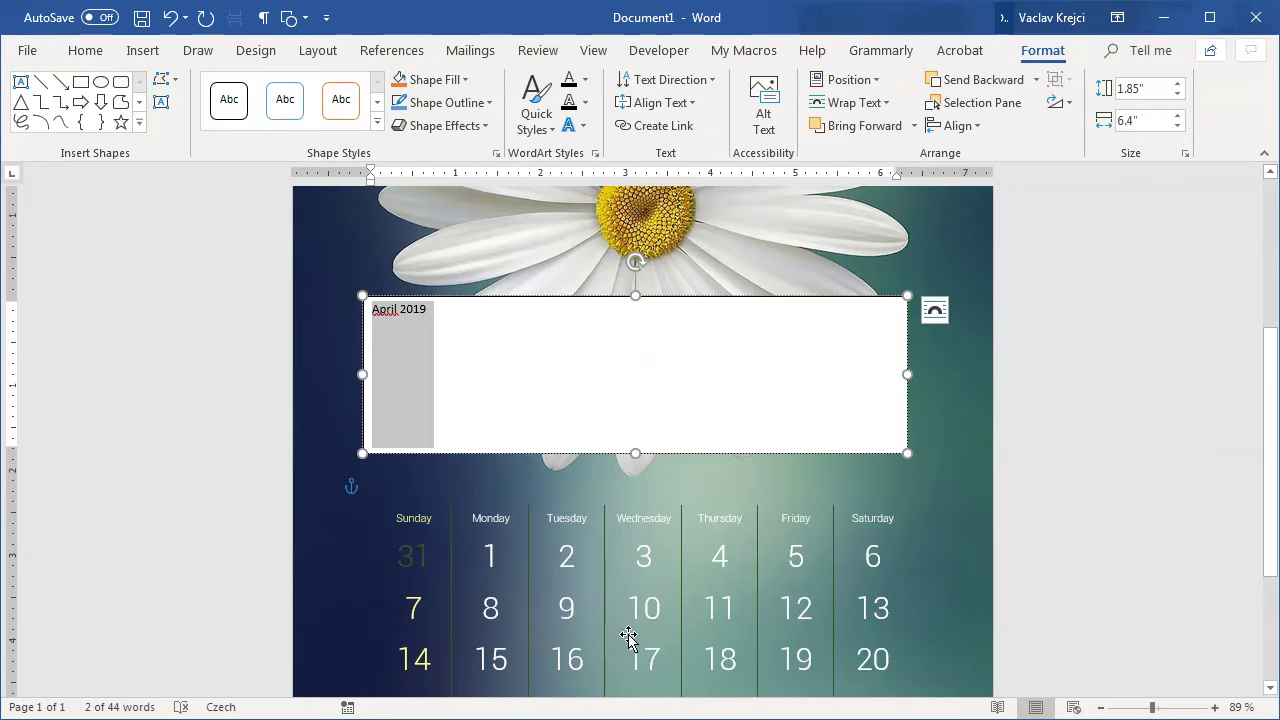
click(225, 707)
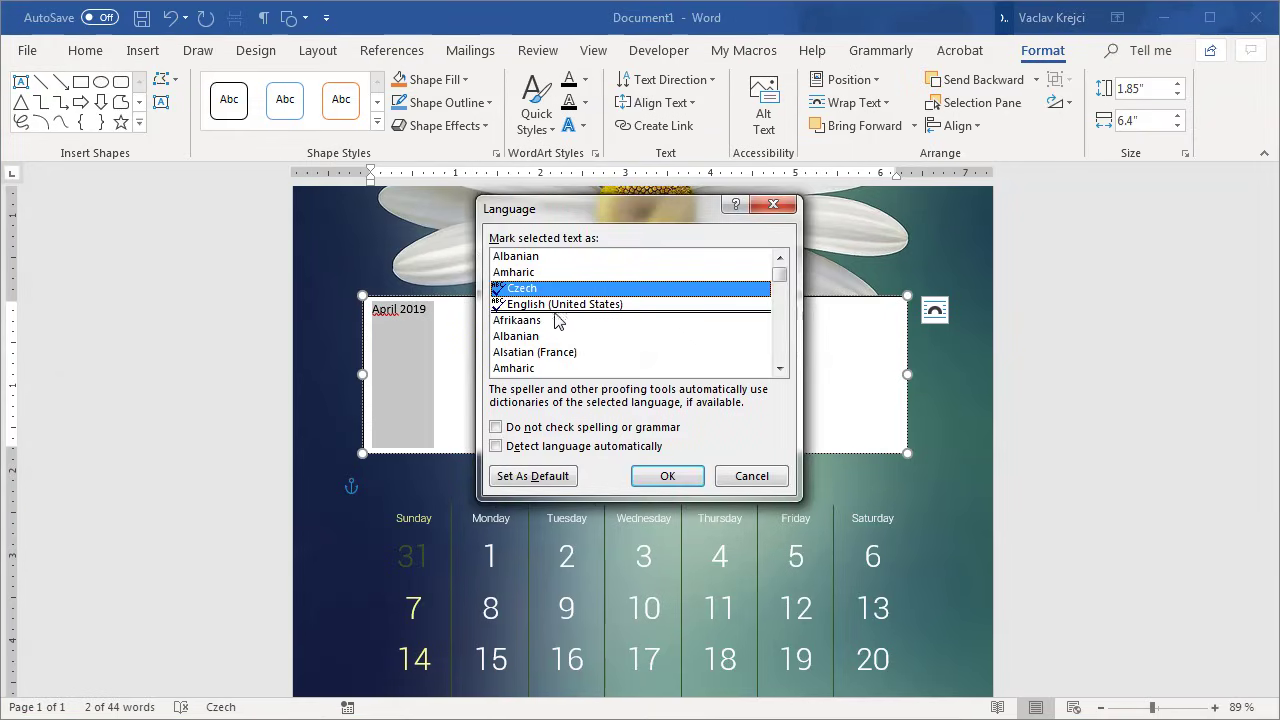
click(549, 305)
click(563, 428)
click(665, 477)
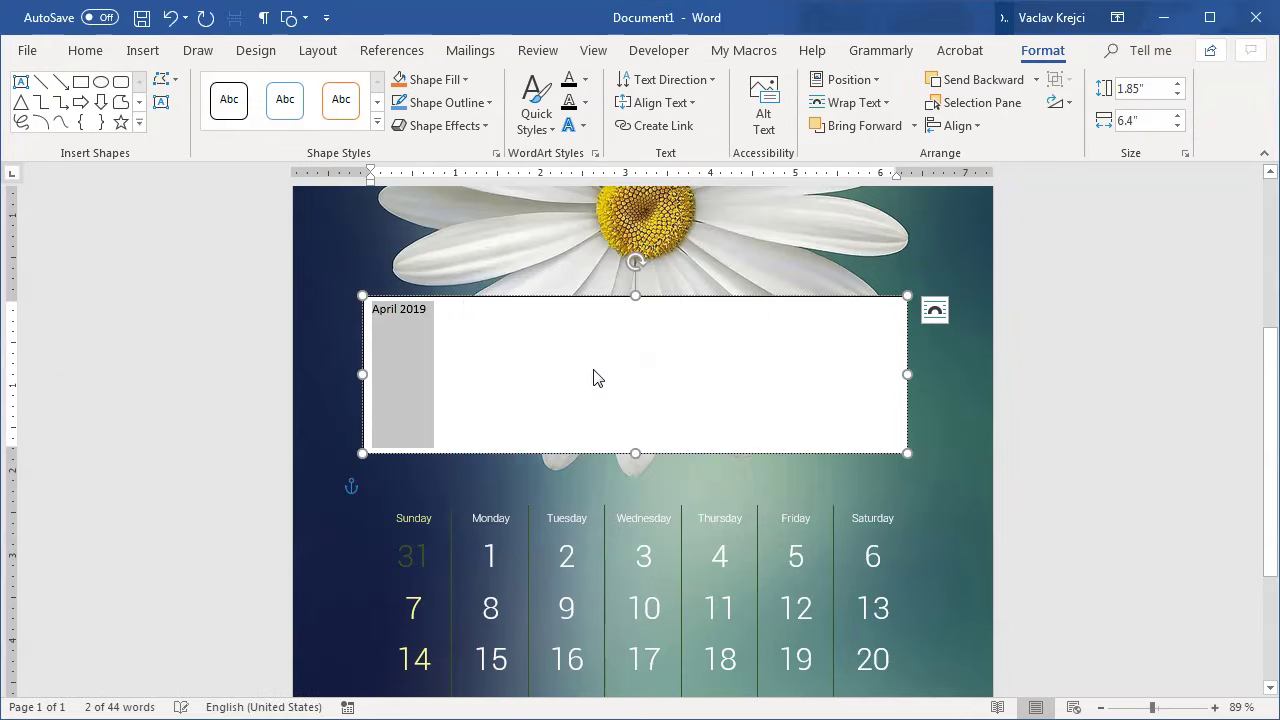
Format the "April 2019" title in Roboto Lt at 72 pt and centre it in the text box
click(154, 94)
text(Roboto Lt)
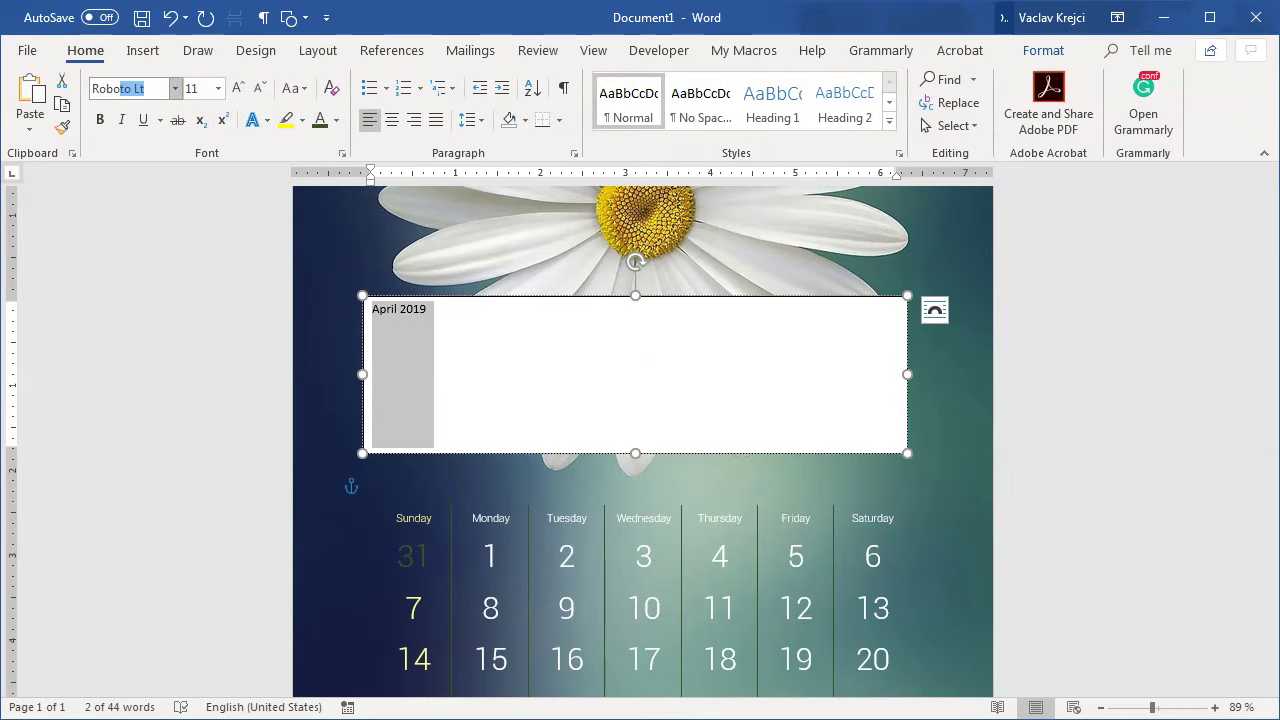
key(Return)
click(218, 88)
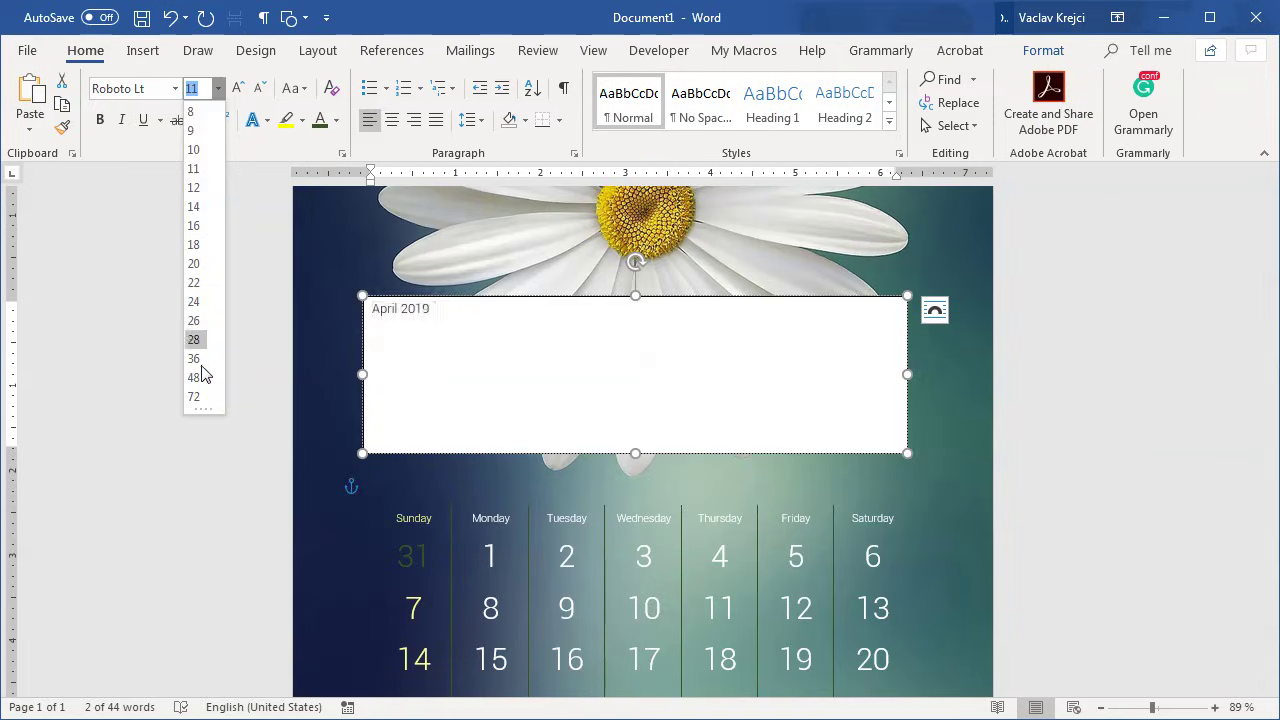
click(198, 396)
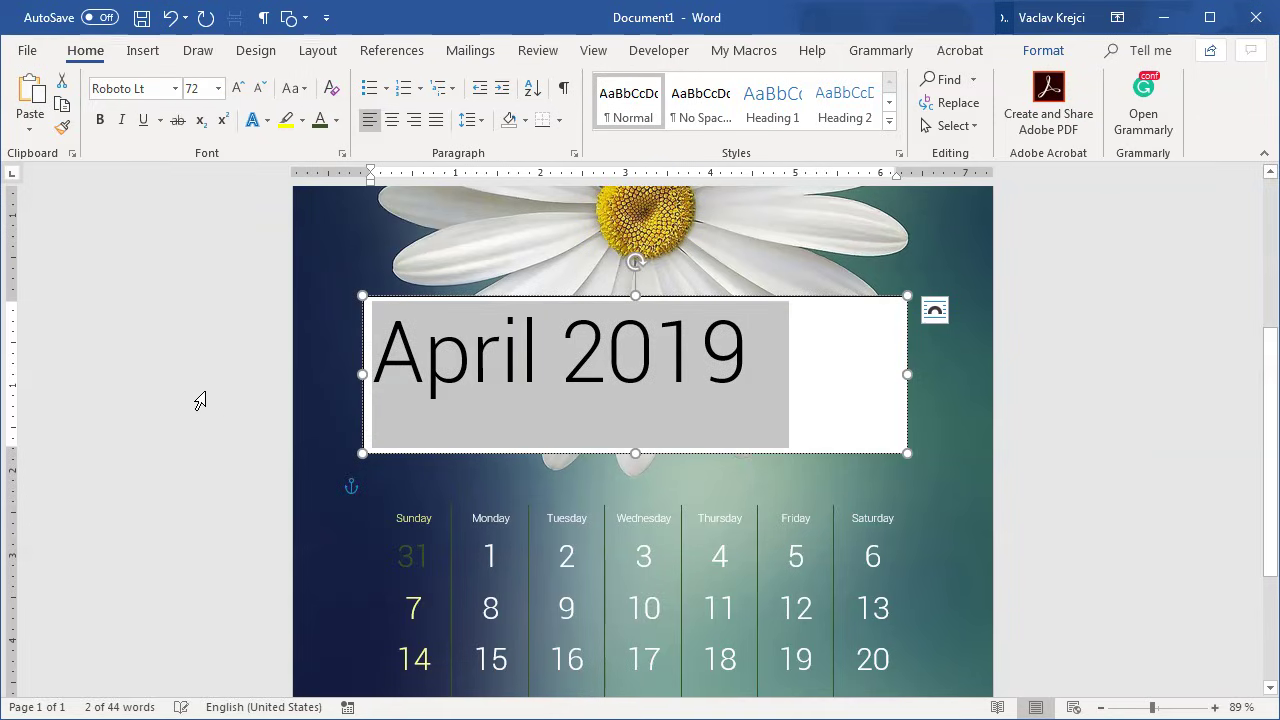
click(392, 120)
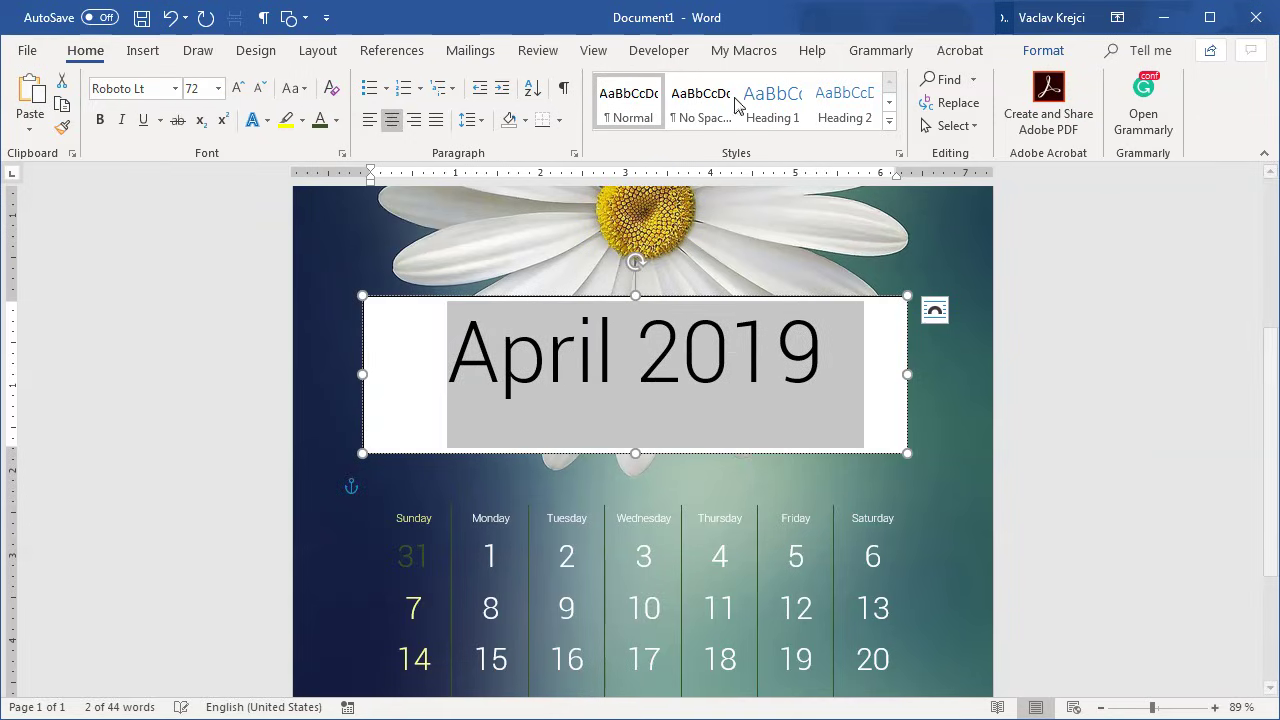
Remove the fill and the outline from the title's text box
click(1043, 50)
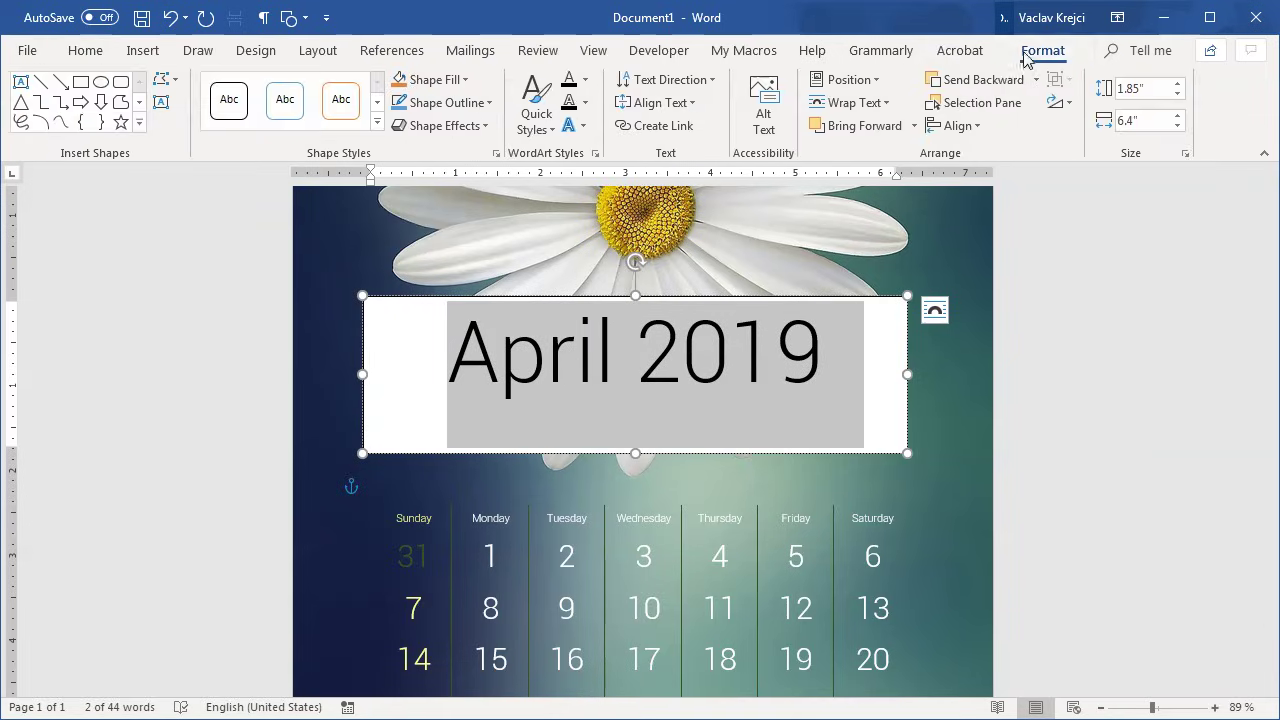
click(430, 80)
click(440, 295)
click(446, 102)
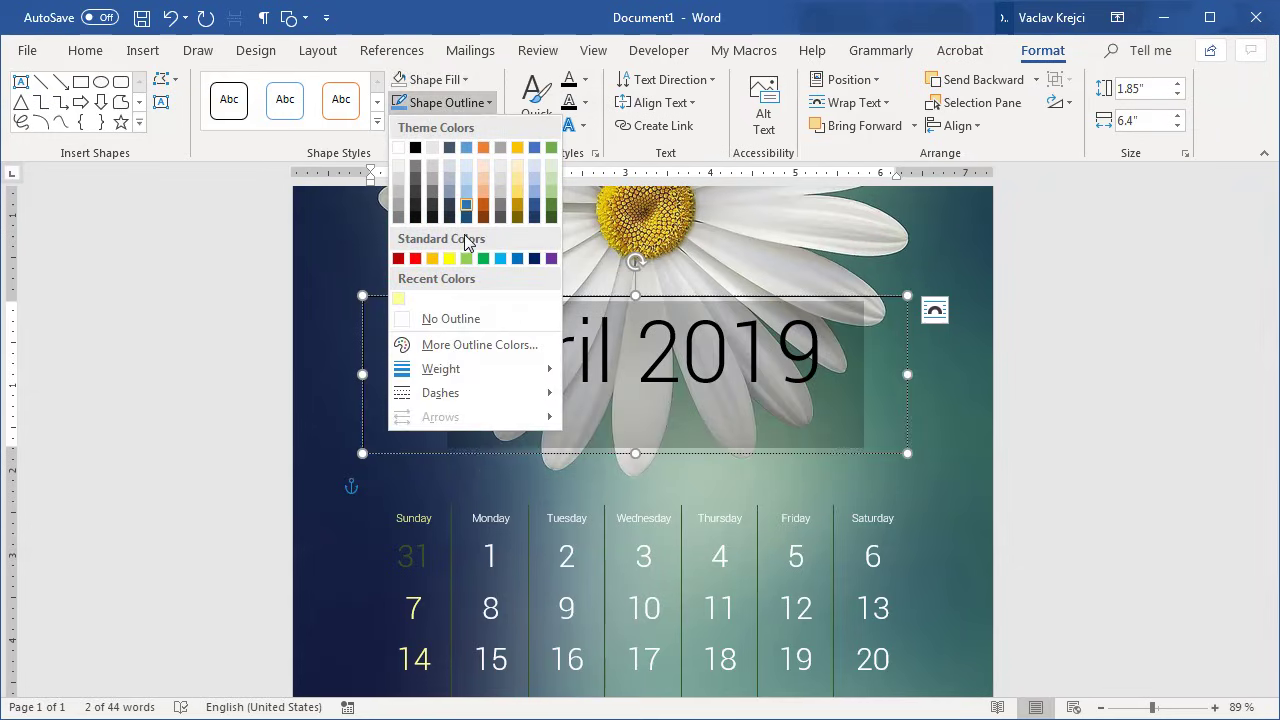
click(450, 318)
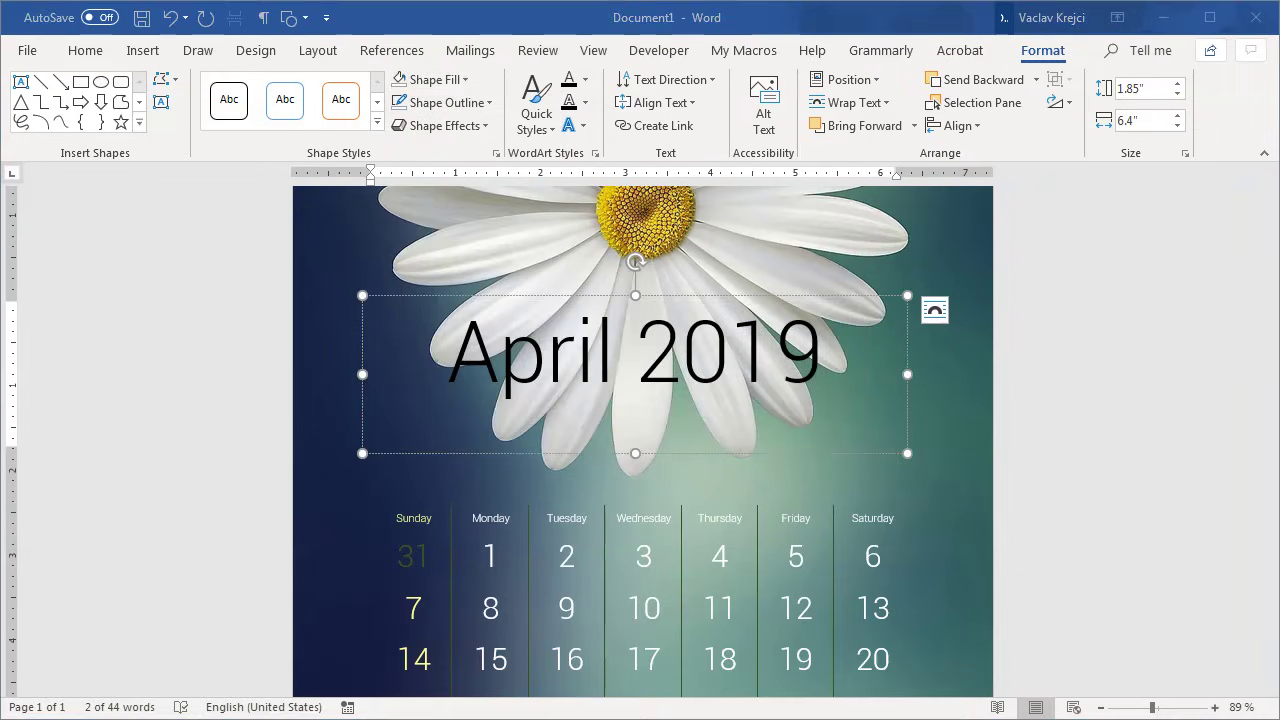
Reduce the title text box's height to about 1.35" and fill the "April 2019" text with a radial white-to-gold preset gradient
drag(635, 295, 636, 338)
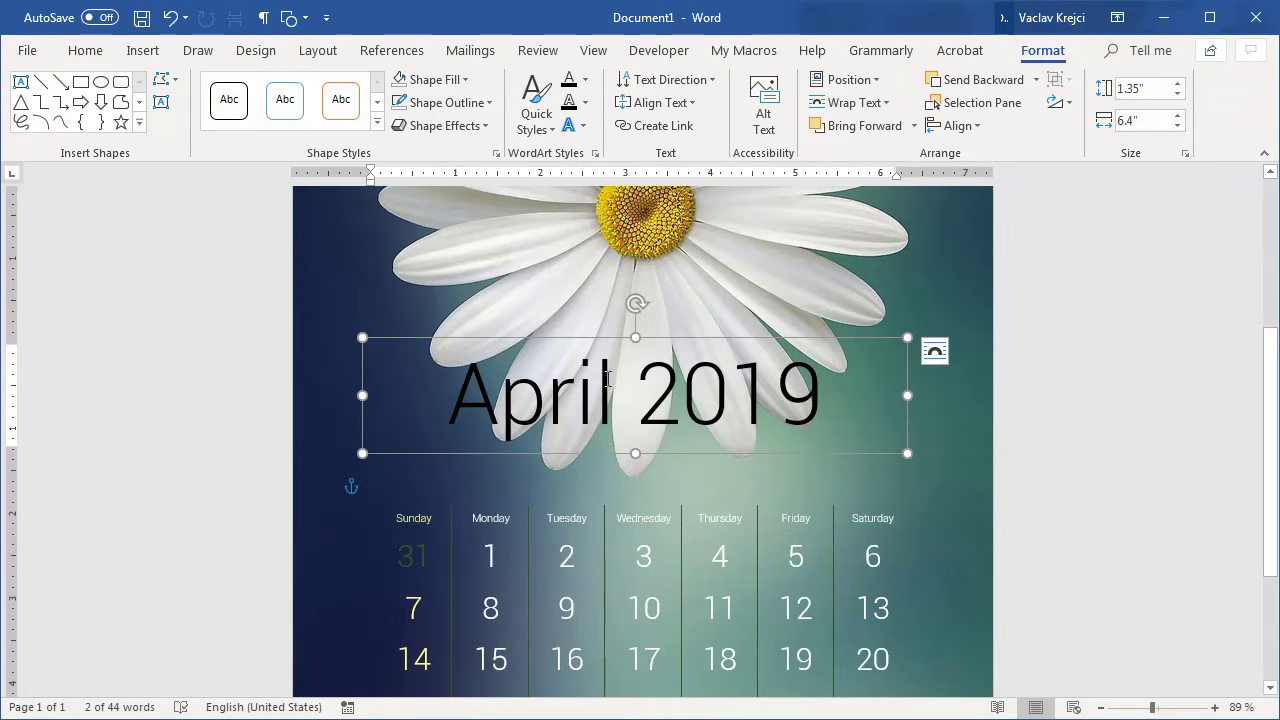
right_click(654, 340)
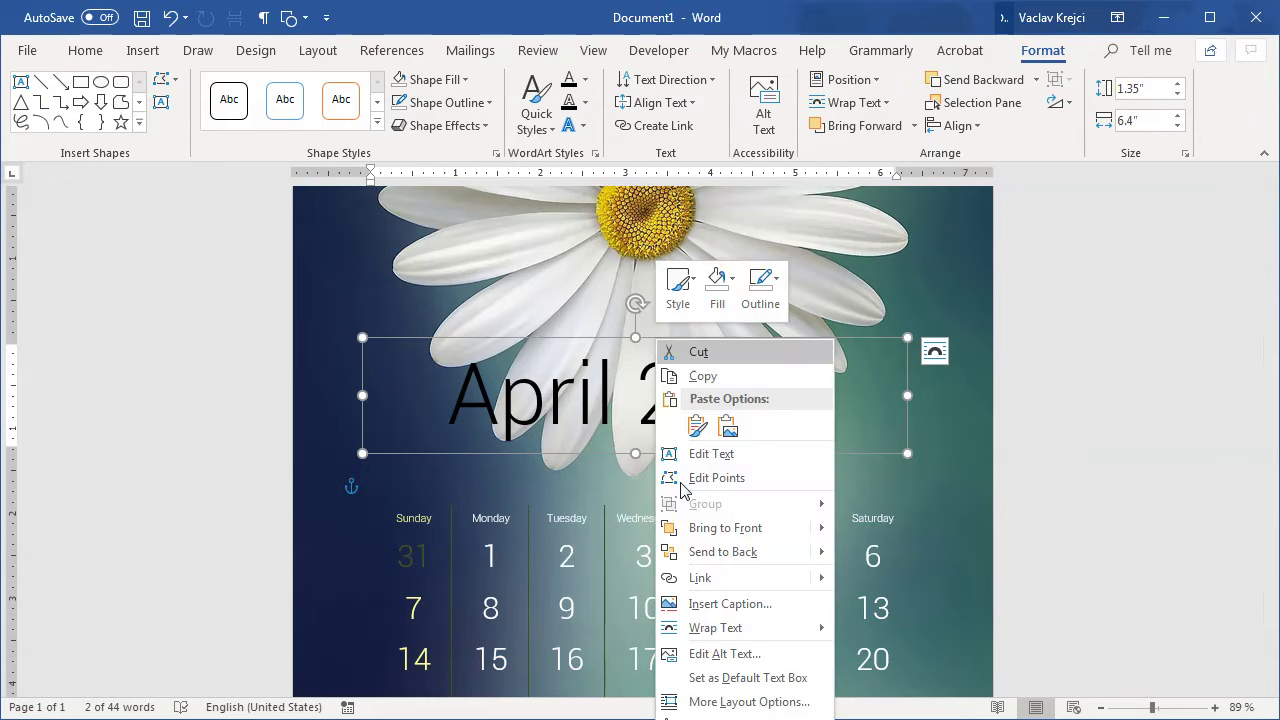
key(Escape)
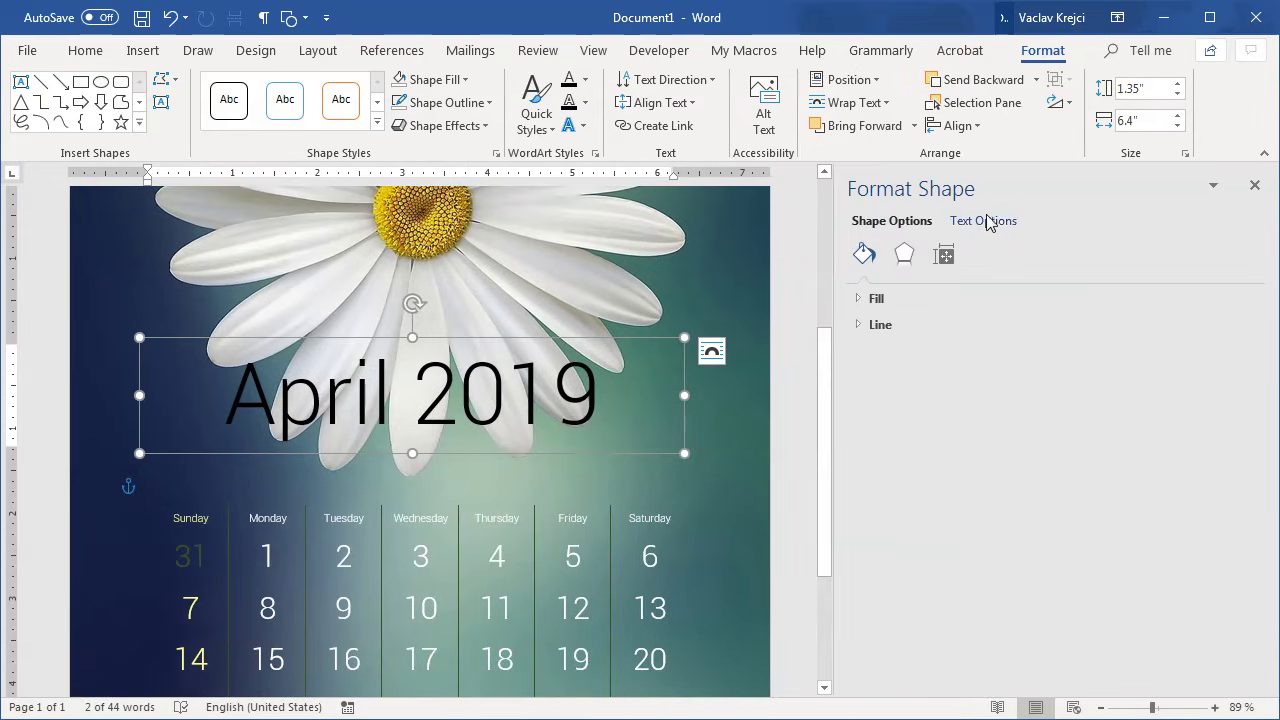
click(985, 220)
click(911, 300)
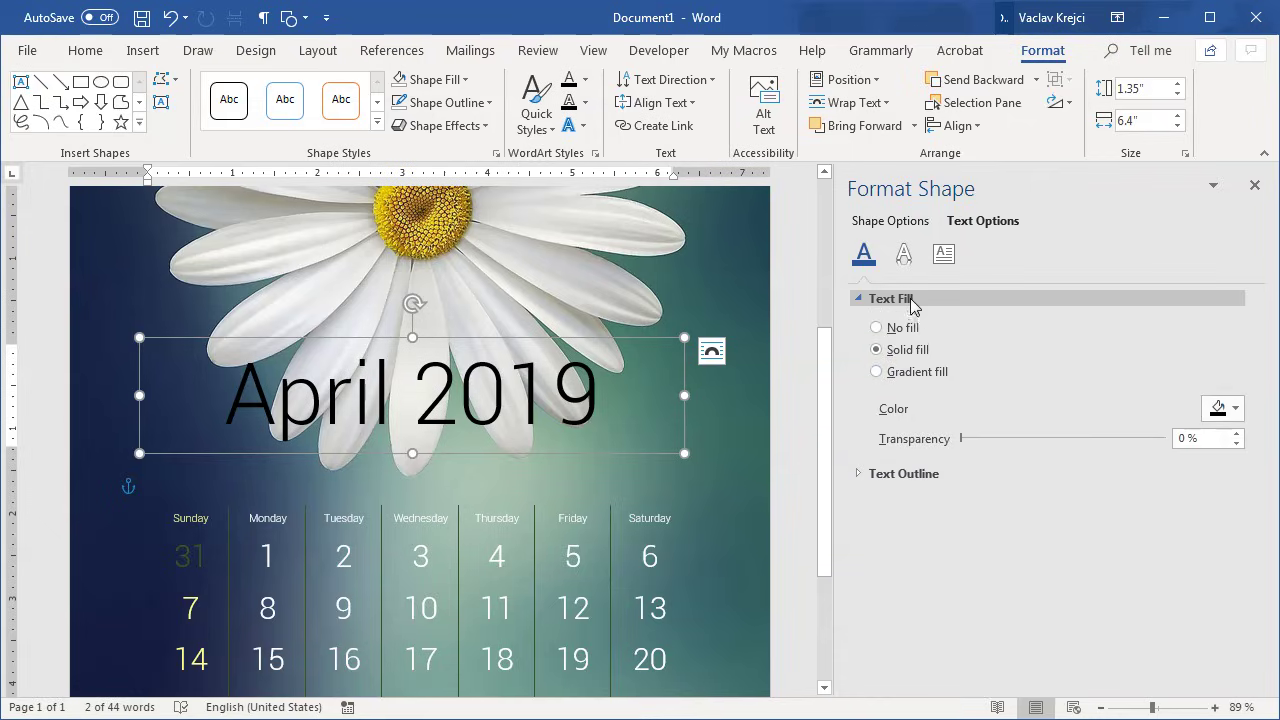
click(920, 374)
click(1222, 408)
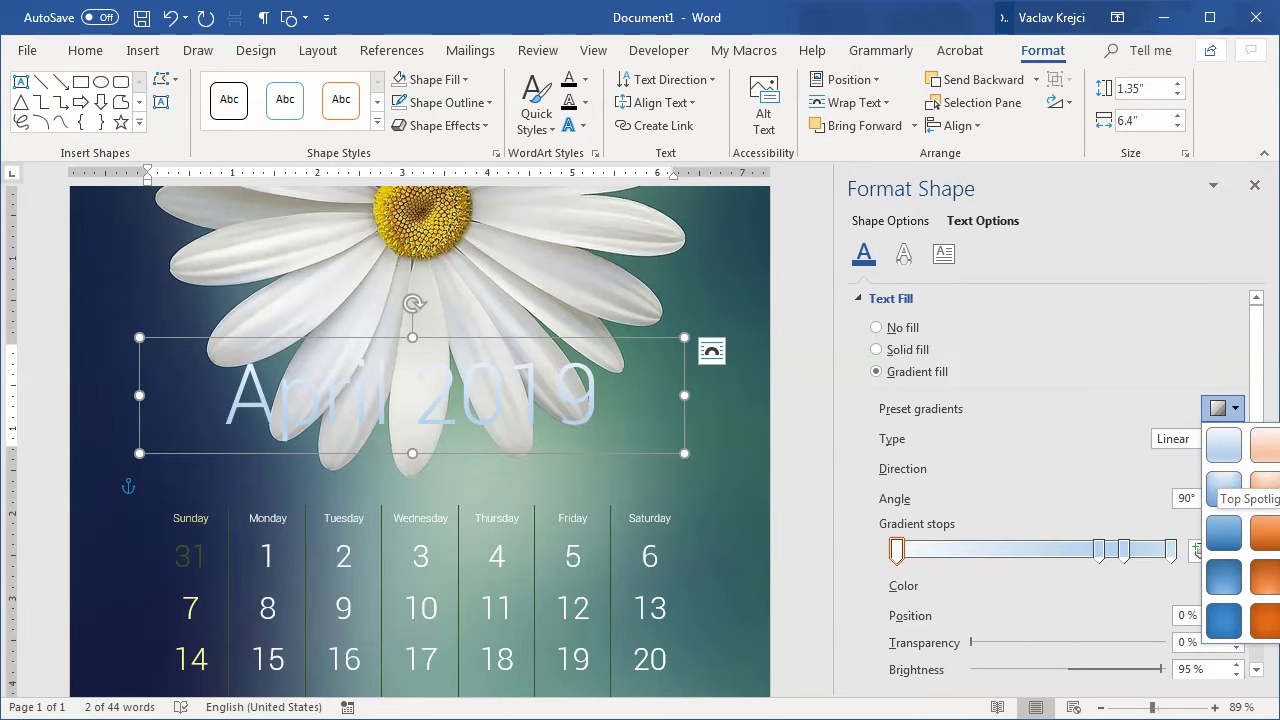
click(1224, 485)
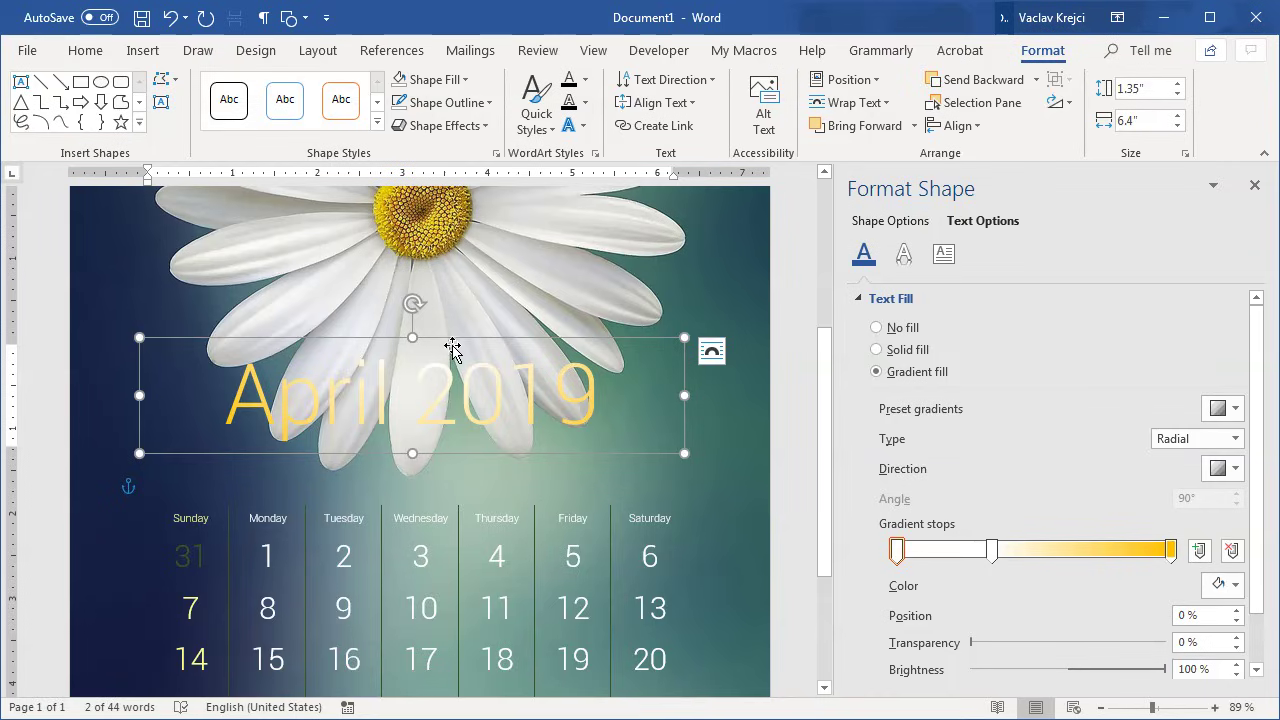
Move the title down closer to the date table and reposition the daisy photo so it fills the page behind it
drag(455, 347, 455, 379)
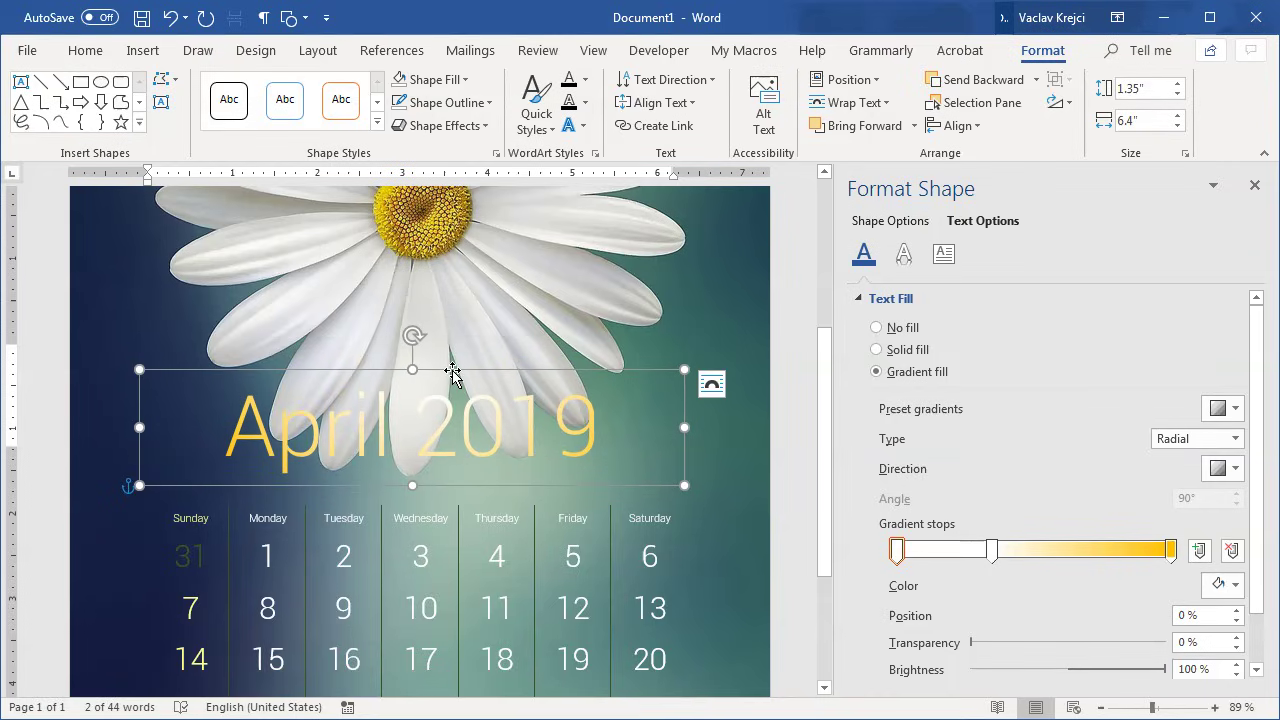
click(1133, 707)
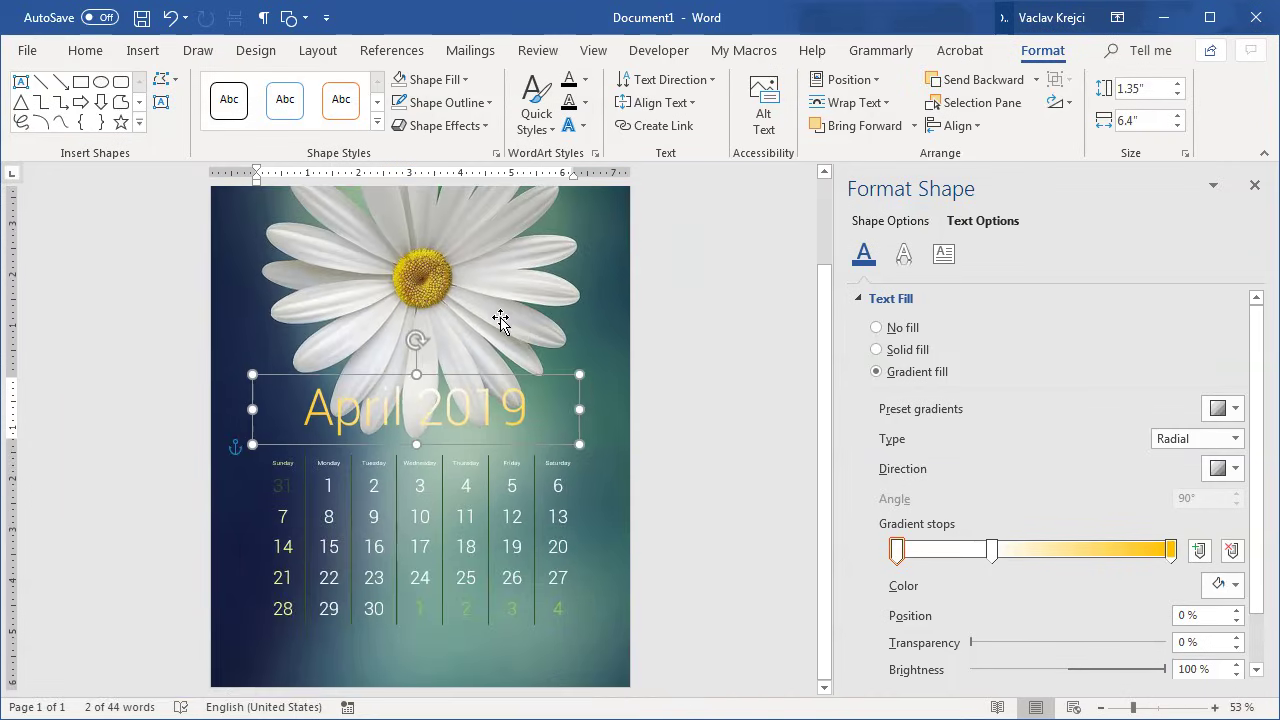
click(633, 569)
drag(591, 623, 576, 581)
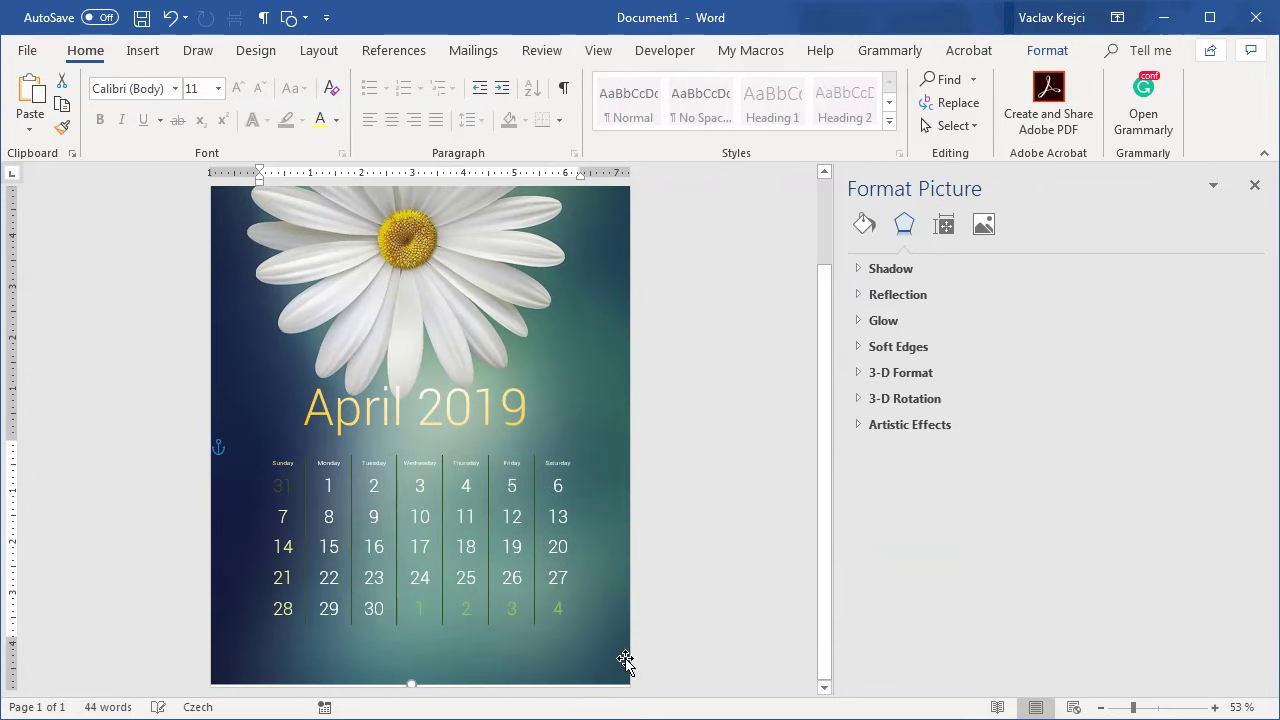
drag(271, 677, 219, 669)
scroll(480, 406, up, 3)
mouse_move(480, 343)
mouse_down()
mouse_move(485, 379)
mouse_move(486, 361)
mouse_up()
scroll(617, 400, down, 3)
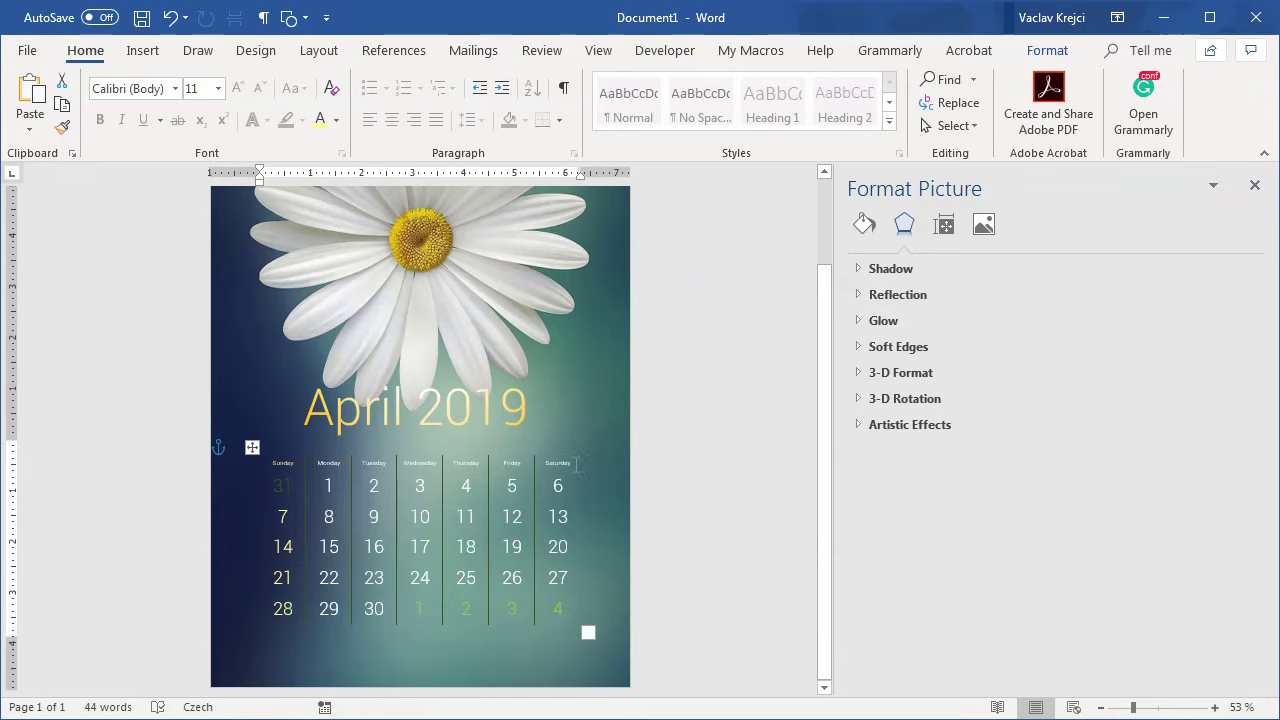
click(1254, 185)
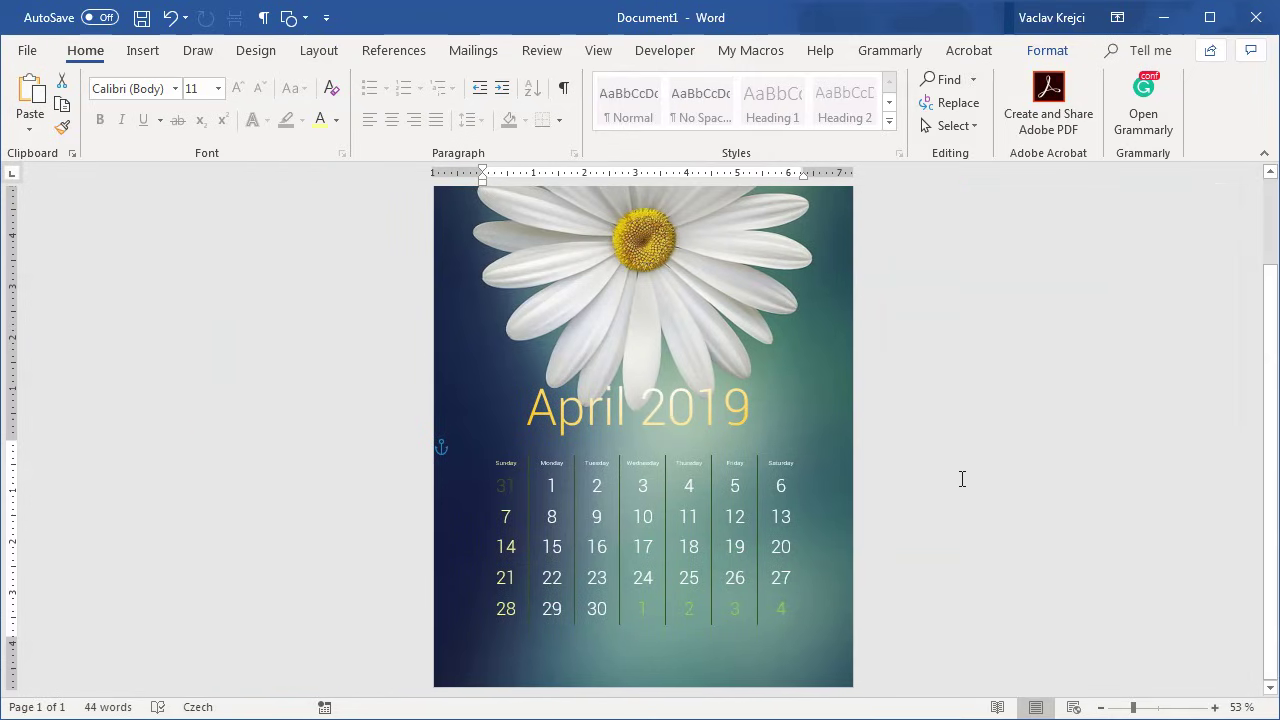
click(958, 480)
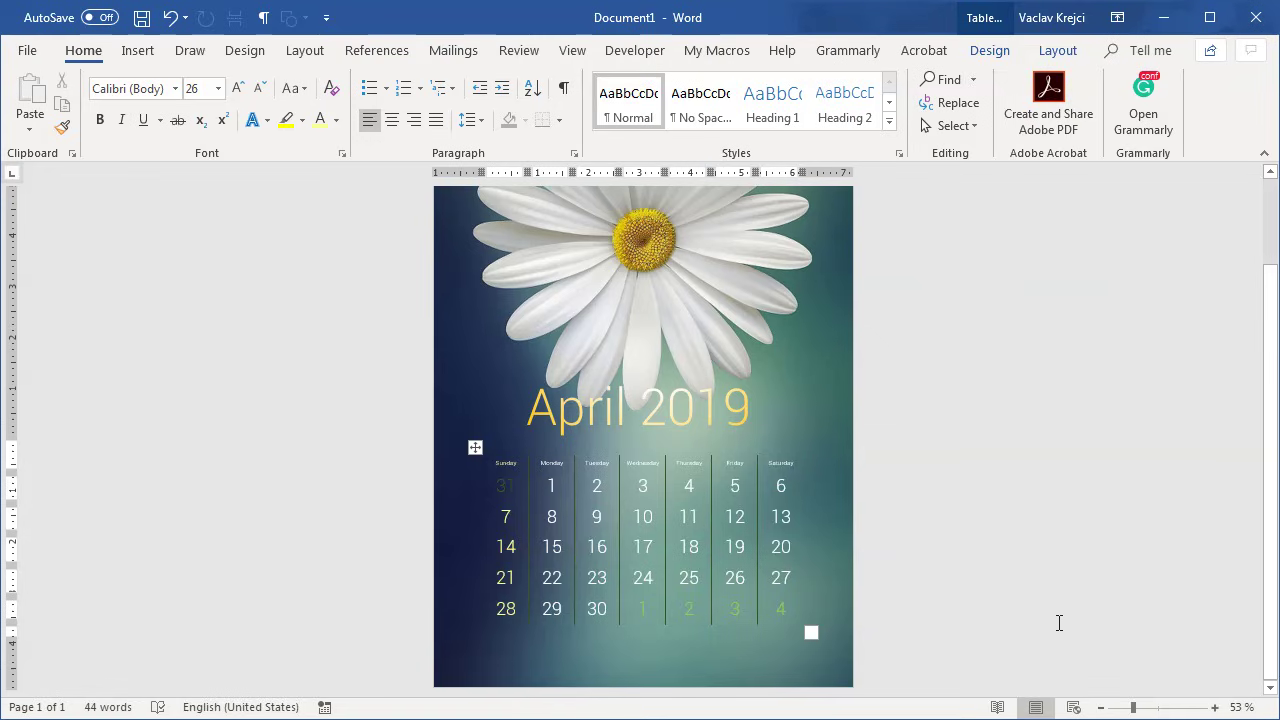
Show the formatting marks and set the empty paragraph on the blank second page to font size 1
click(1140, 710)
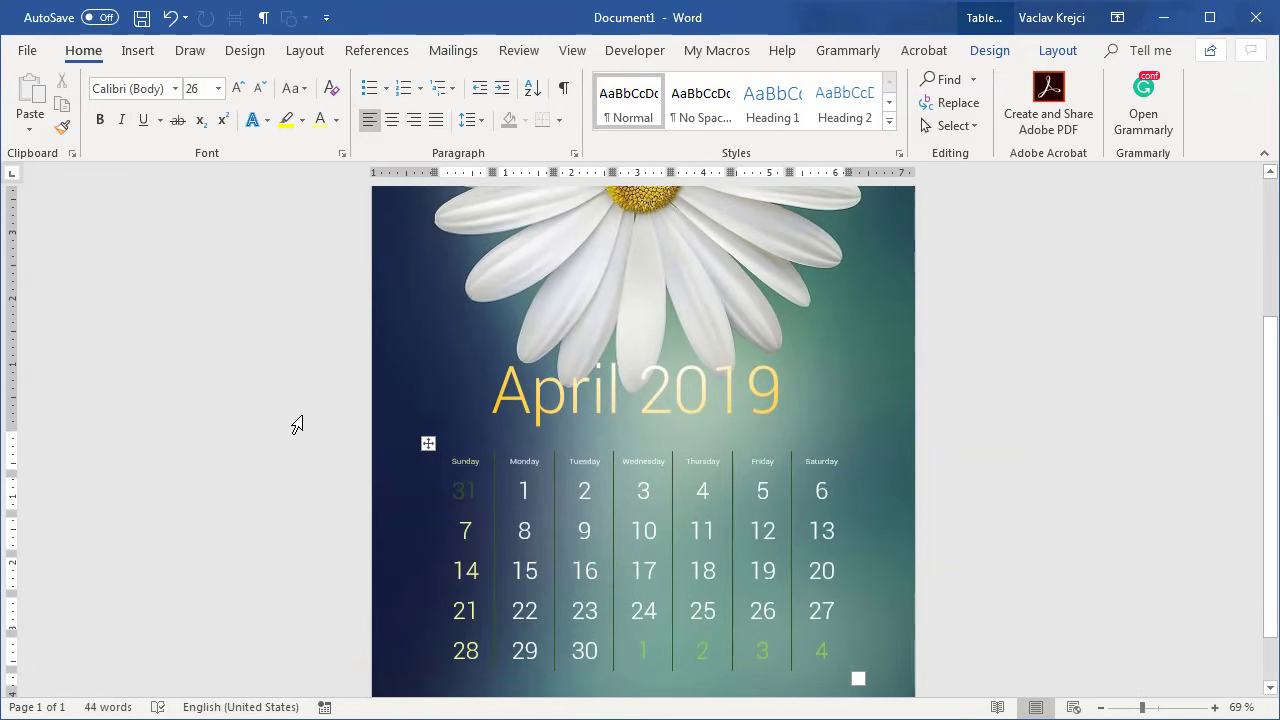
scroll(294, 426, down, 1)
drag(10, 366, 5, 372)
scroll(843, 380, up, 5)
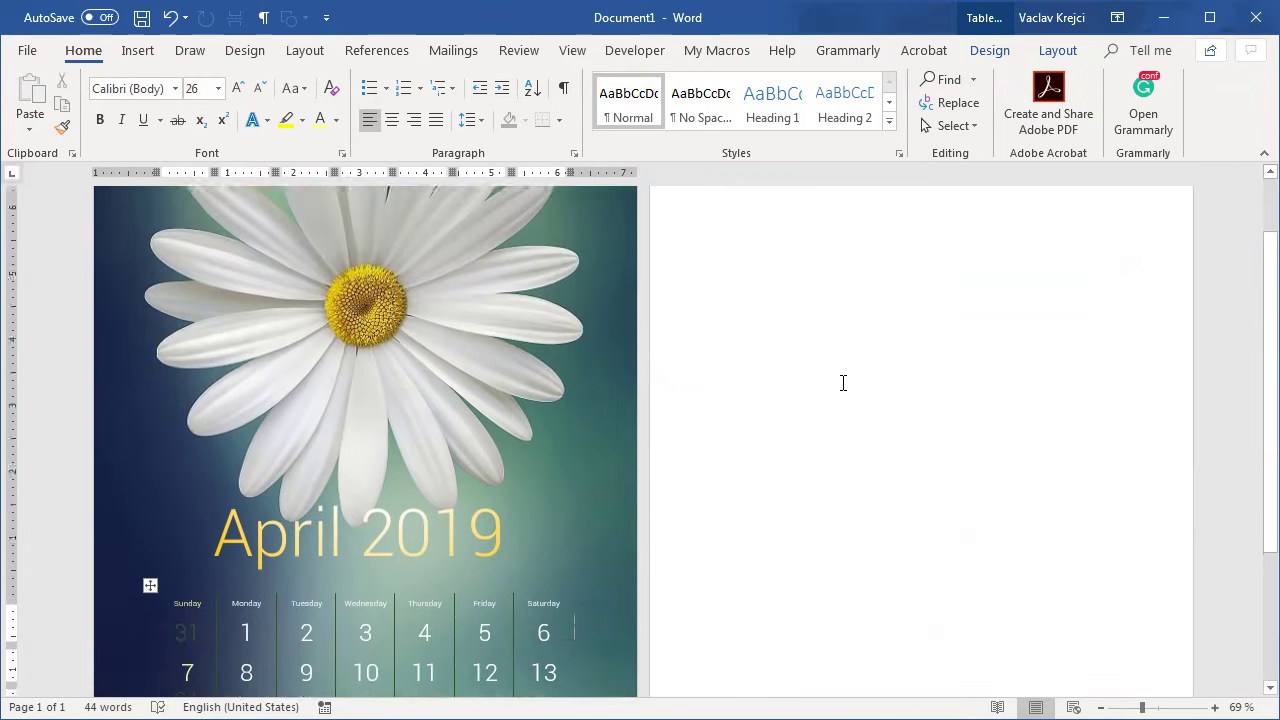
click(264, 18)
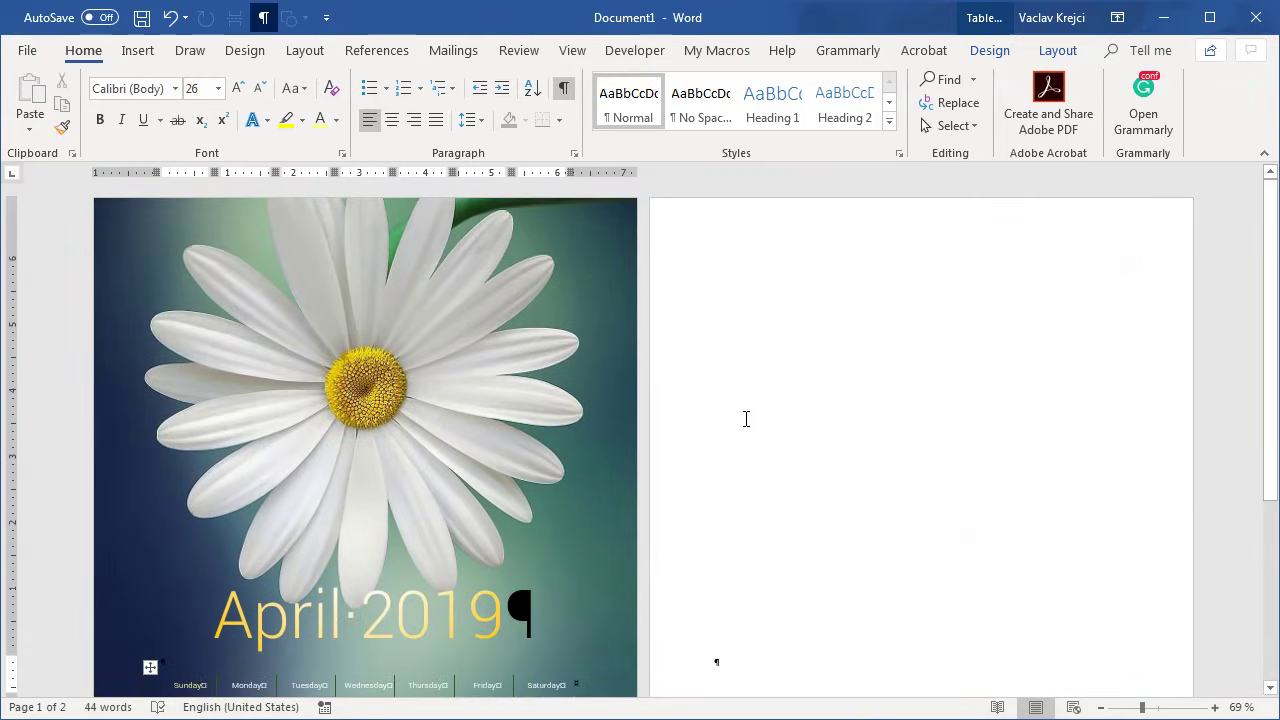
scroll(746, 420, down, 3)
click(739, 439)
scroll(757, 460, down, 1)
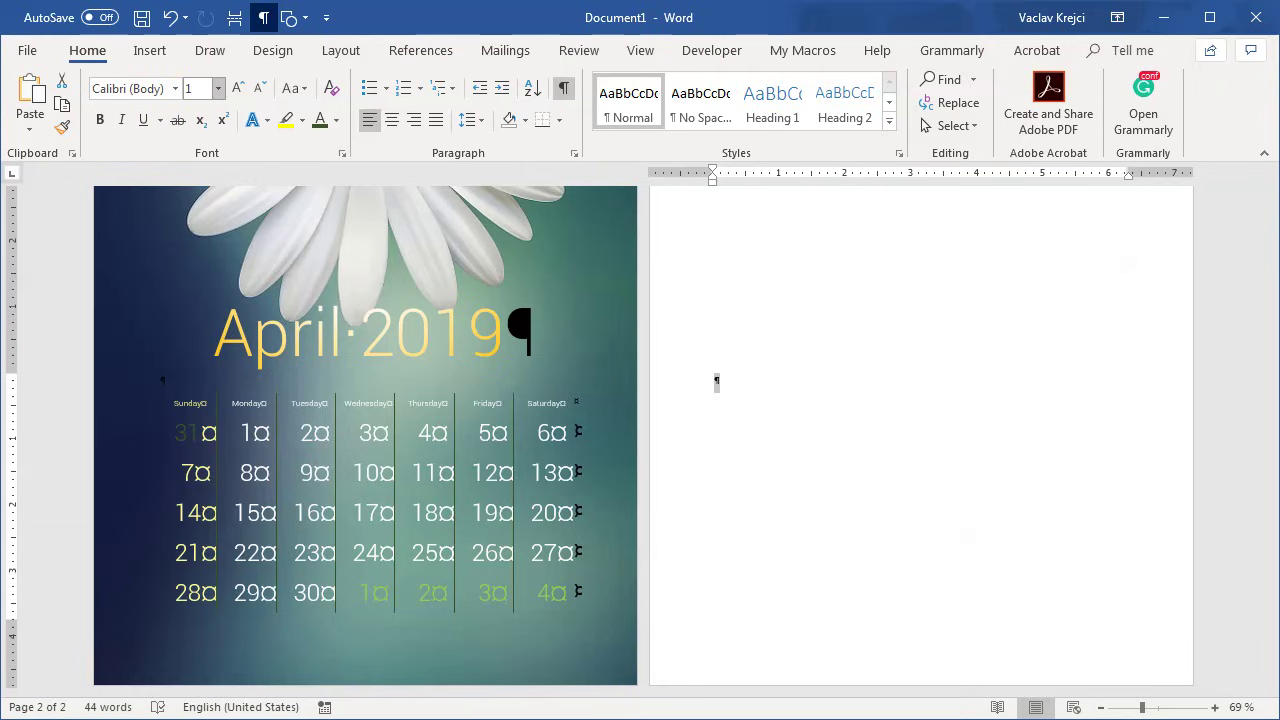
key(Return)
Check the tiny paragraph mark below the date table up close and hide the formatting marks
click(1200, 707)
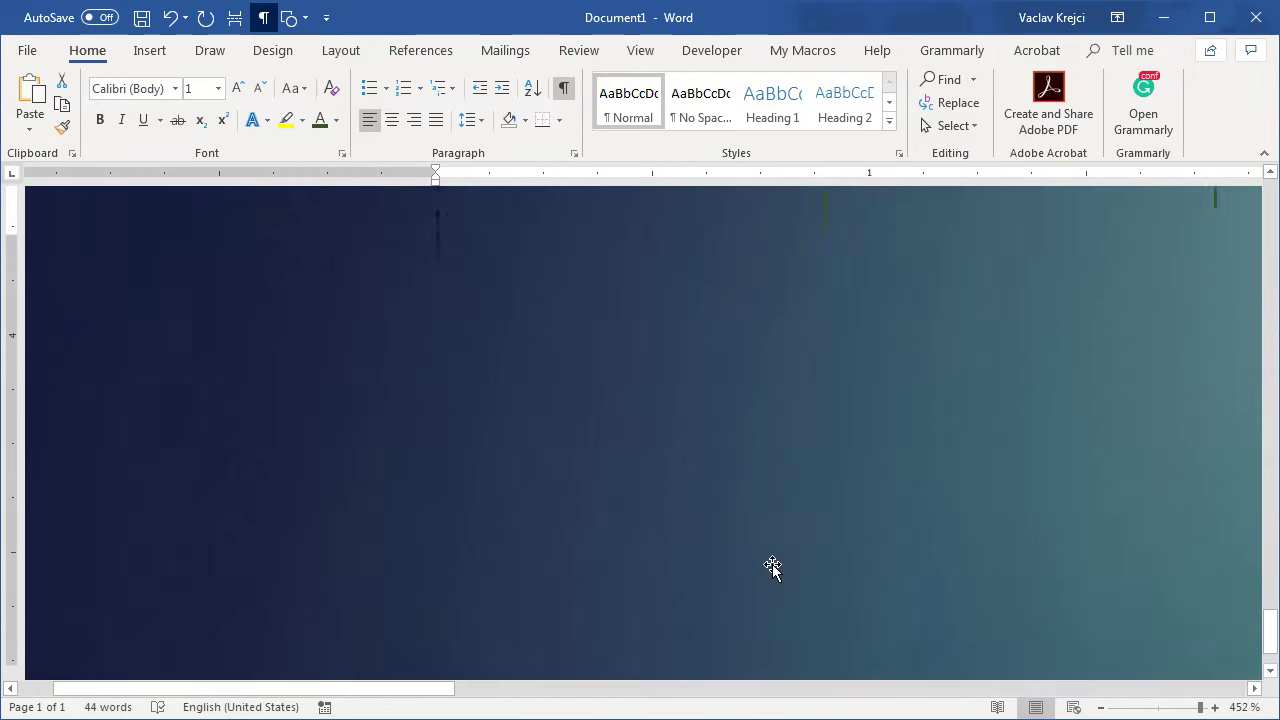
scroll(808, 572, up, 3)
click(428, 397)
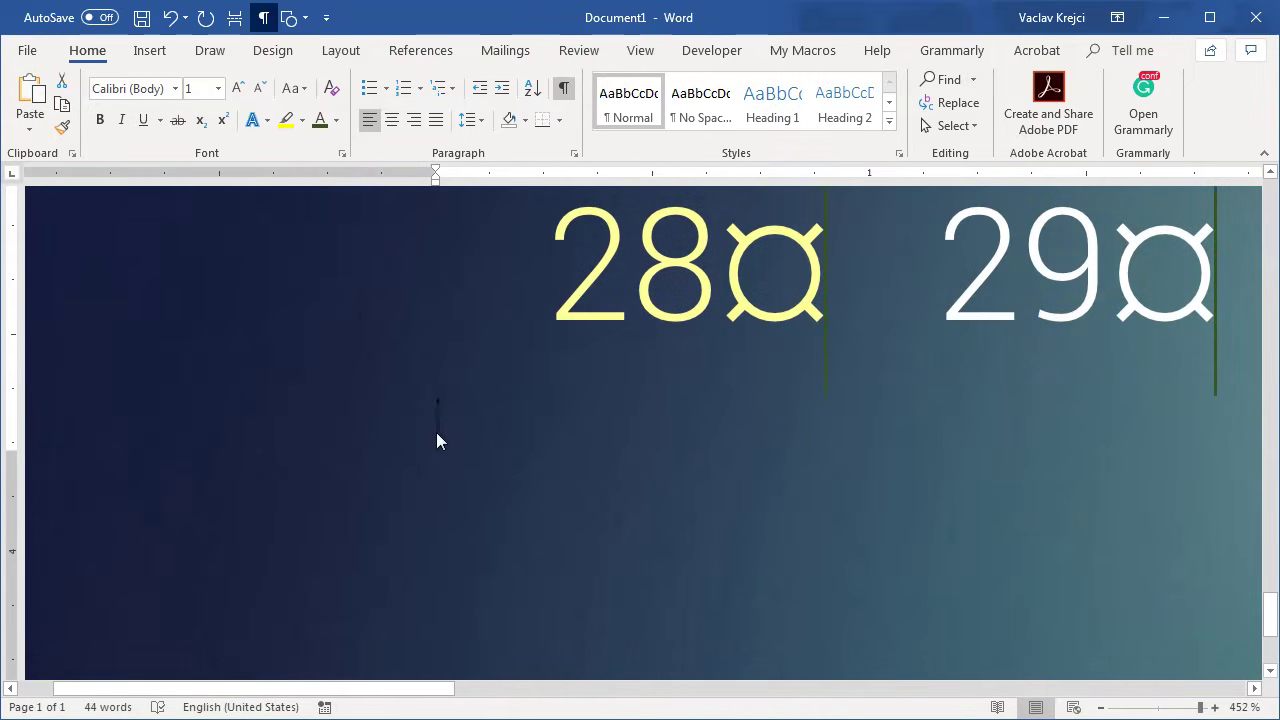
key(Delete)
click(1158, 707)
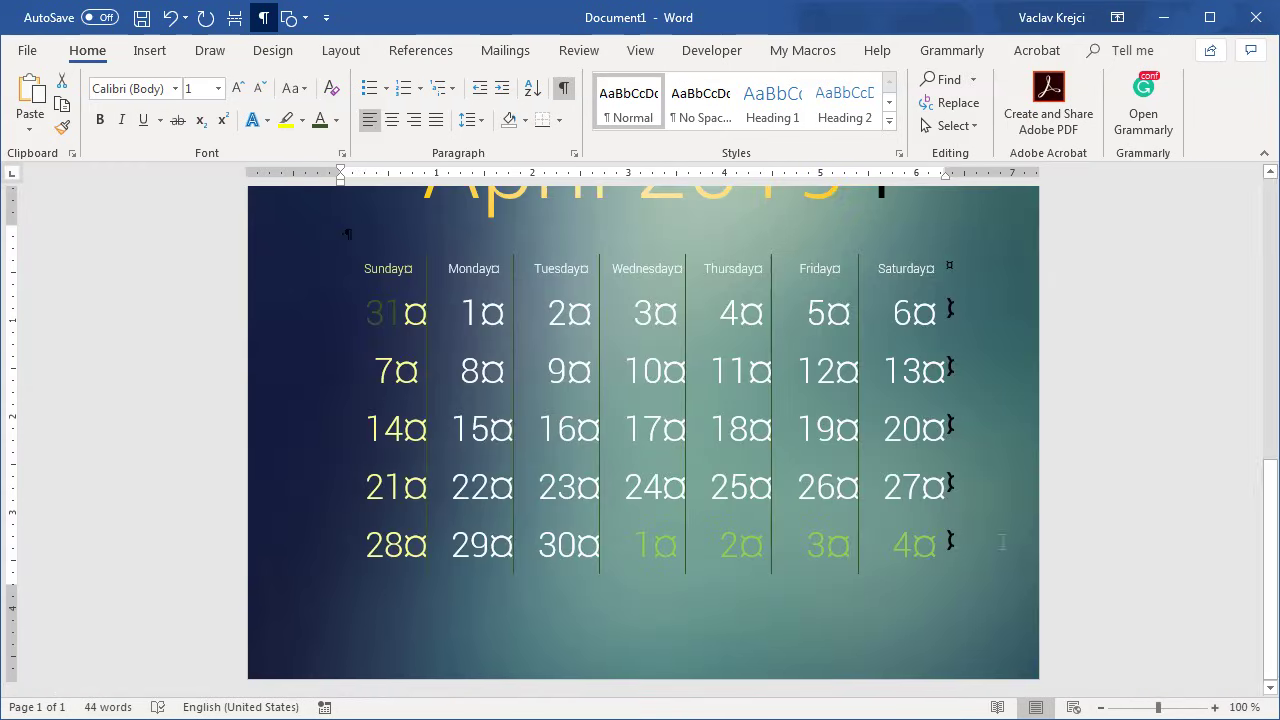
drag(1158, 707, 1142, 707)
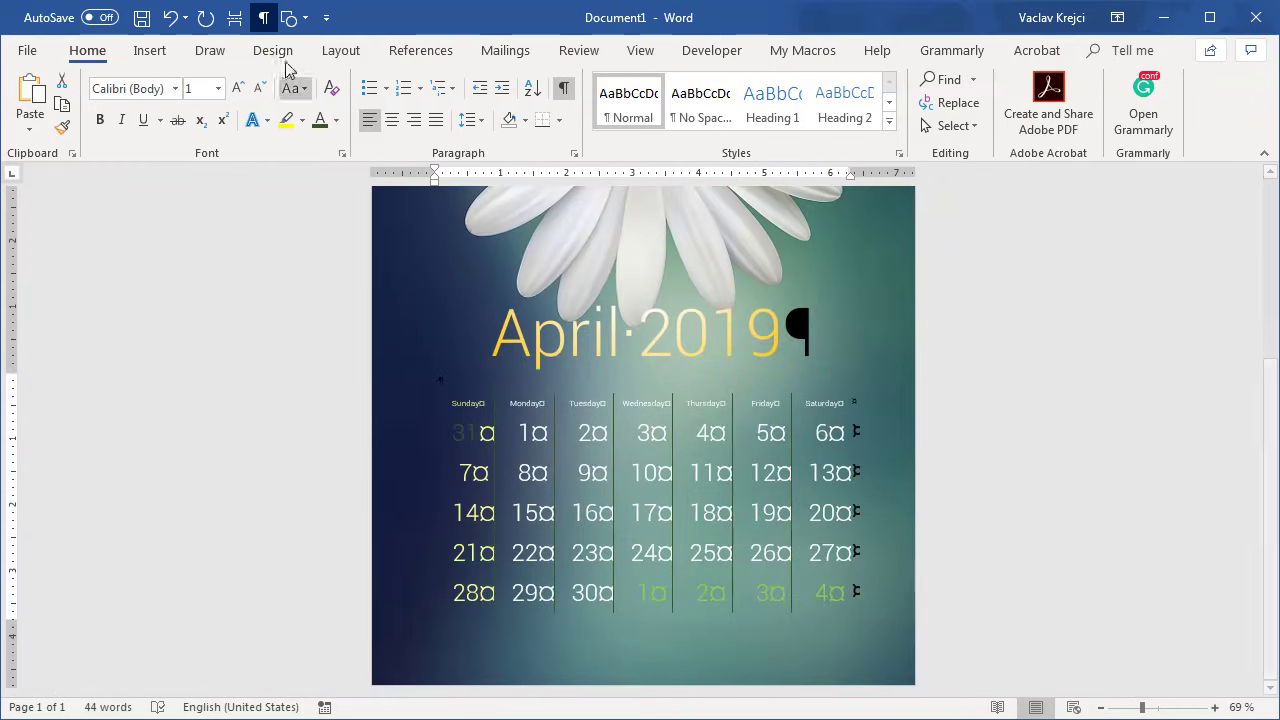
click(264, 18)
scroll(855, 420, up, 5)
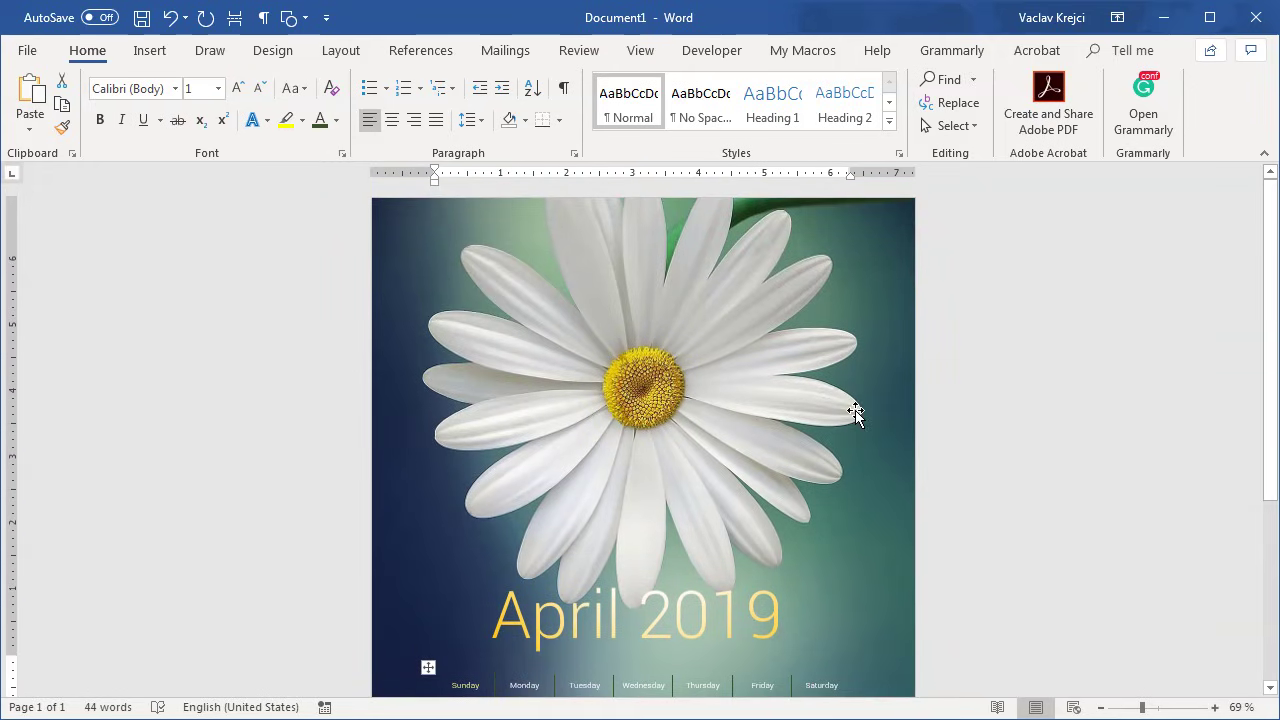
scroll(875, 410, down, 4)
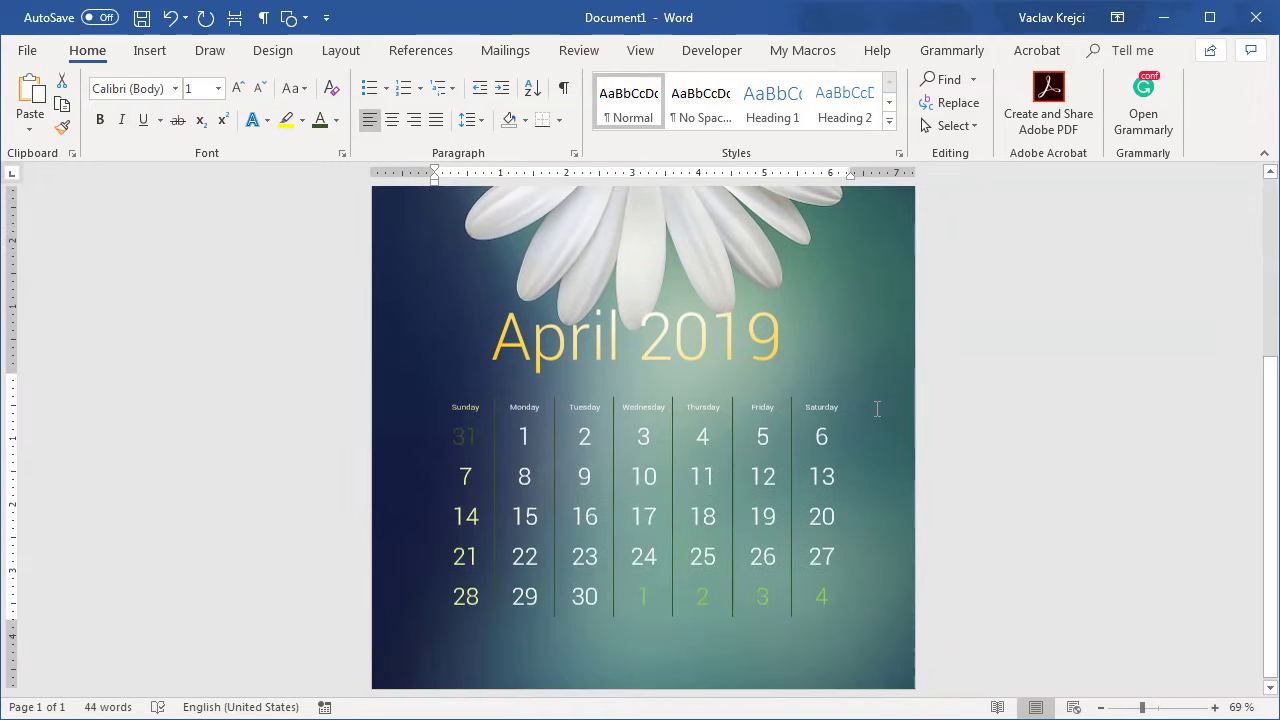
scroll(874, 410, up, 4)
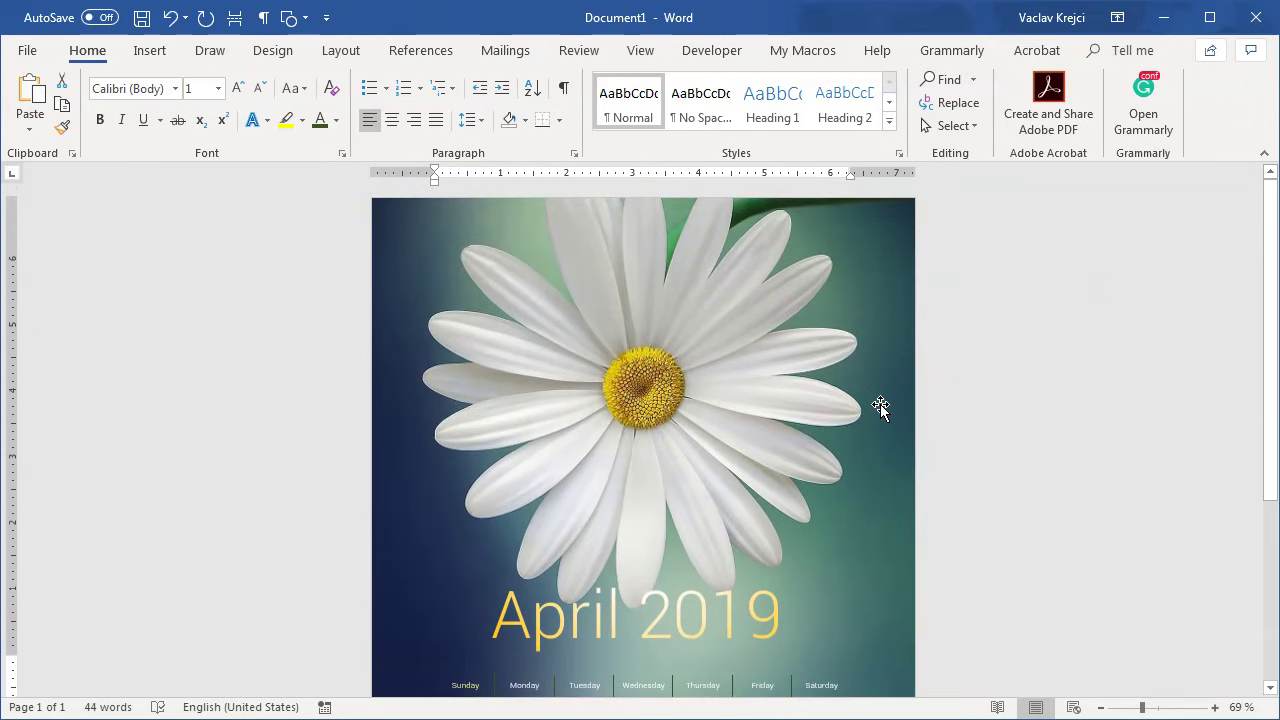
click(290, 446)
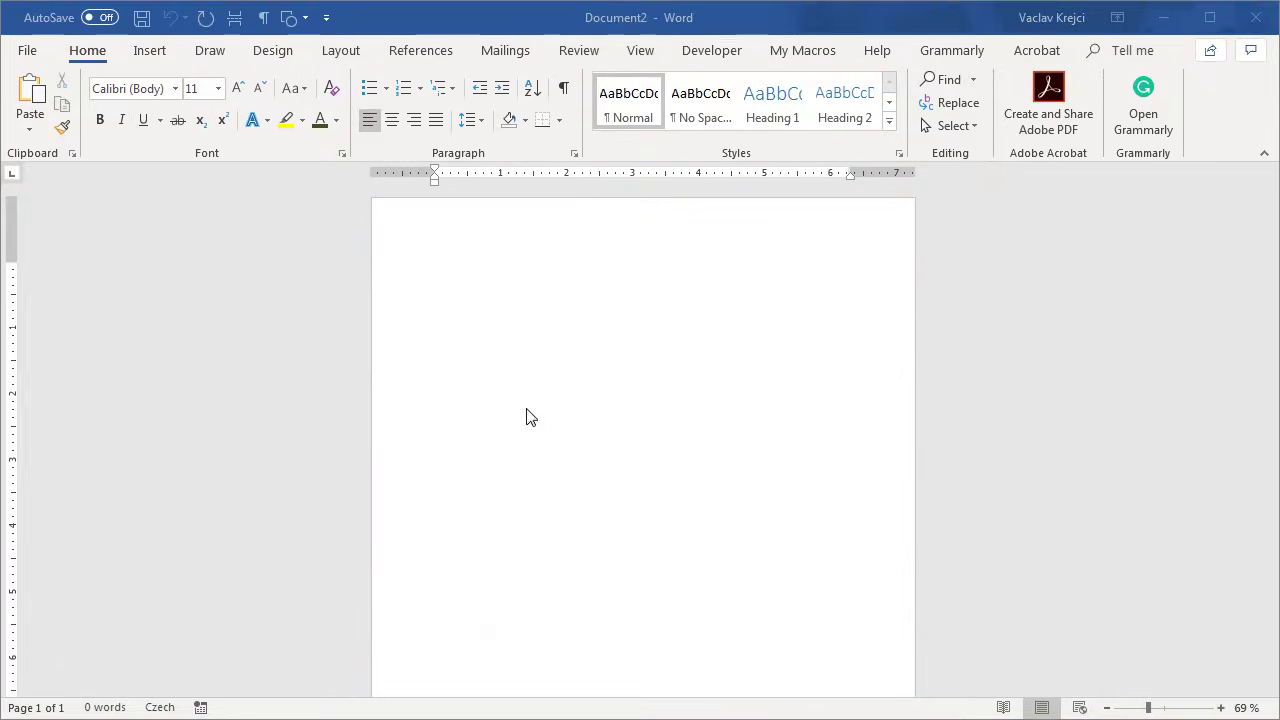
Set the page orientation of the blank Document2 to landscape
click(555, 401)
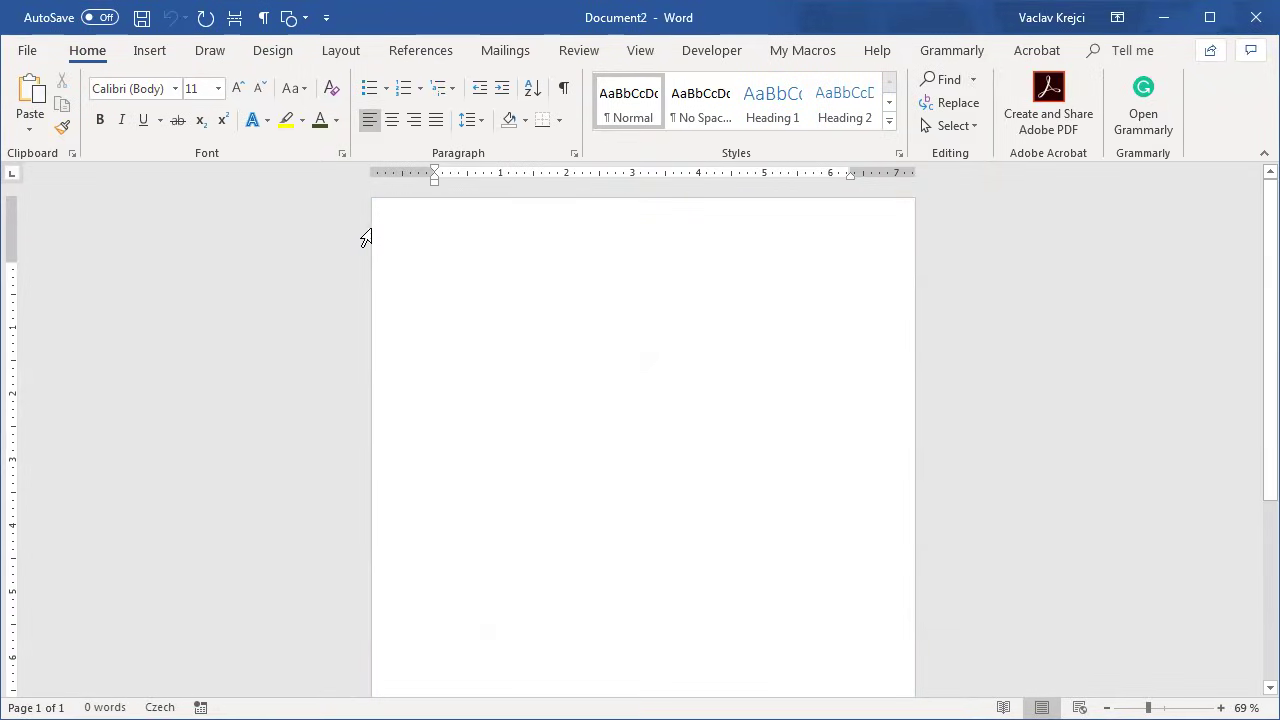
click(339, 51)
click(89, 113)
click(134, 212)
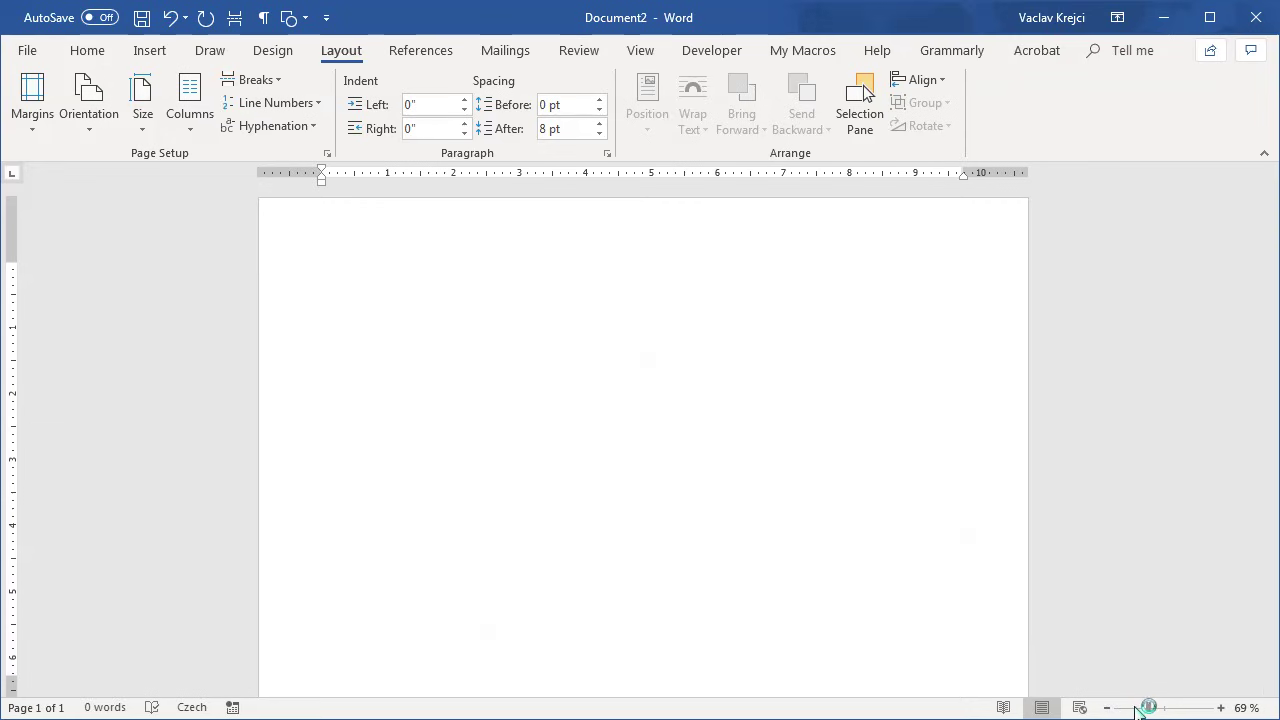
click(1137, 707)
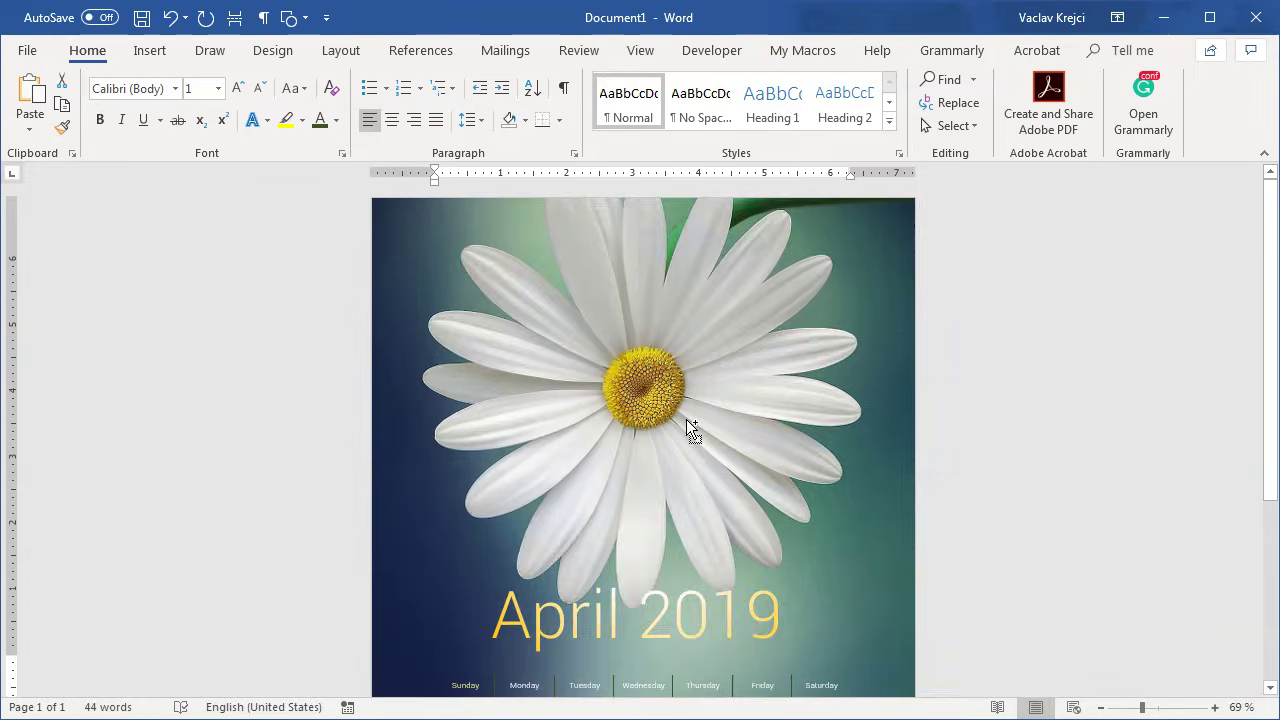
Copy the whole calendar from Document1 into Document2 and set the page orientation to landscape
key(ctrl+a)
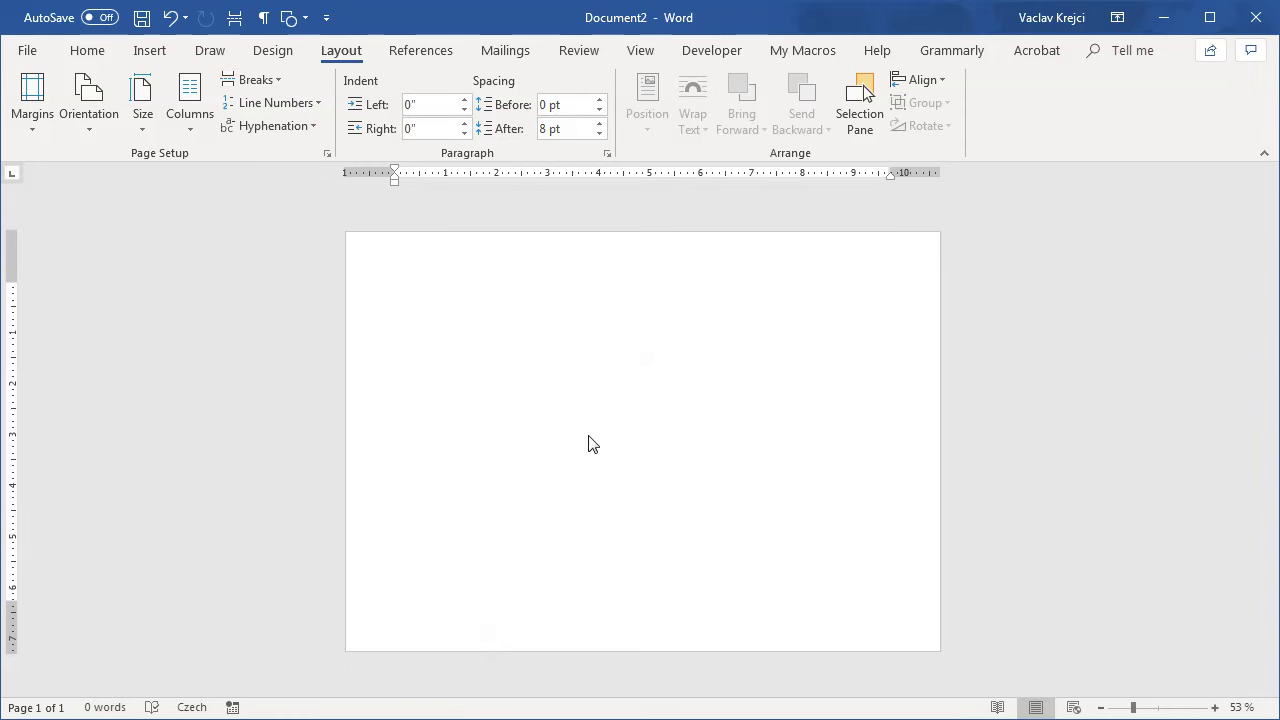
key(ctrl+v)
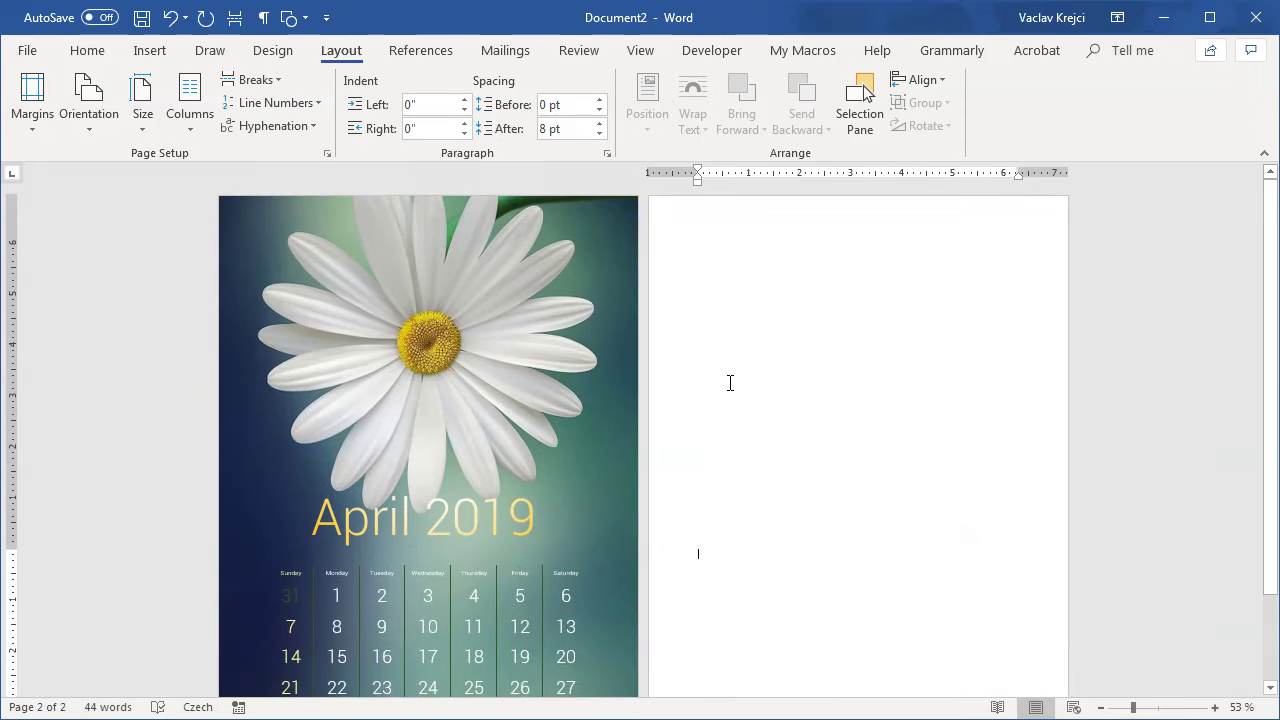
click(89, 105)
click(113, 216)
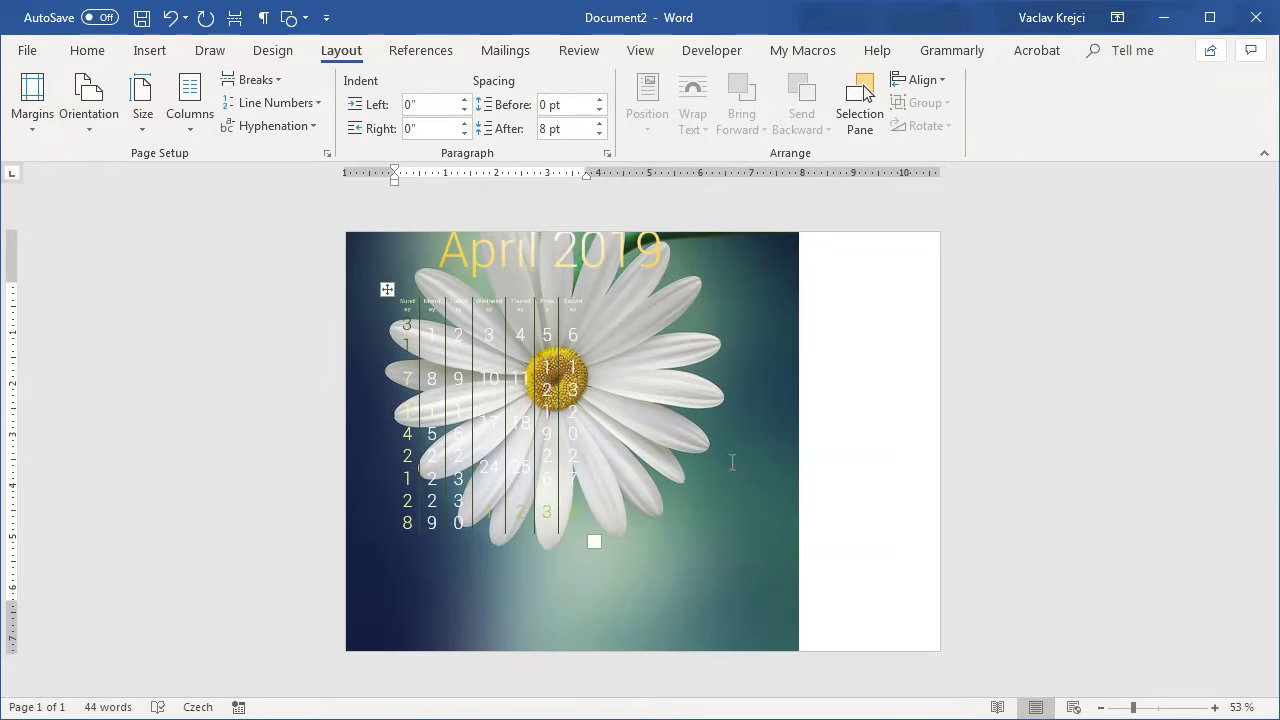
Delete the daisy photo from the landscape page and set the page color to a dark grey theme color
click(768, 557)
key(Delete)
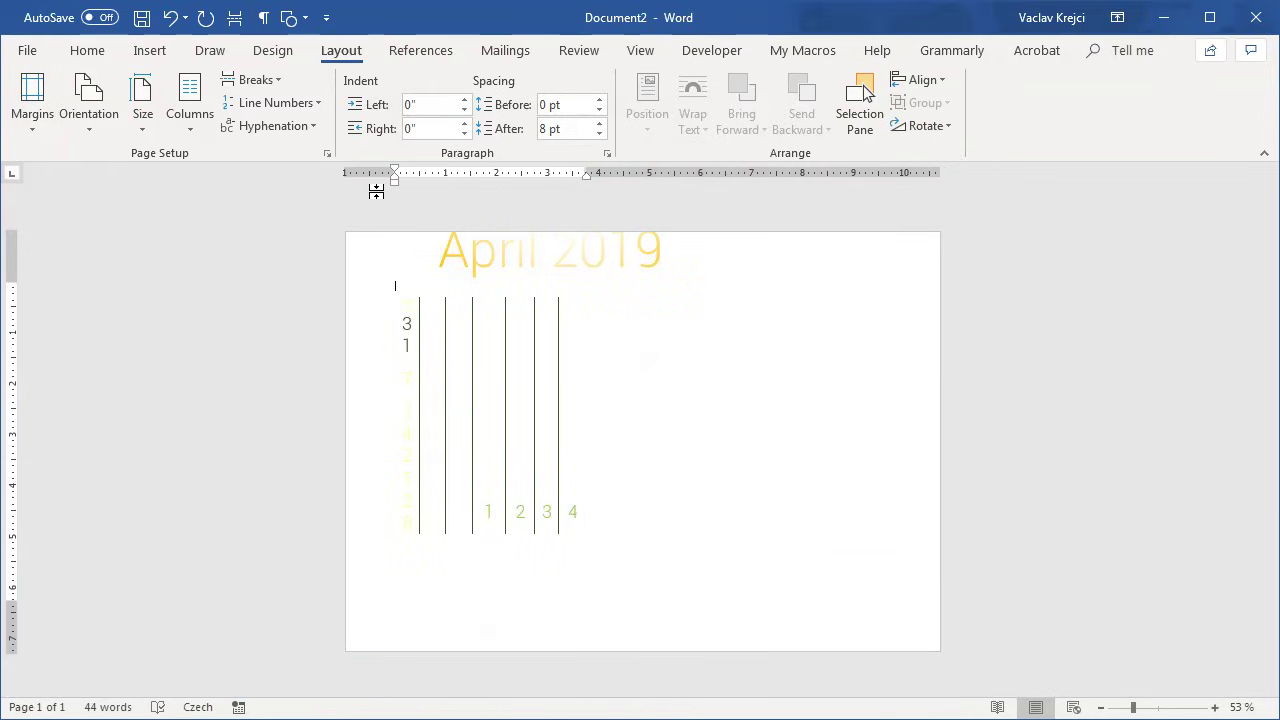
click(272, 51)
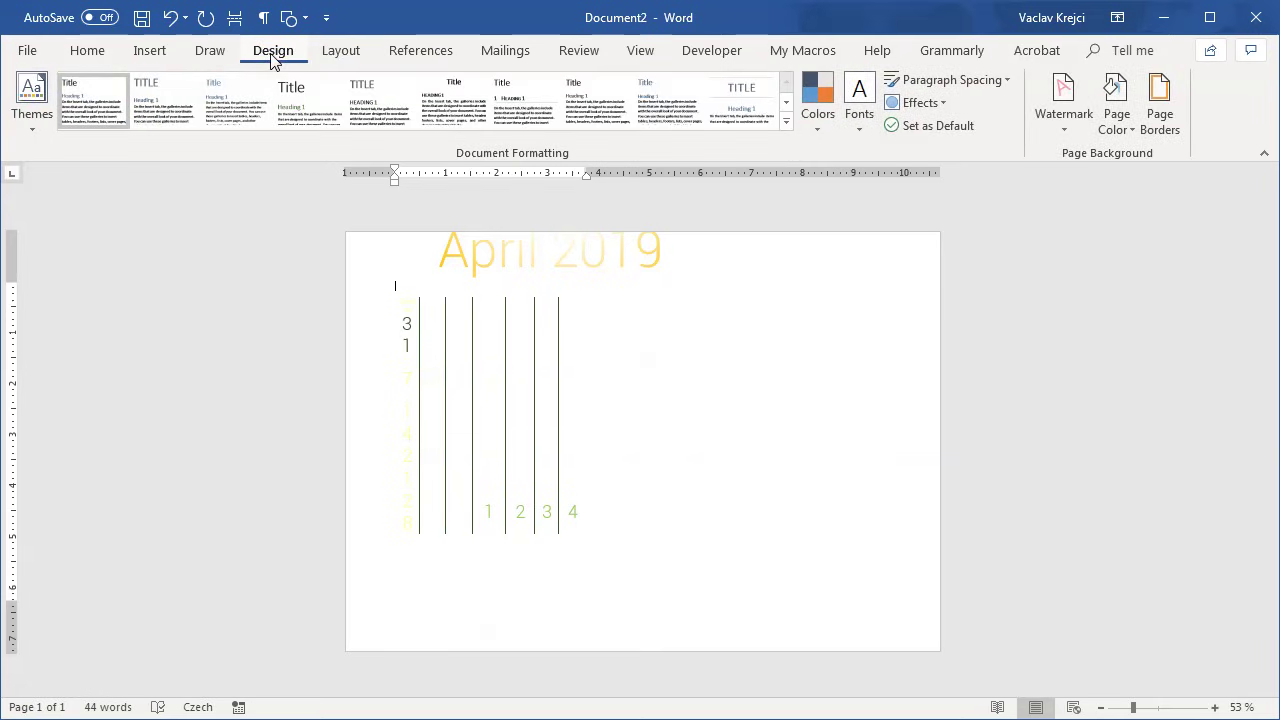
click(1118, 118)
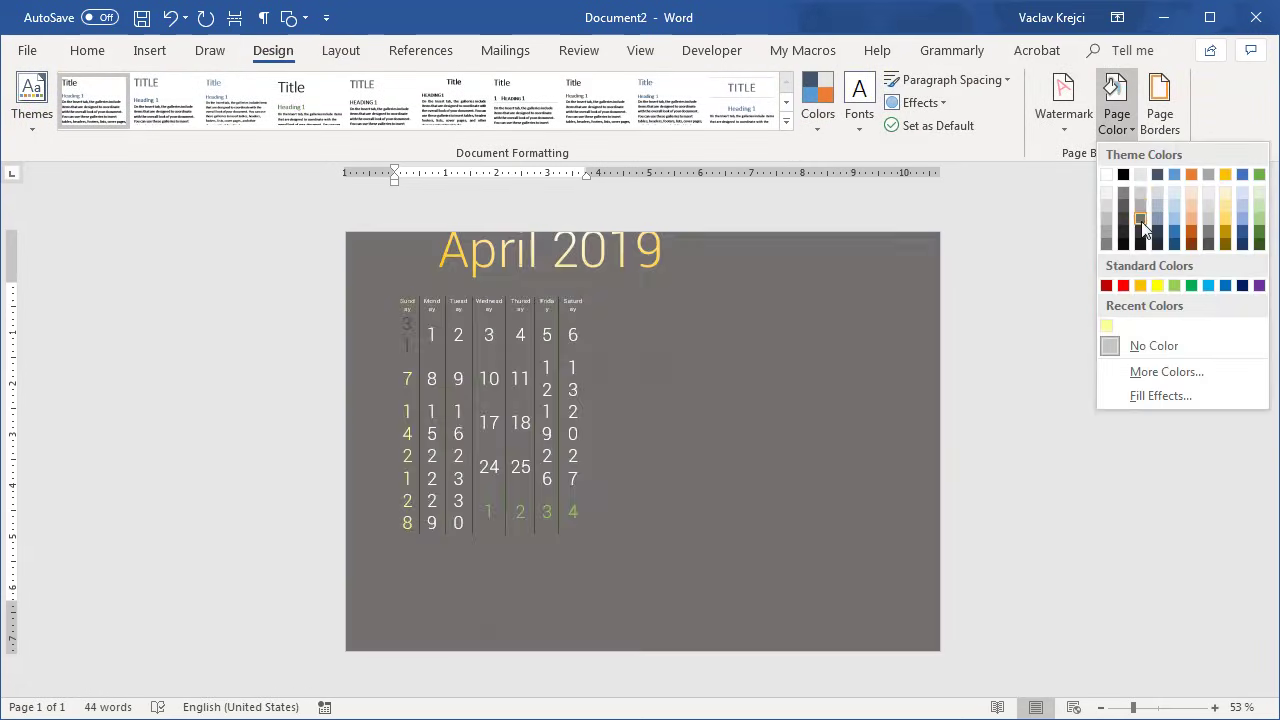
click(1141, 212)
Turn on the table gridlines for the calendar table in Document2
click(543, 376)
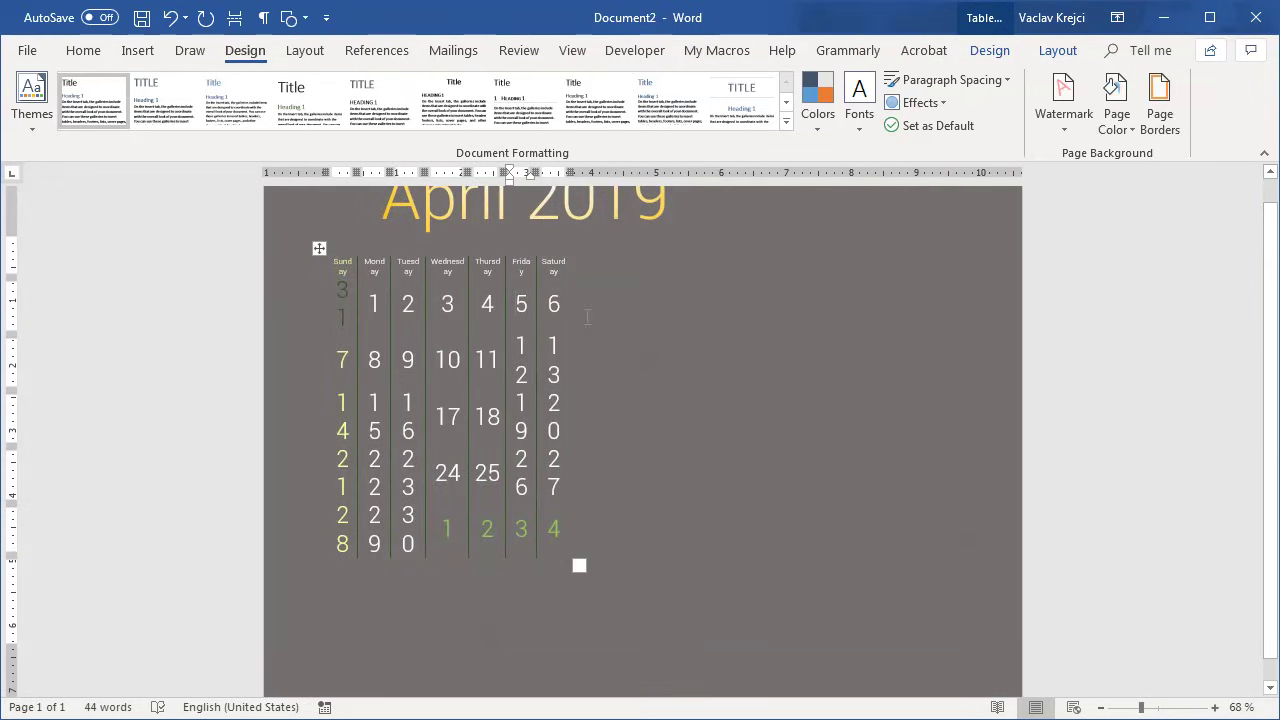
click(989, 50)
click(1057, 50)
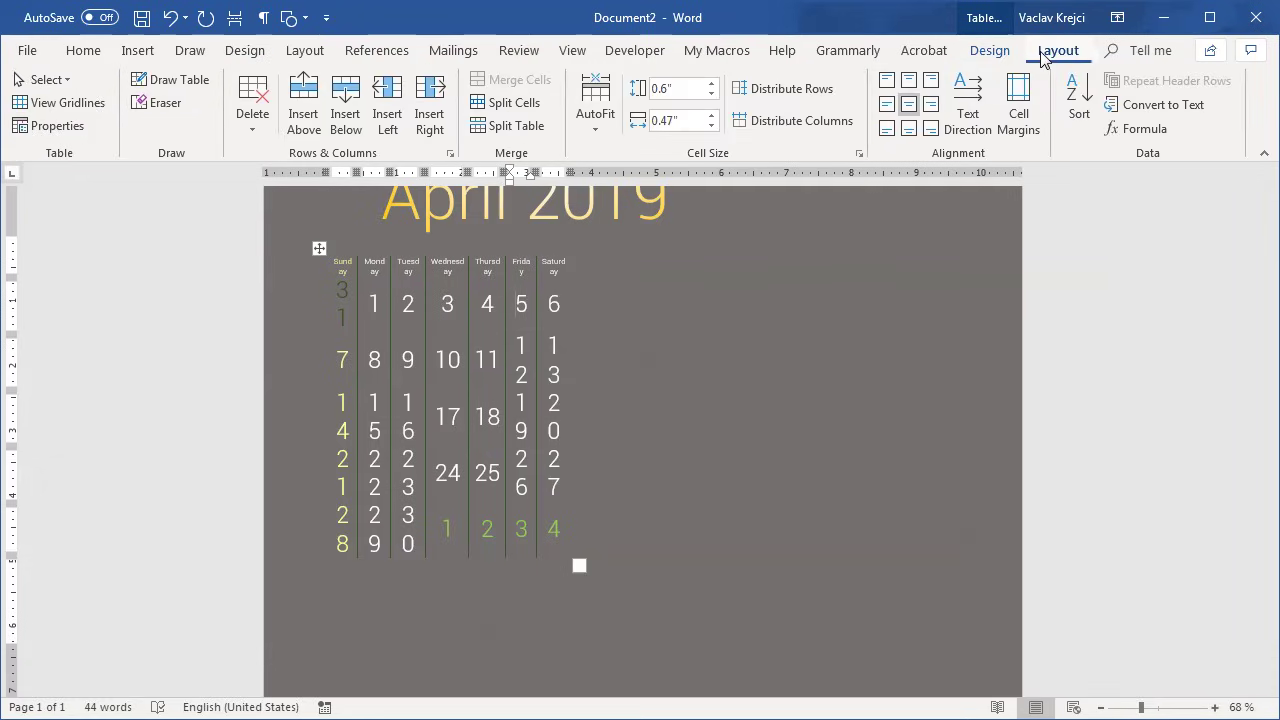
click(66, 102)
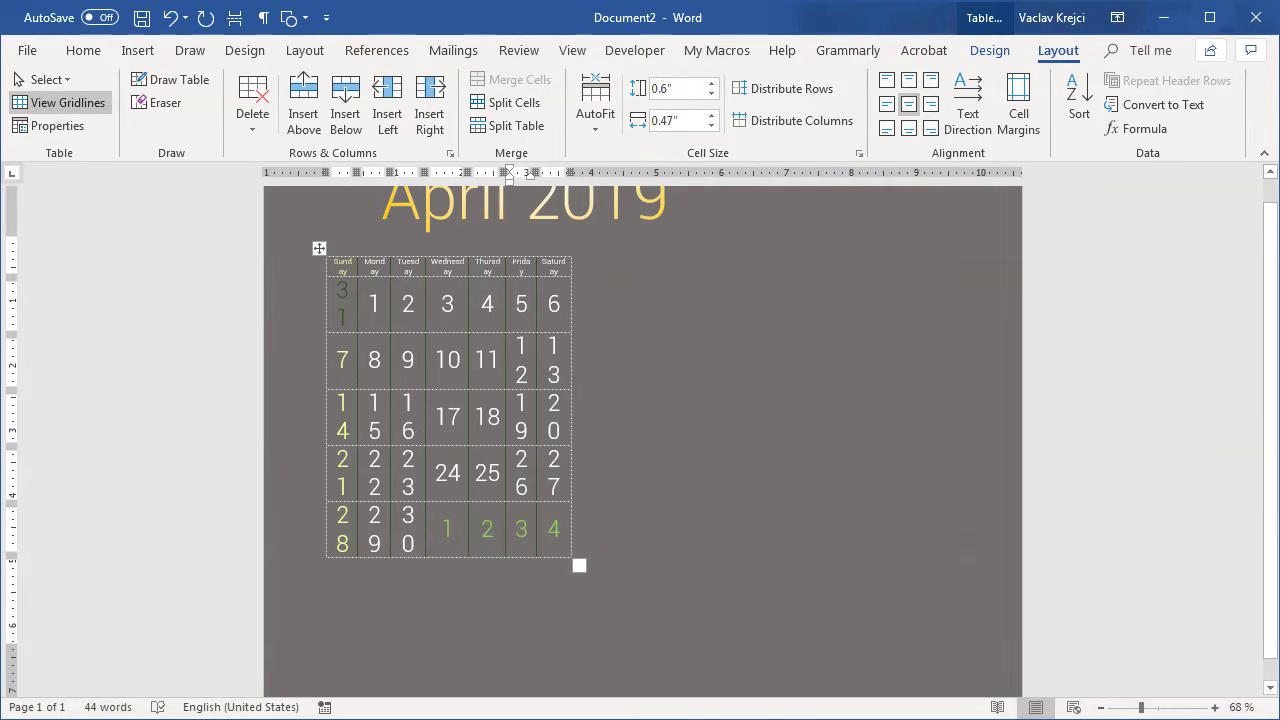
Widen the Saturday column so the dates fit on one line and distribute all the table's columns evenly at about 0.71"
drag(577, 304, 646, 305)
click(319, 248)
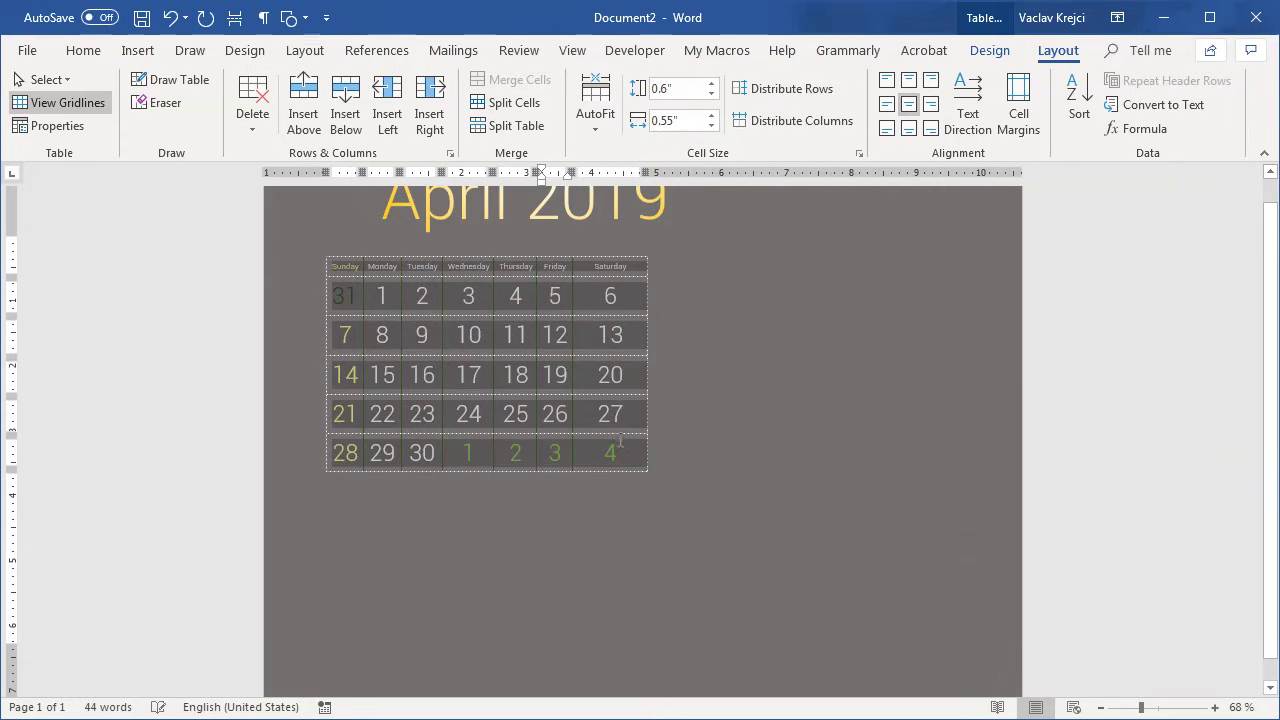
click(790, 120)
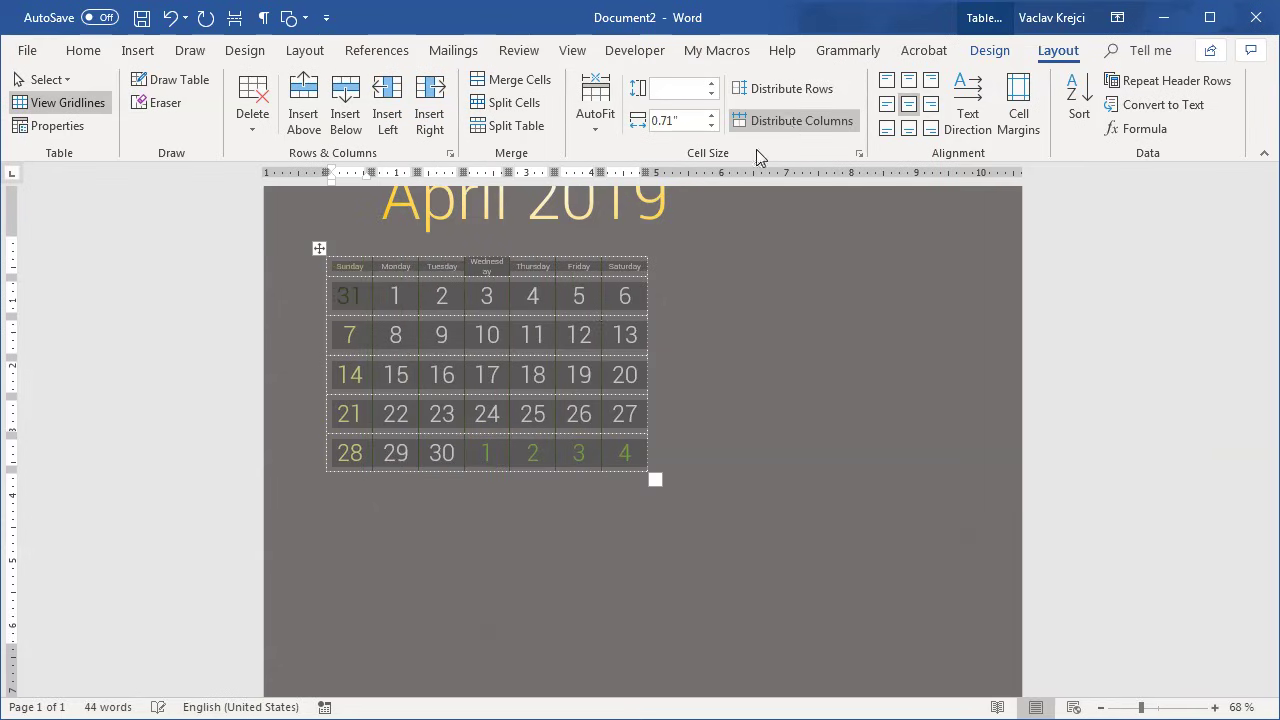
key(Left)
Increase the page's top margin and narrow the April 2019 text box to the table's width, placing it just above the table
drag(14, 243, 15, 306)
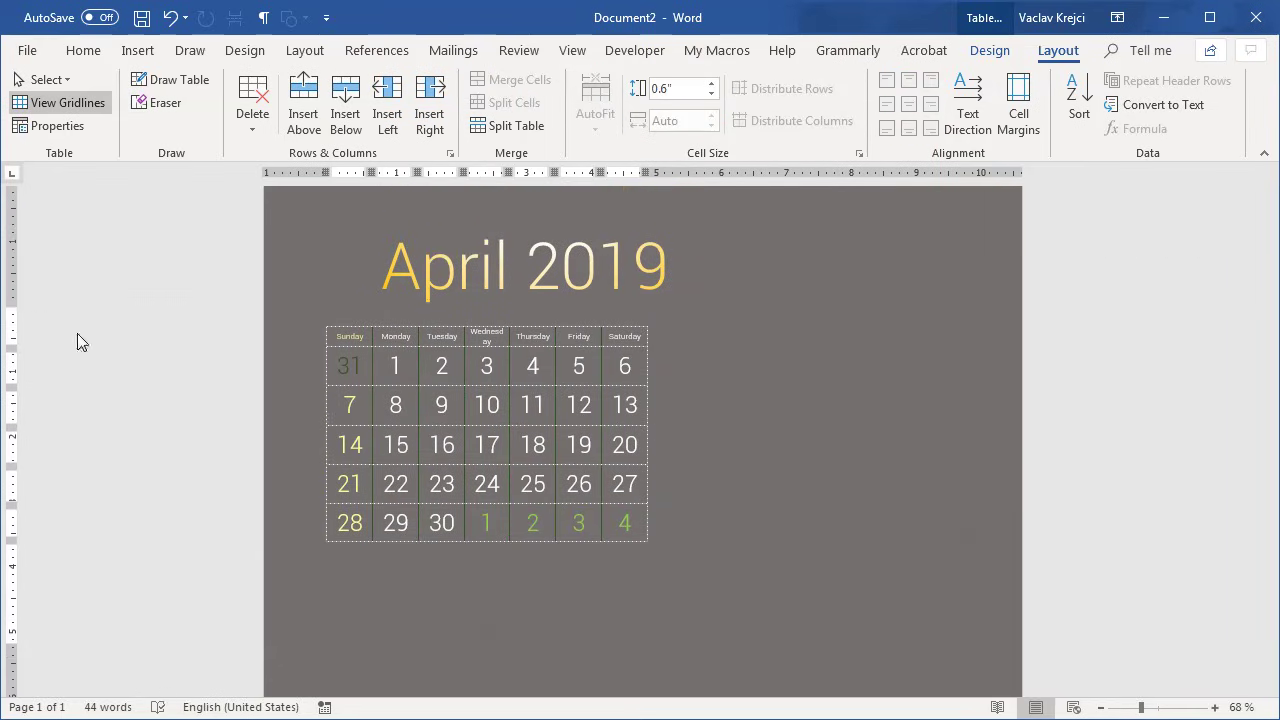
click(517, 250)
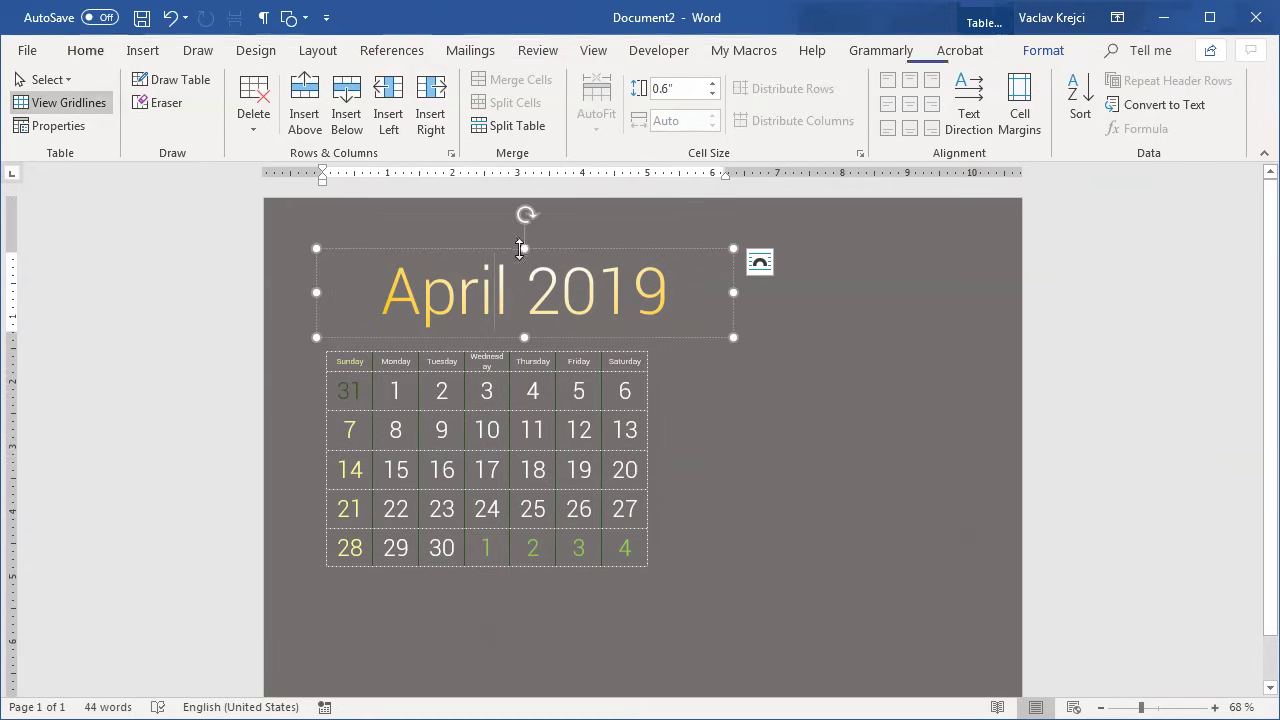
click(369, 119)
click(391, 119)
drag(733, 292, 647, 292)
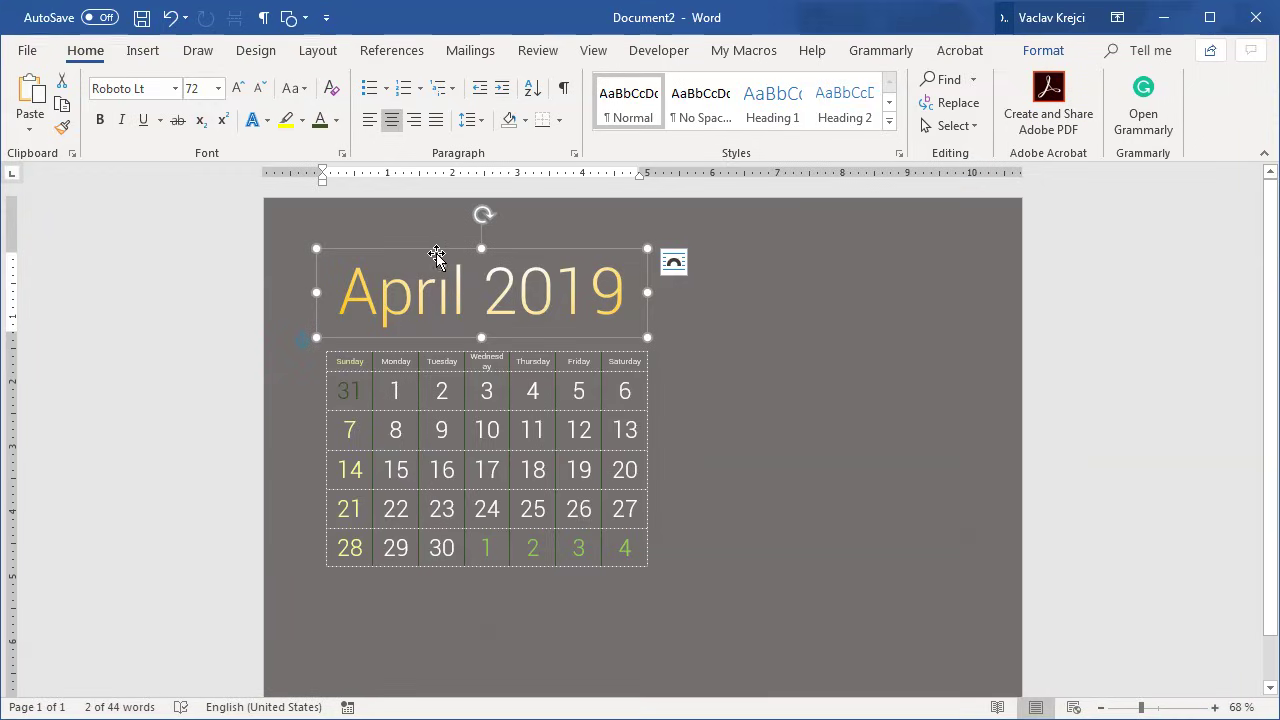
drag(580, 250, 587, 259)
Increase the top margin further so the title and date table sit lower on the page
click(357, 606)
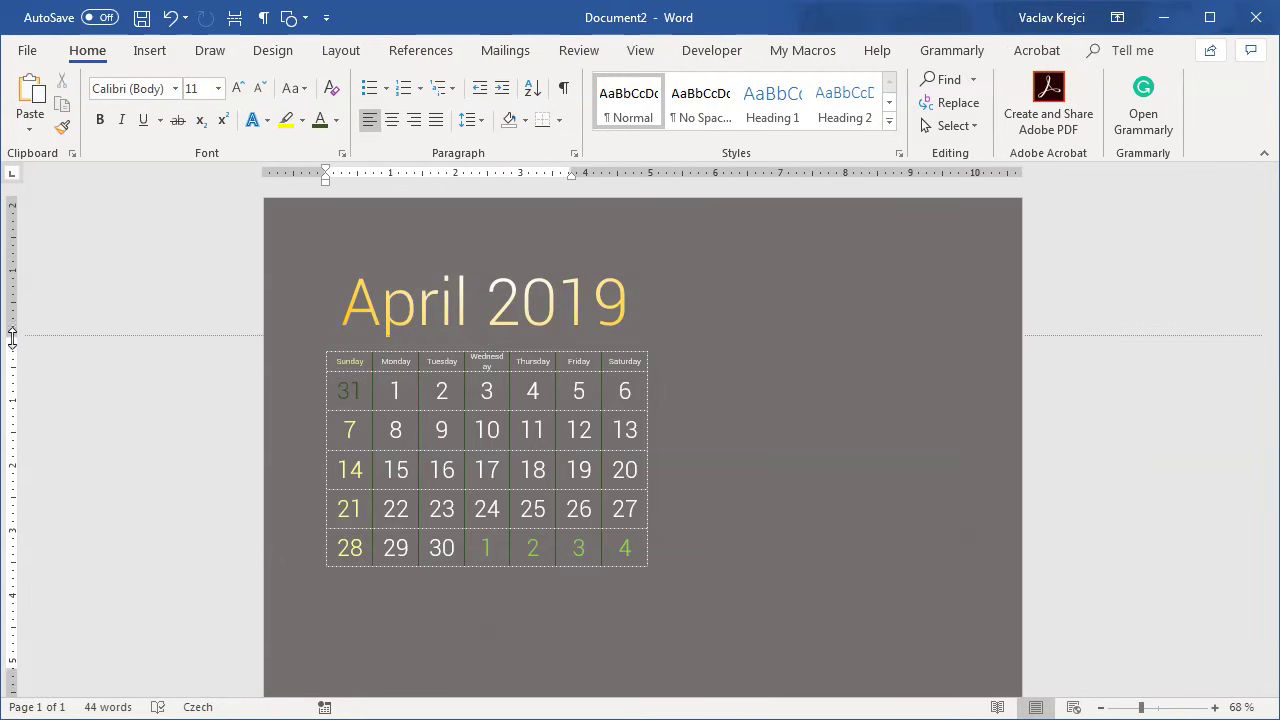
scroll(450, 460, up, 1)
scroll(500, 494, down, 2)
scroll(540, 497, up, 2)
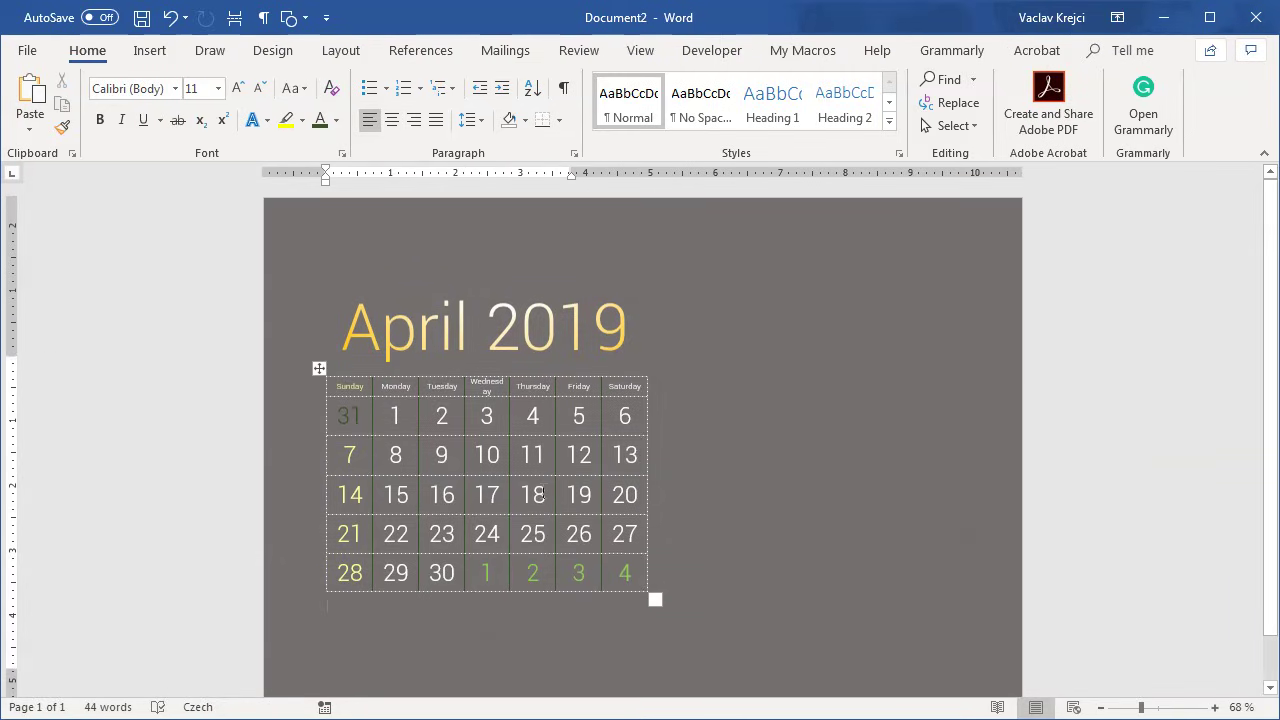
Switch to the browser and copy the Tree Summer Beautiful photo from its Pixabay page
key(alt+Tab)
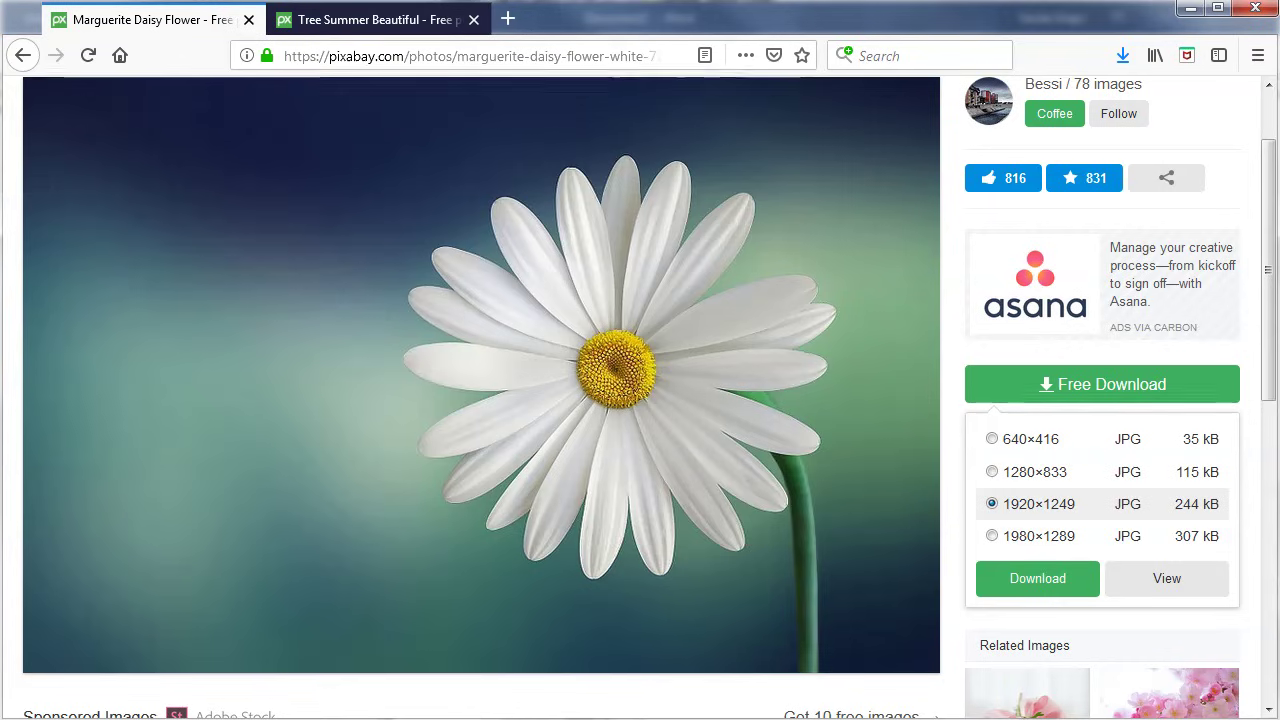
click(360, 22)
scroll(594, 357, down, 3)
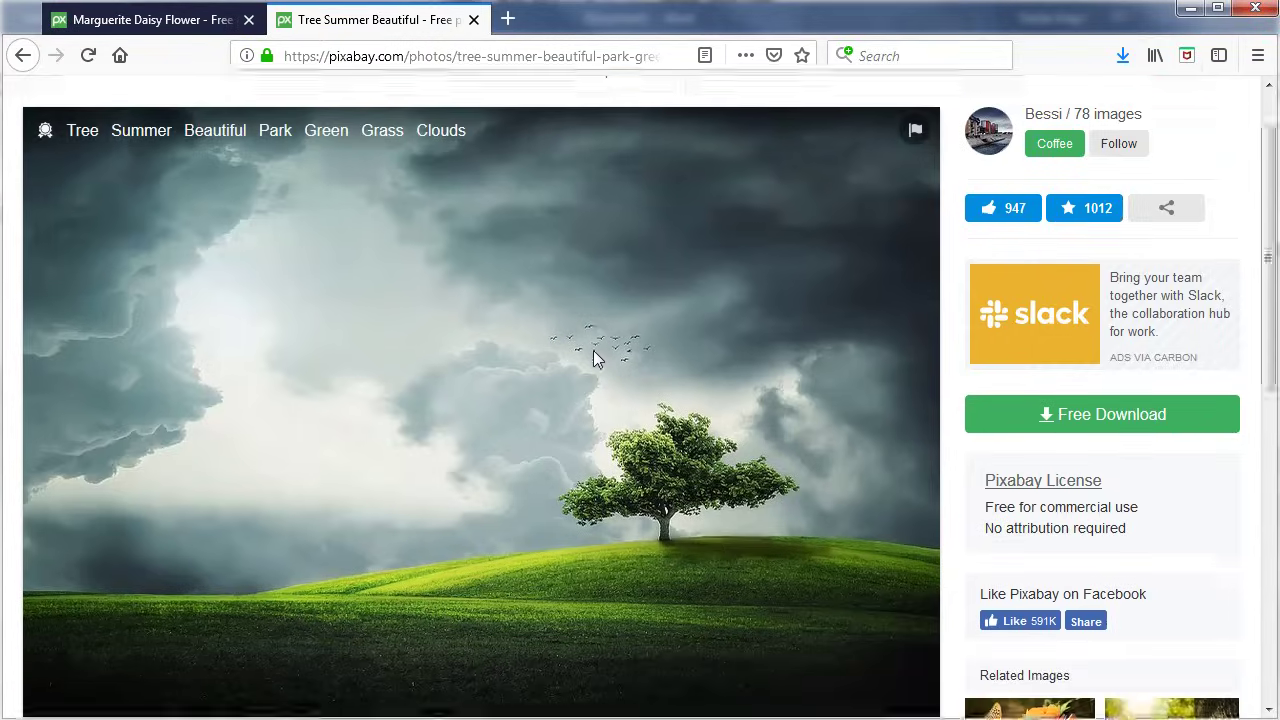
scroll(597, 358, up, 1)
scroll(597, 358, up, 2)
right_click(521, 295)
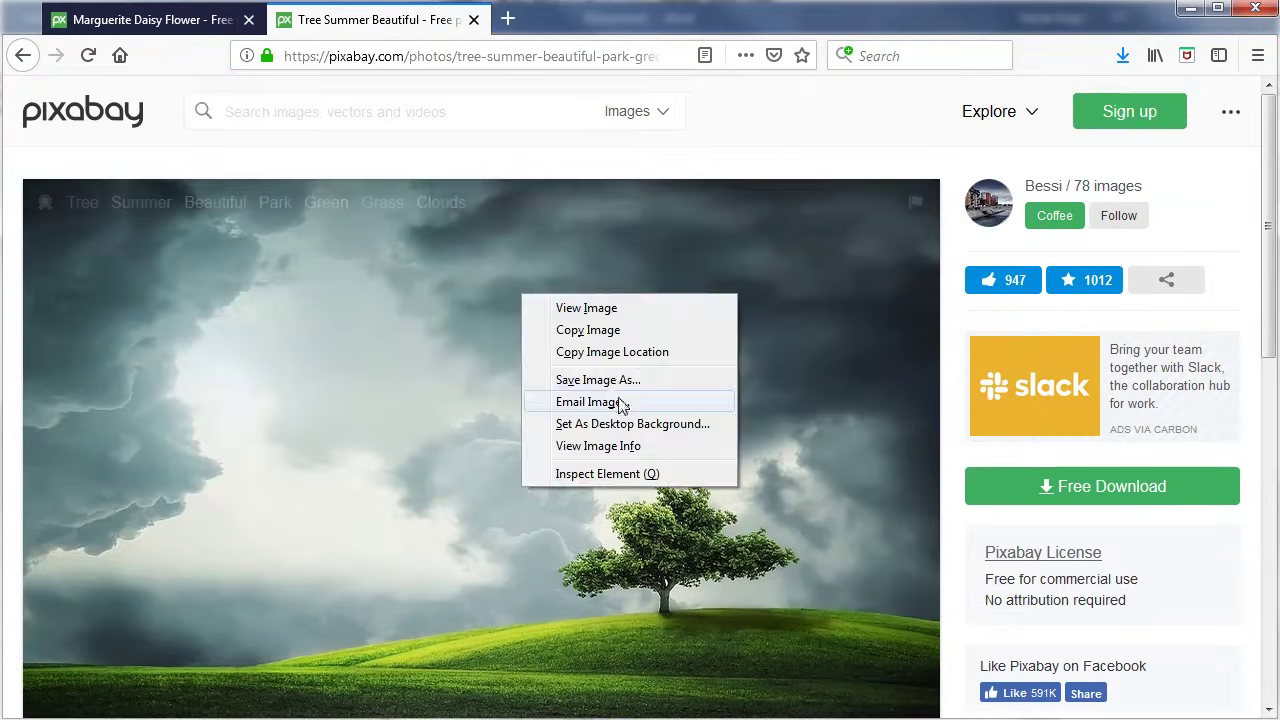
click(614, 339)
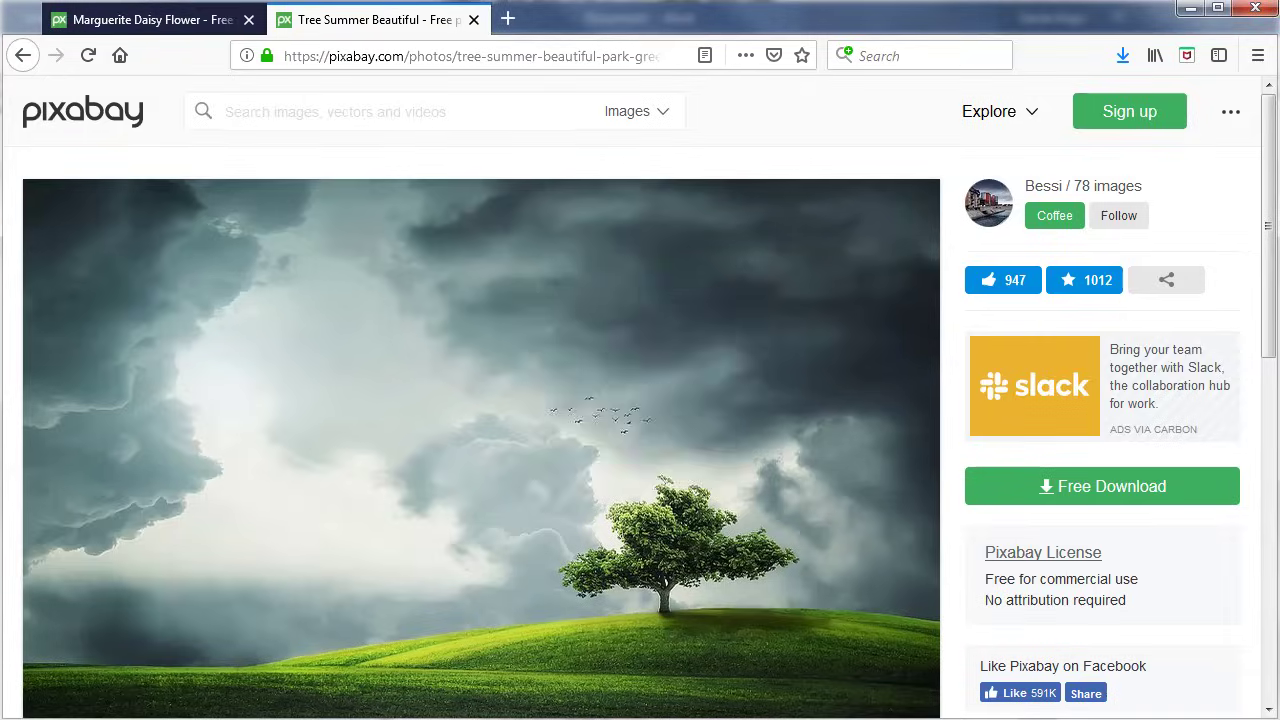
Switch back to Document2, paste the tree photo below the calendar table and set its text wrapping to Behind Text
key(alt+Tab)
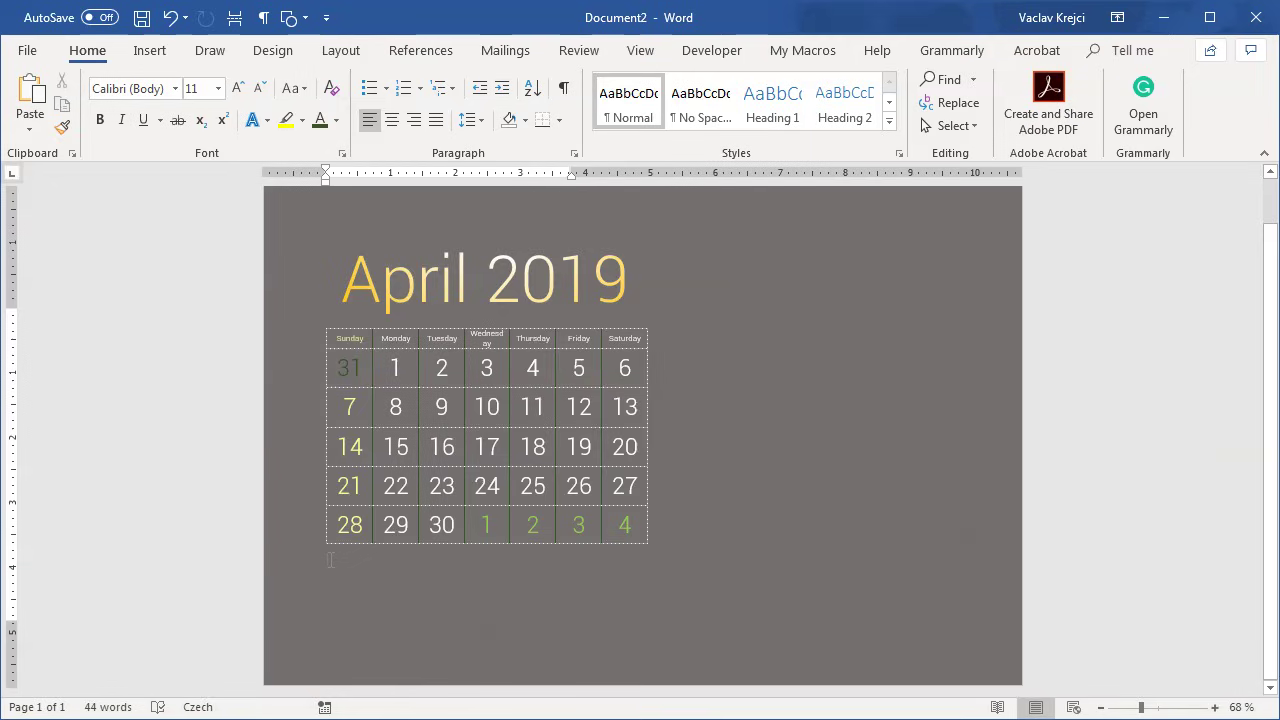
key(ctrl+v)
click(500, 525)
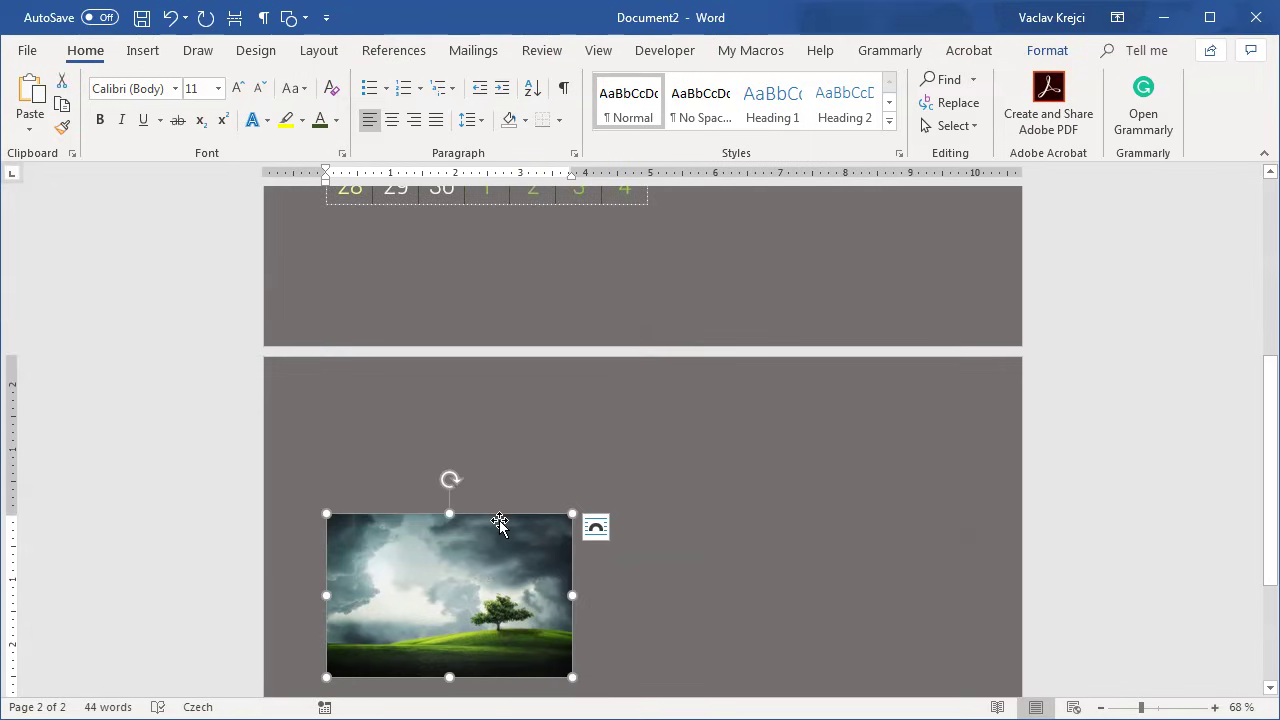
click(600, 528)
click(706, 686)
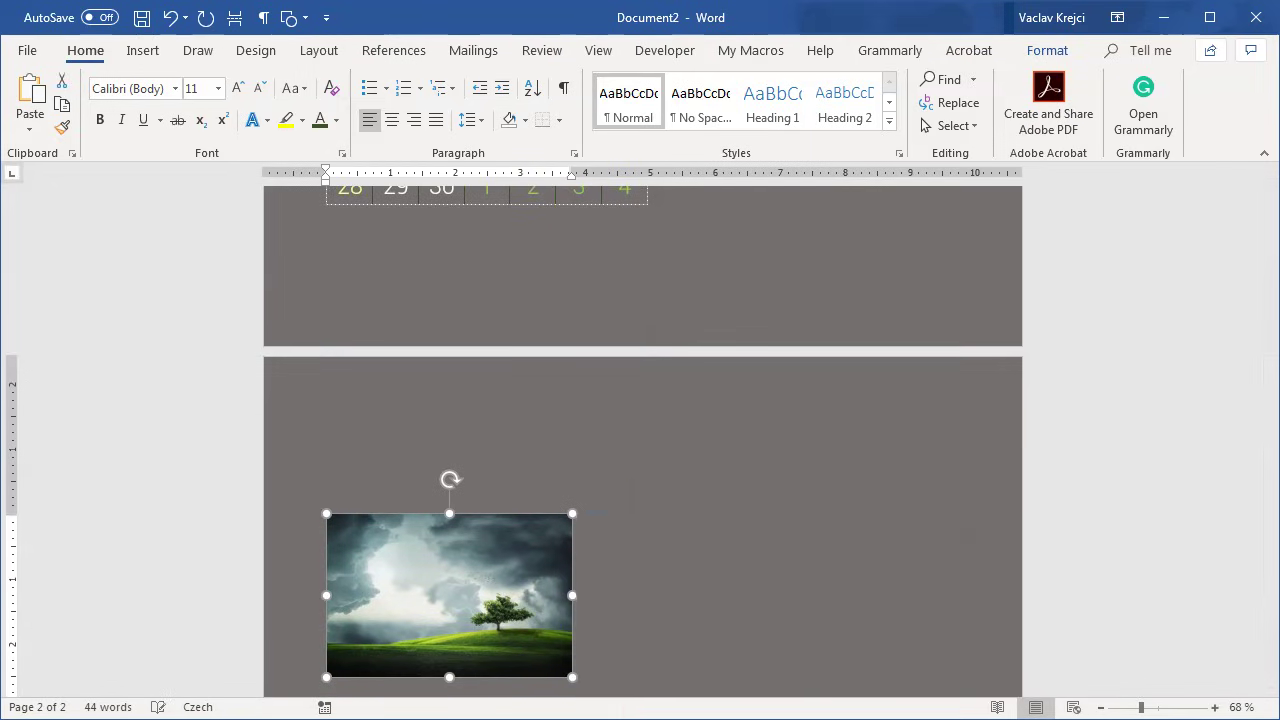
click(600, 528)
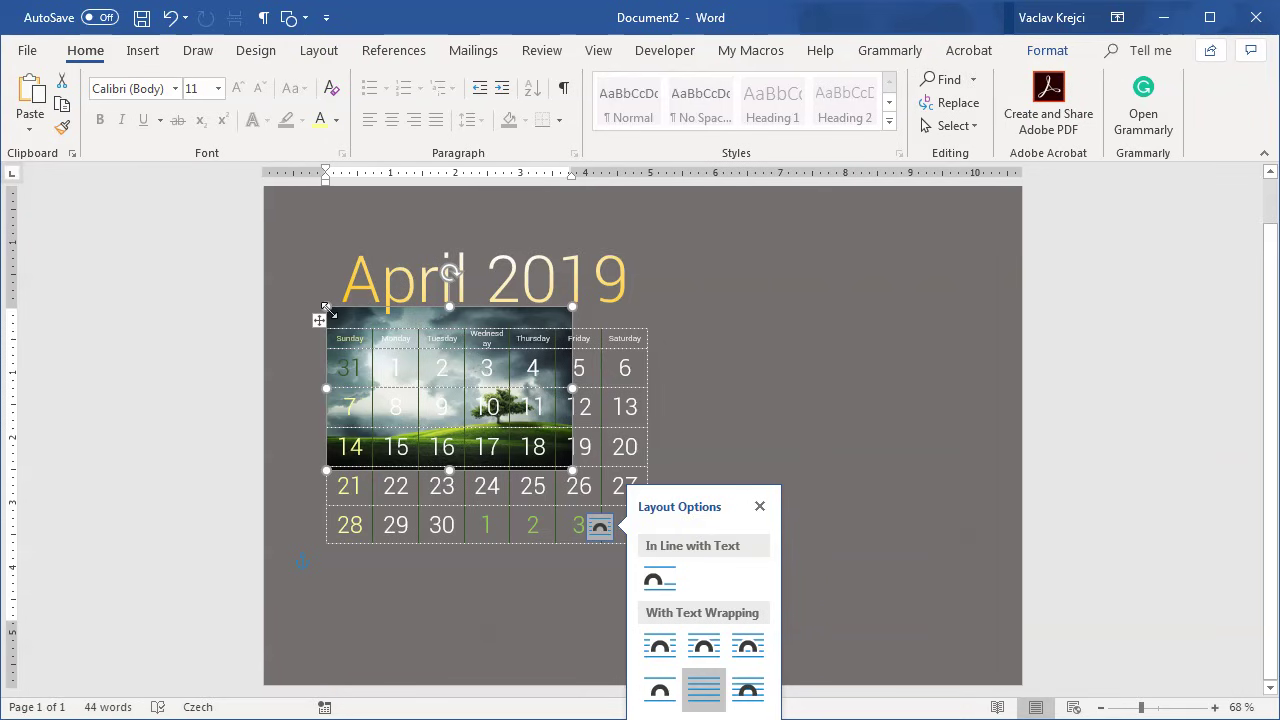
Enlarge and position the tree photo behind the calendar so it covers the whole landscape page
drag(326, 307, 256, 214)
drag(570, 470, 889, 548)
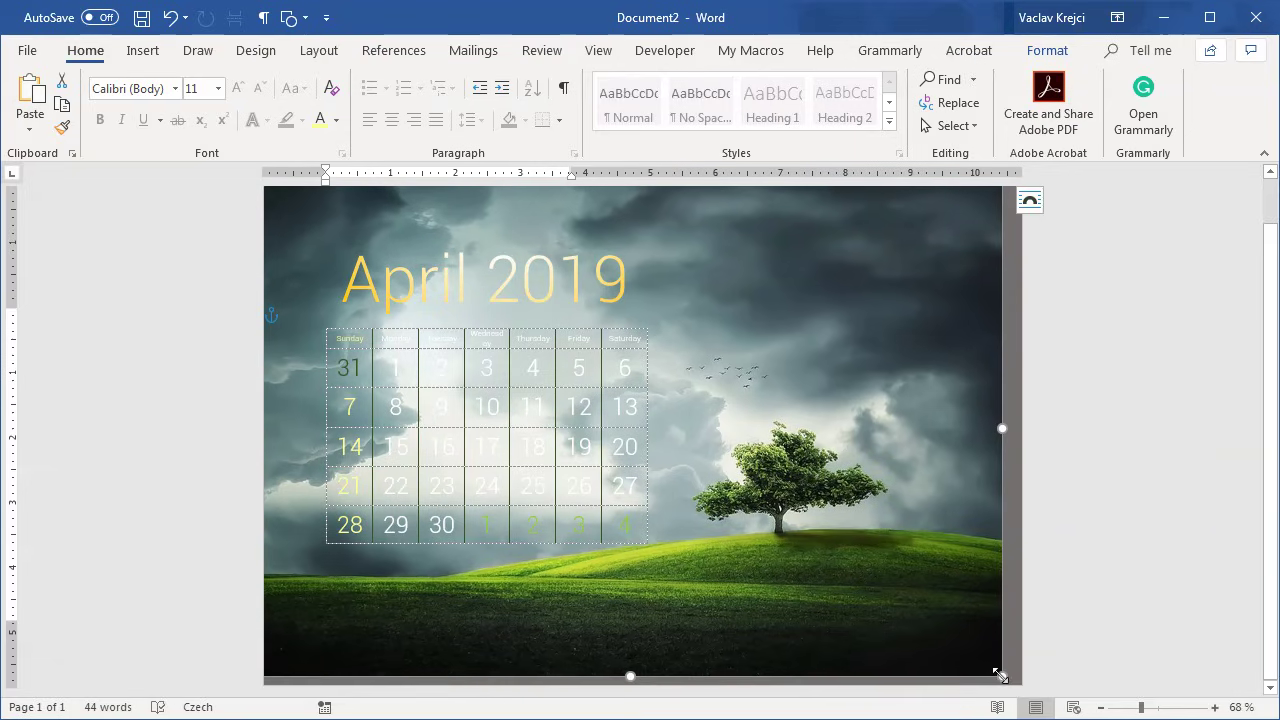
drag(1000, 676, 1043, 694)
drag(877, 554, 854, 523)
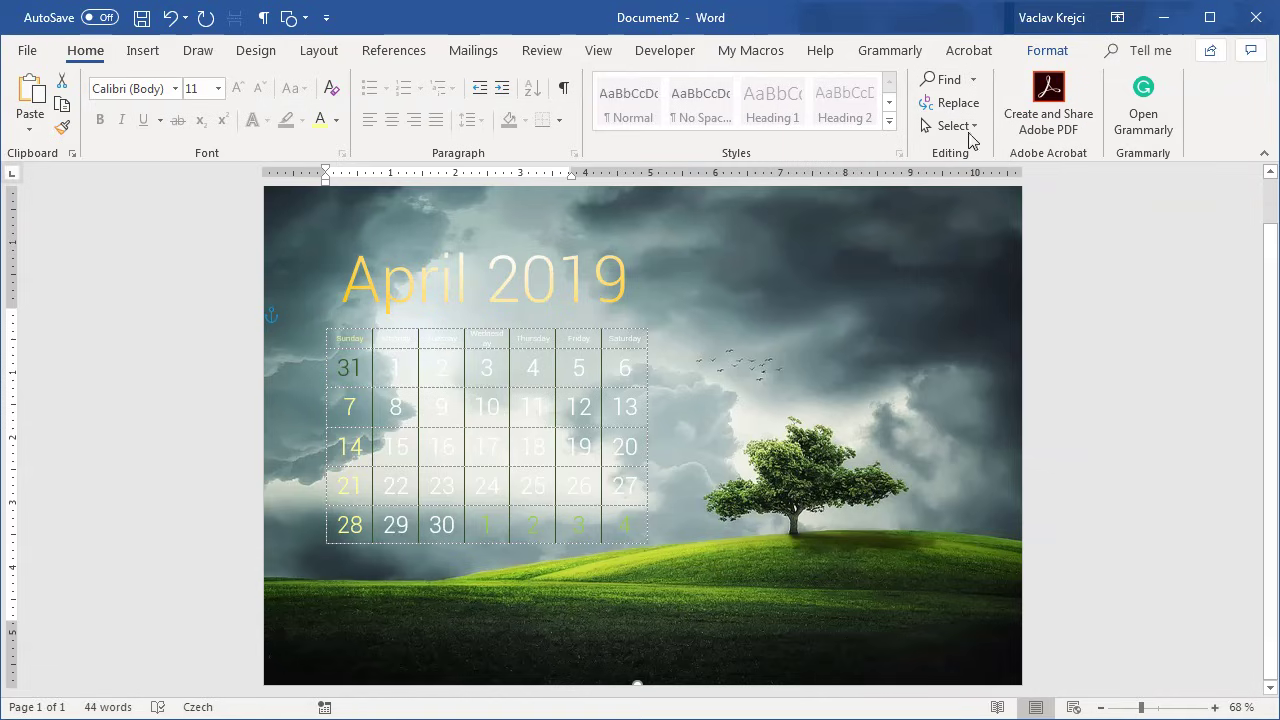
Set the font color of the entire calendar table to the darkest green theme color
drag(357, 336, 630, 530)
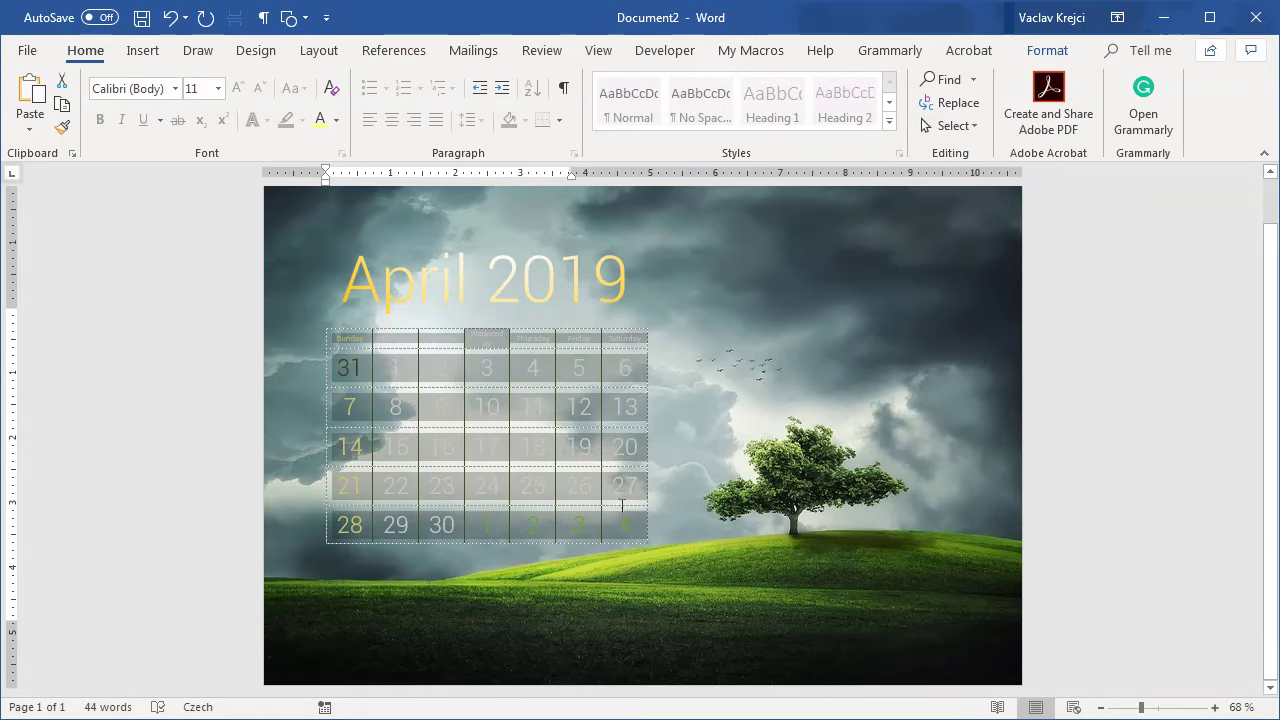
click(337, 121)
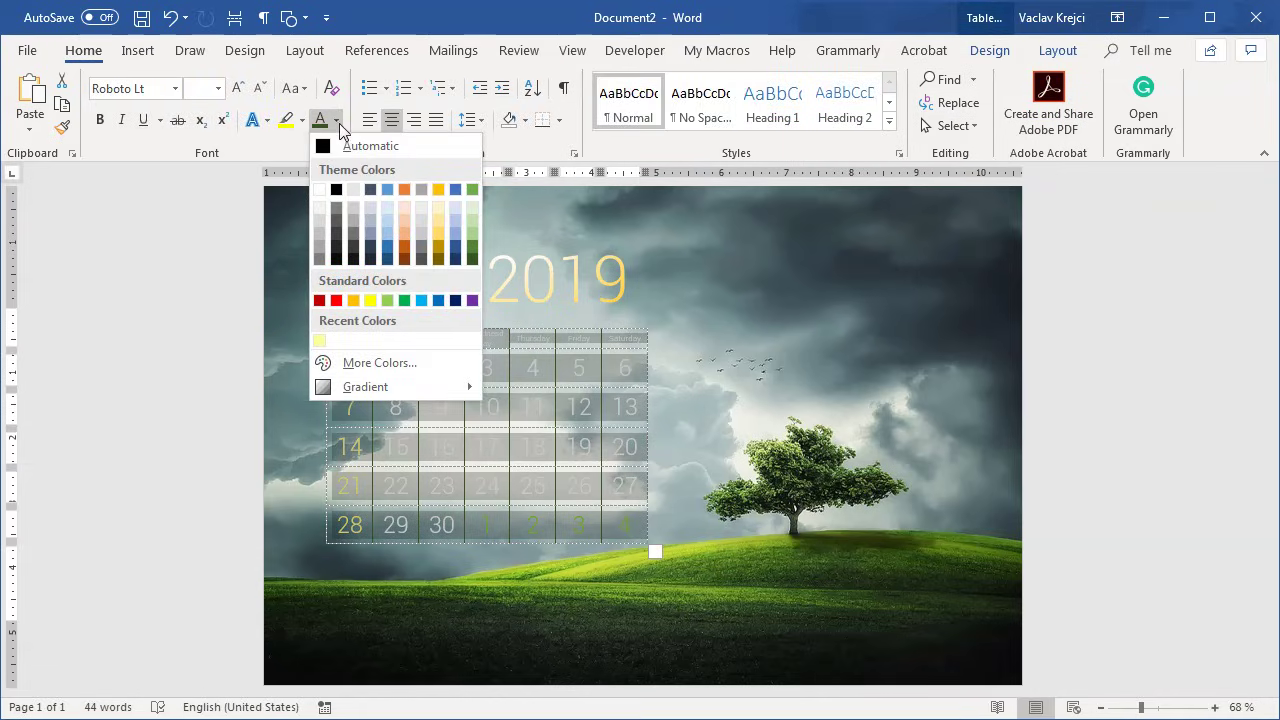
click(472, 259)
click(1153, 707)
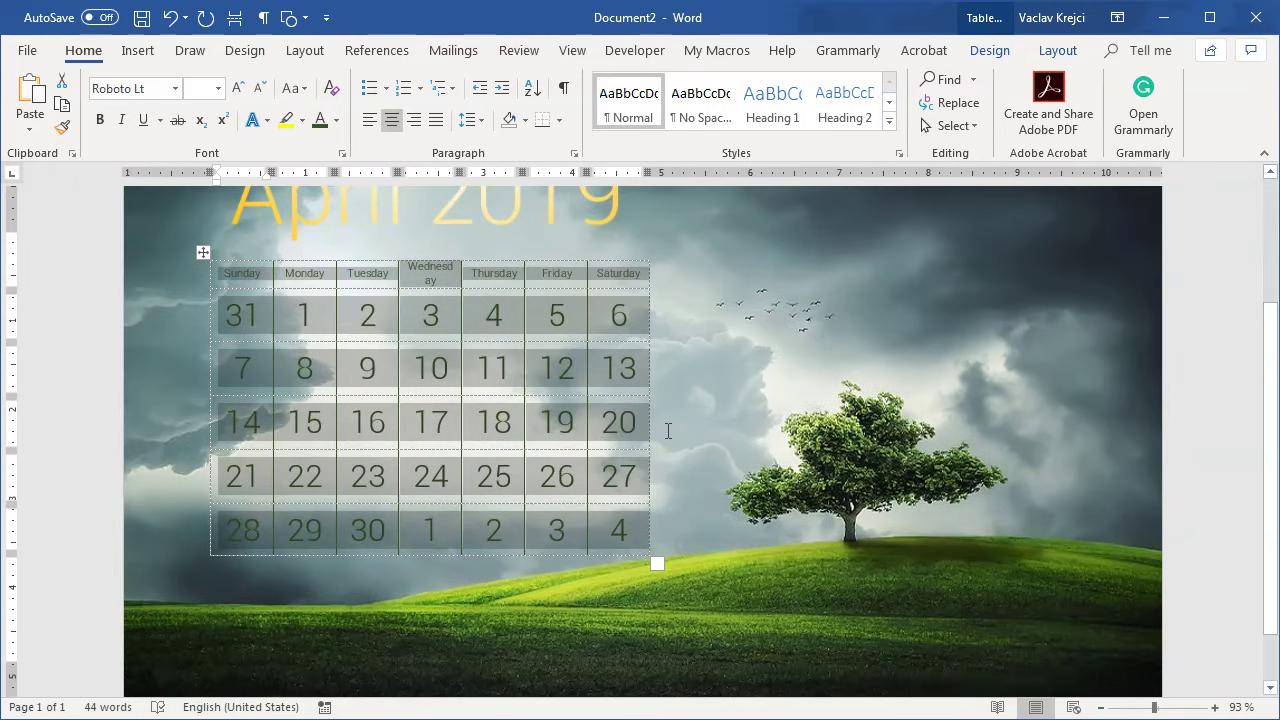
scroll(669, 432, up, 1)
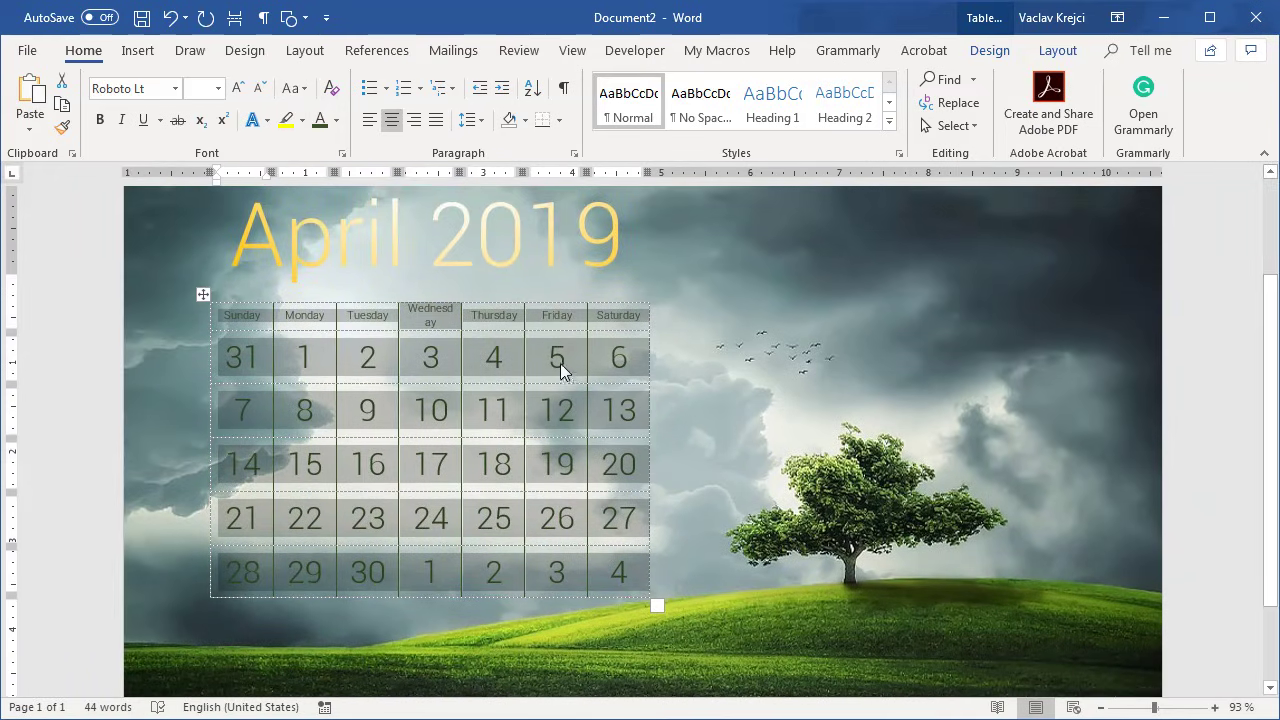
Extend the table's outer Saturday edge and distribute the columns evenly at about 0.74" to give Wednesday more room
click(428, 318)
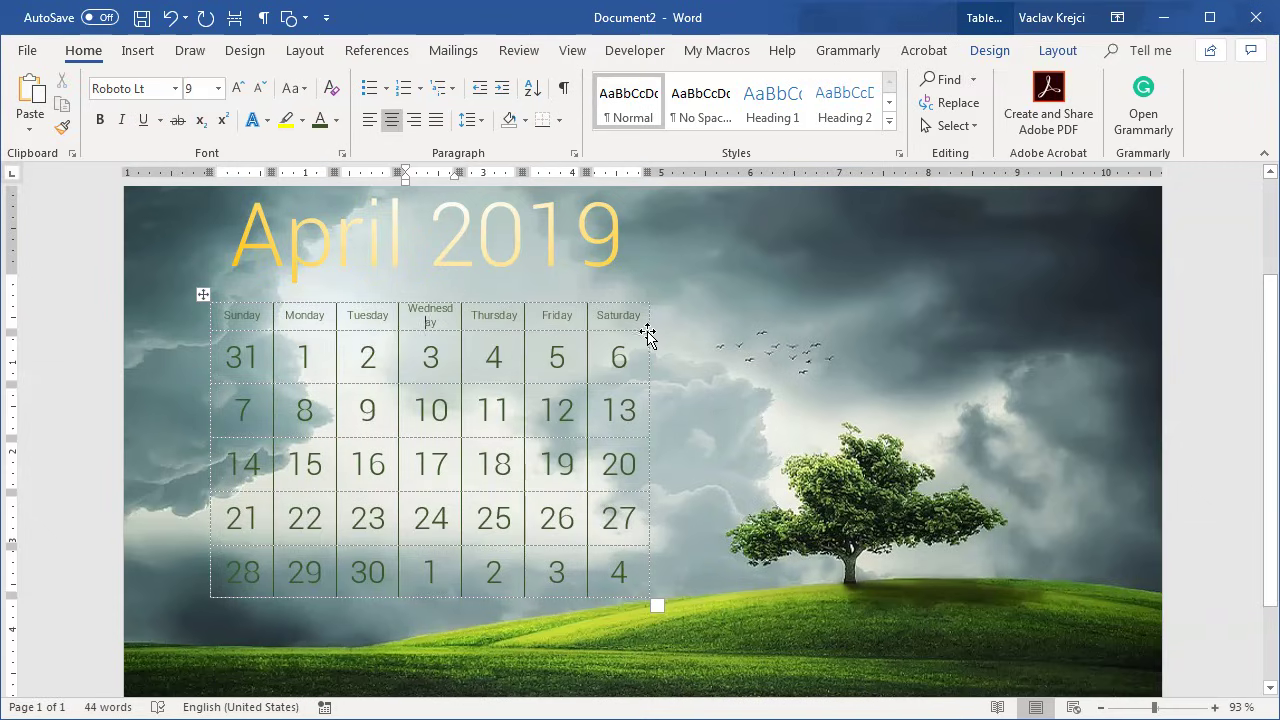
drag(648, 320, 262, 545)
click(1066, 53)
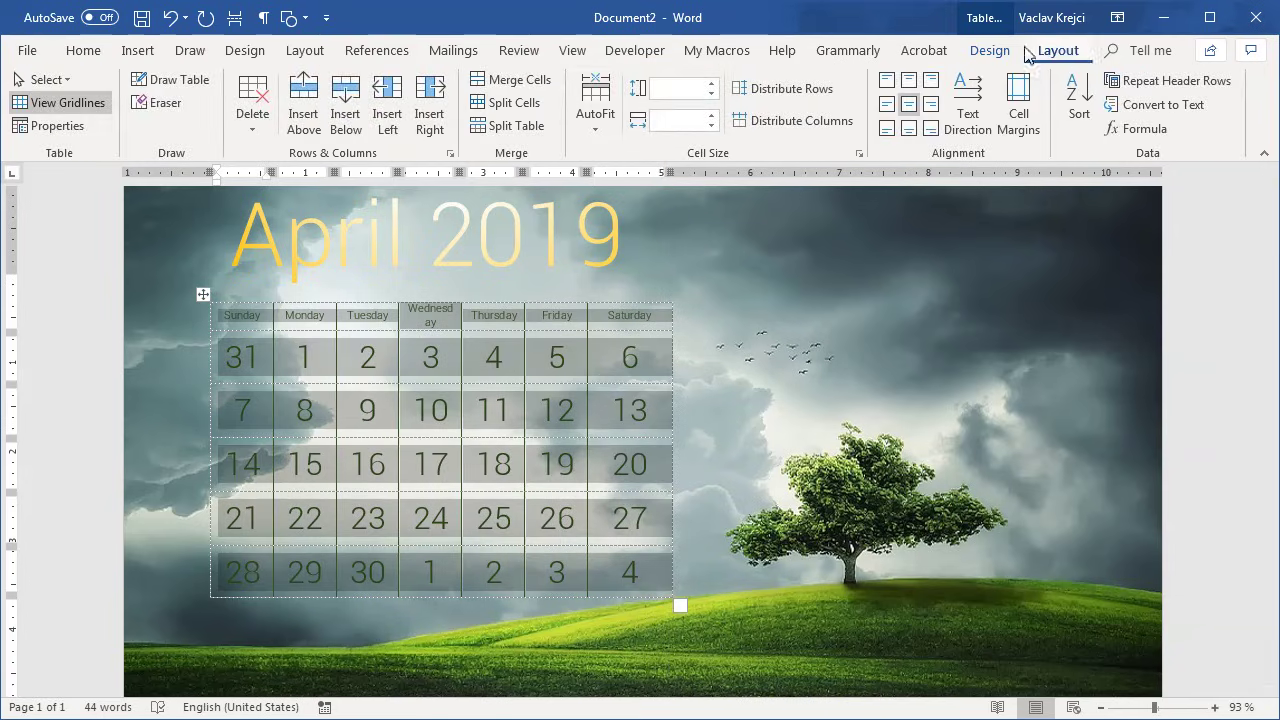
click(994, 55)
click(1054, 54)
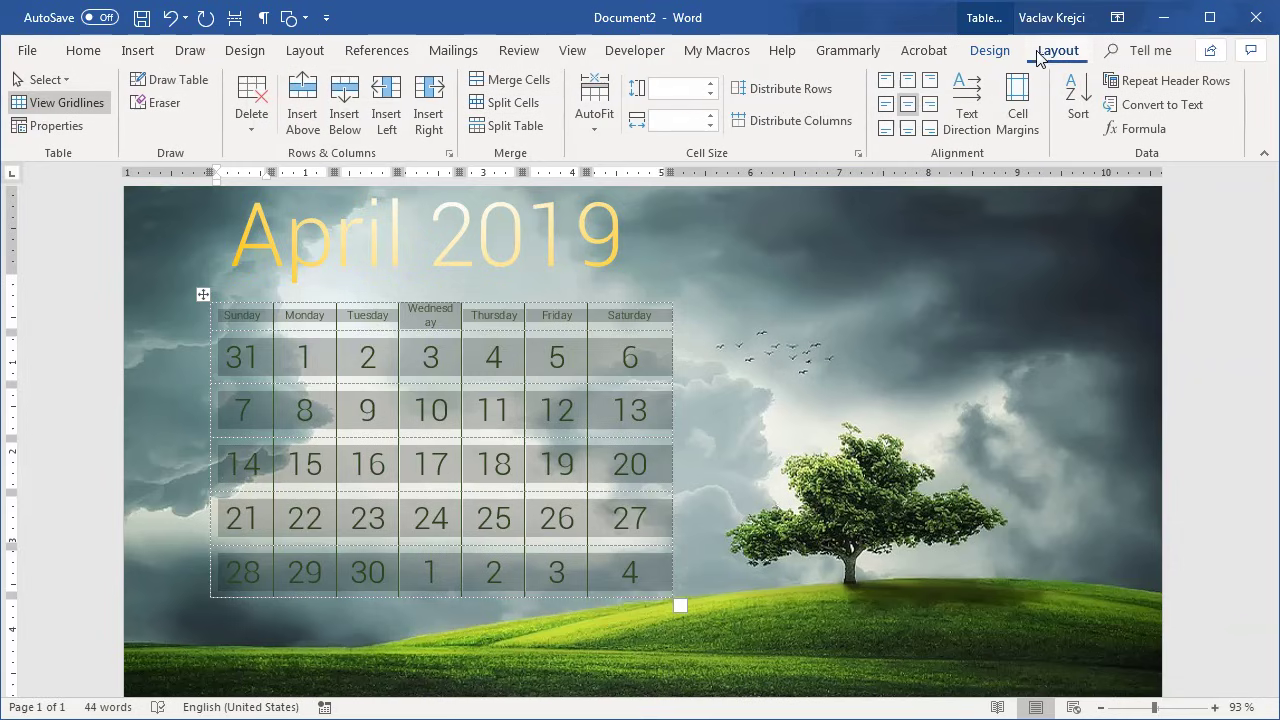
click(772, 121)
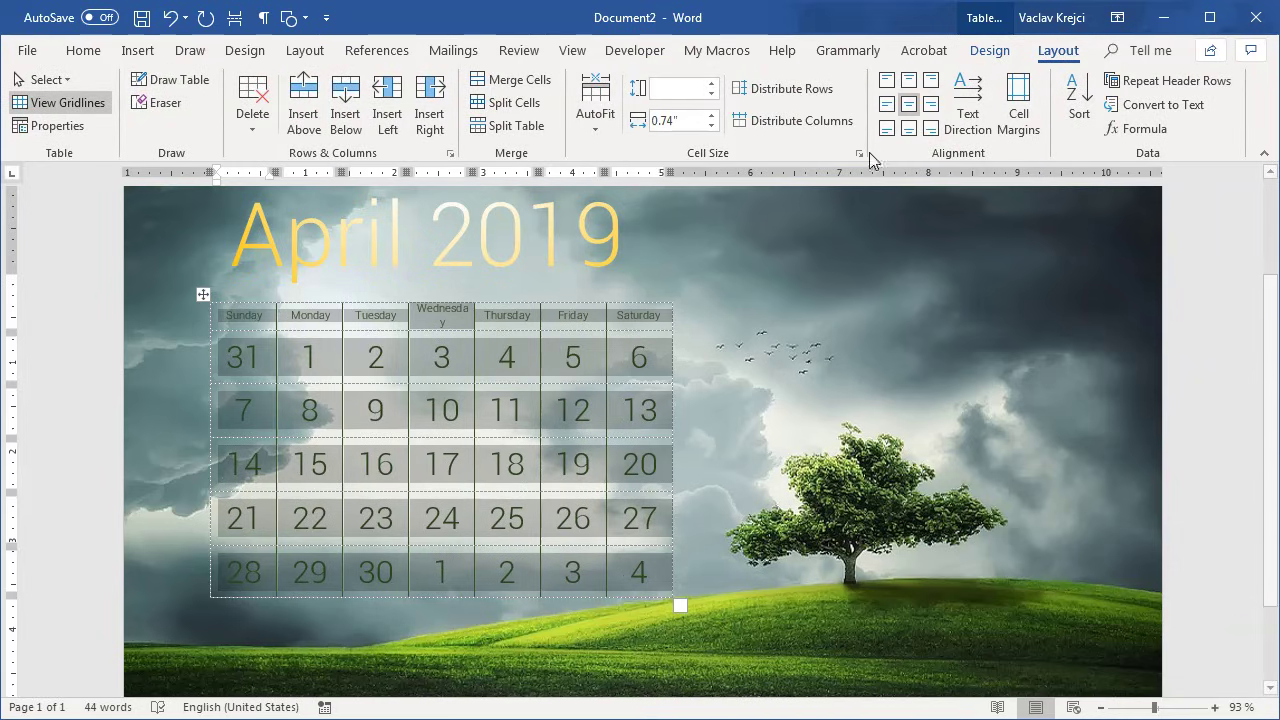
Widen the Saturday column a little more and distribute all columns evenly at about 0.78"
click(673, 324)
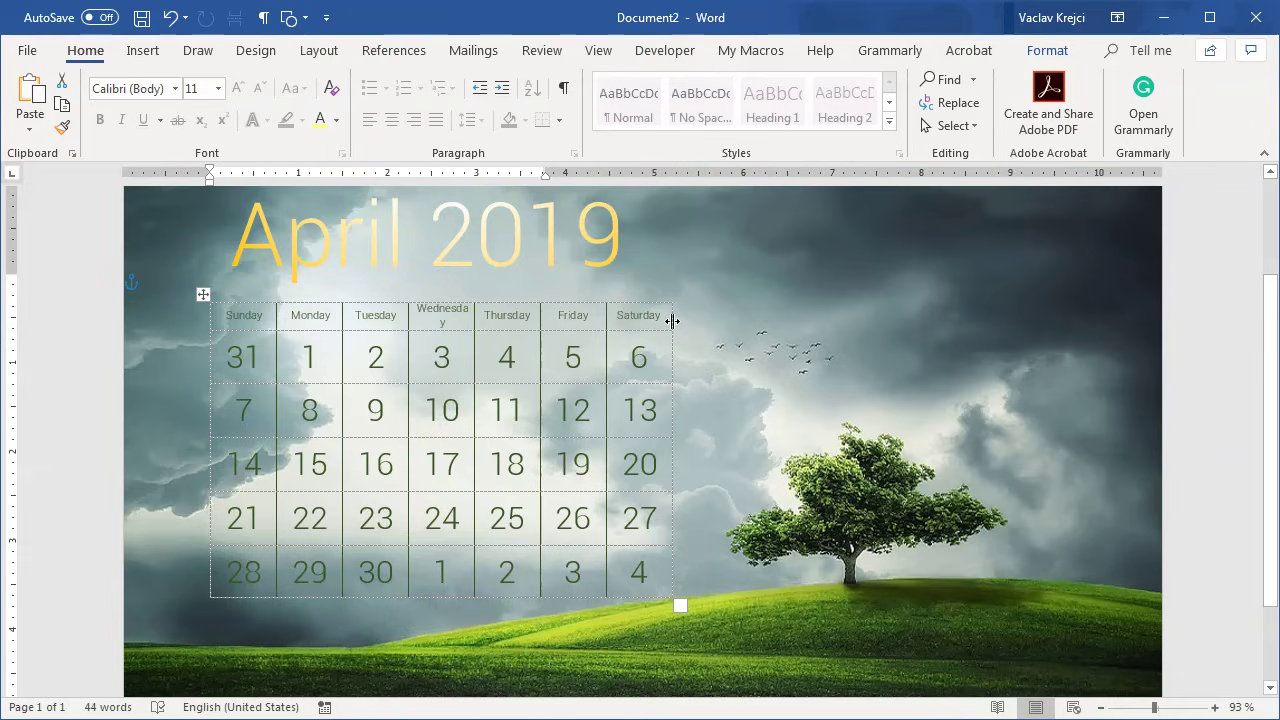
drag(675, 321, 695, 320)
click(203, 294)
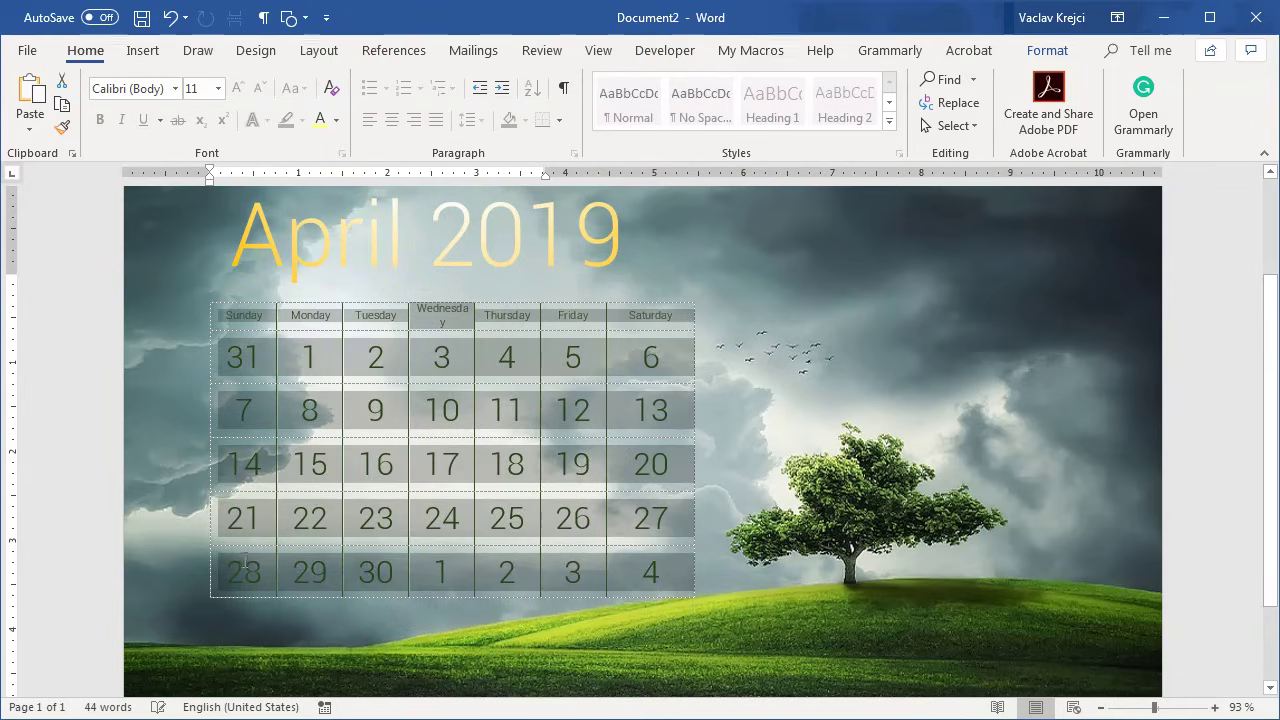
click(1057, 50)
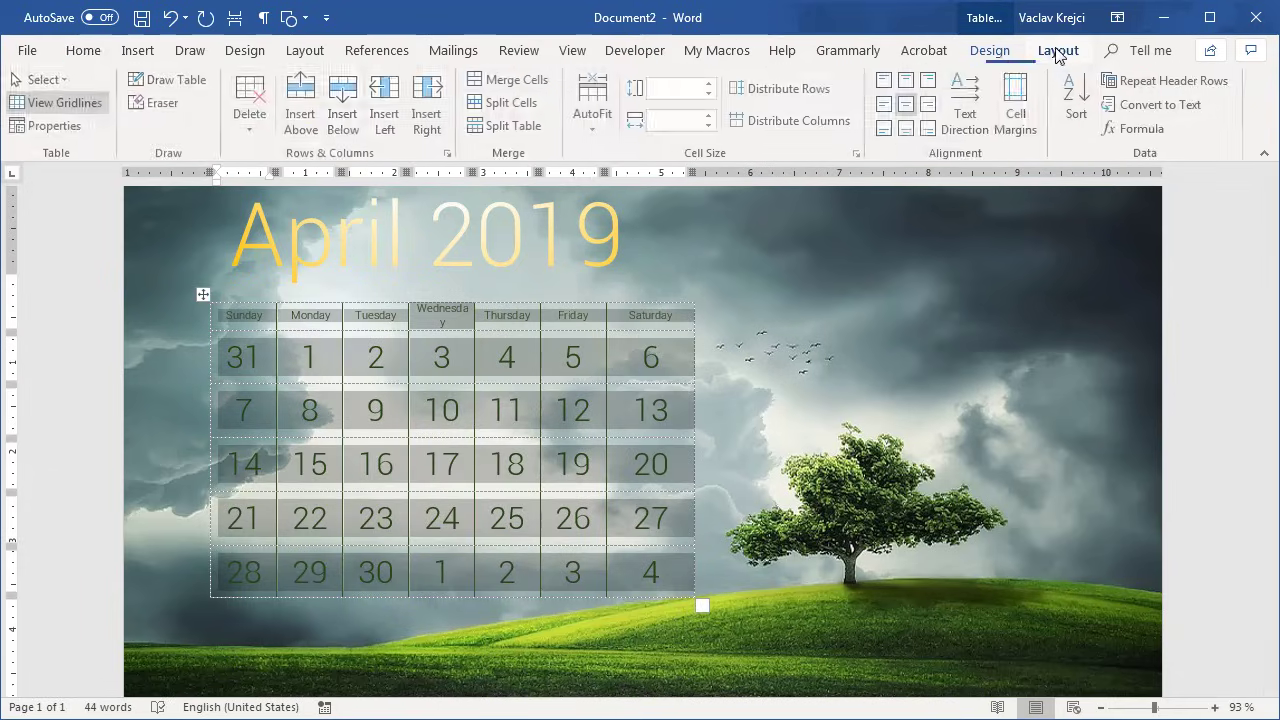
click(786, 121)
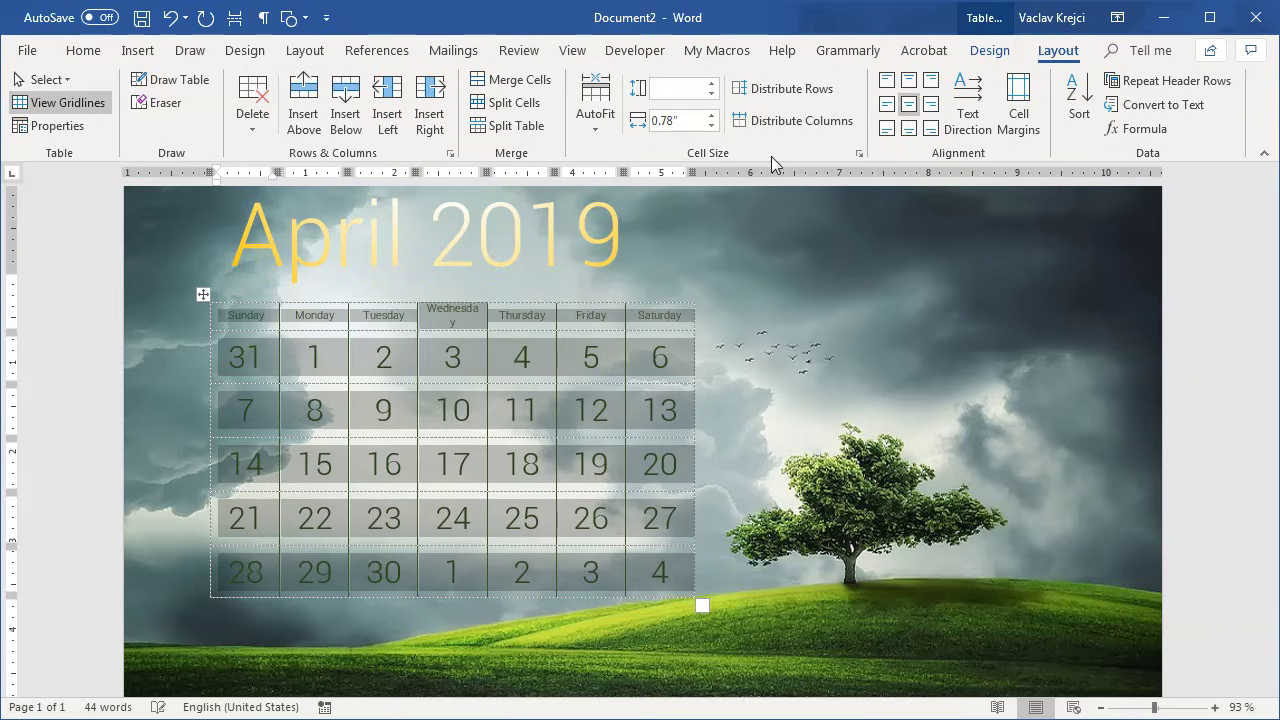
Reduce the font size of the weekday header row to 8 so Wednesday fits on one line
click(474, 321)
drag(311, 315, 670, 316)
click(88, 52)
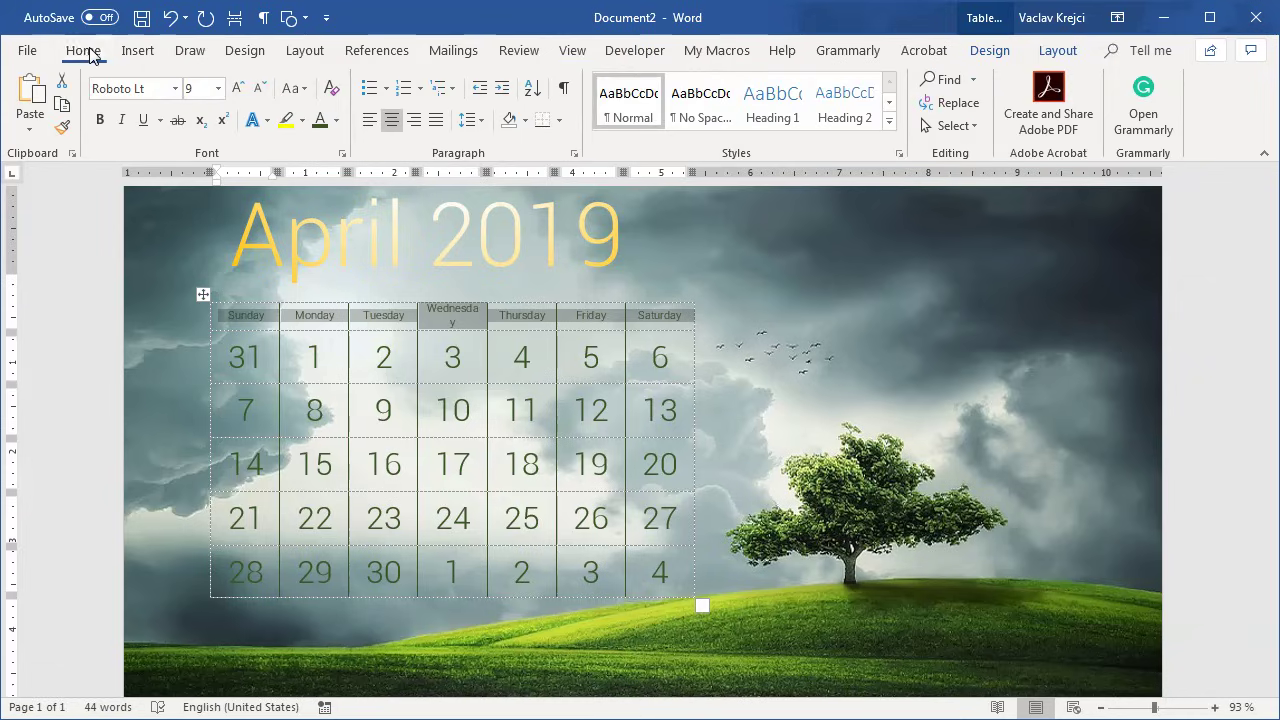
click(257, 88)
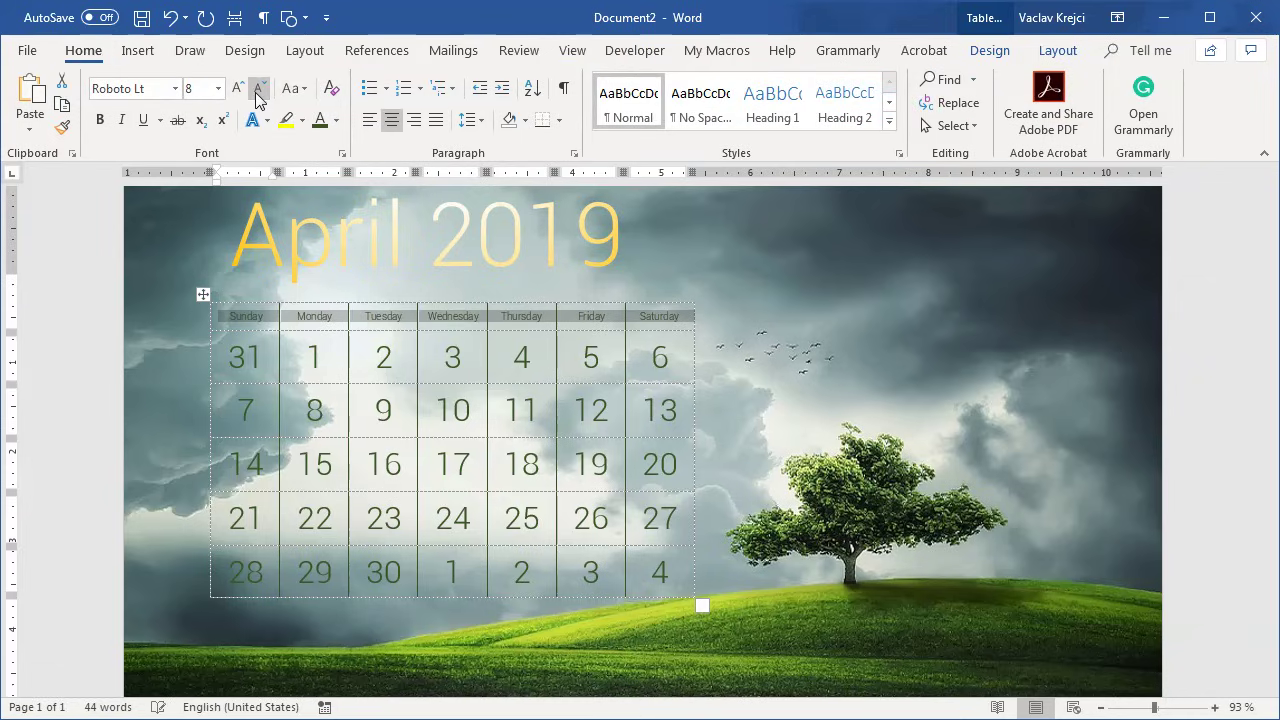
Set the font color of the entire calendar table, weekday header included, to the black theme color
click(444, 350)
drag(683, 563, 215, 310)
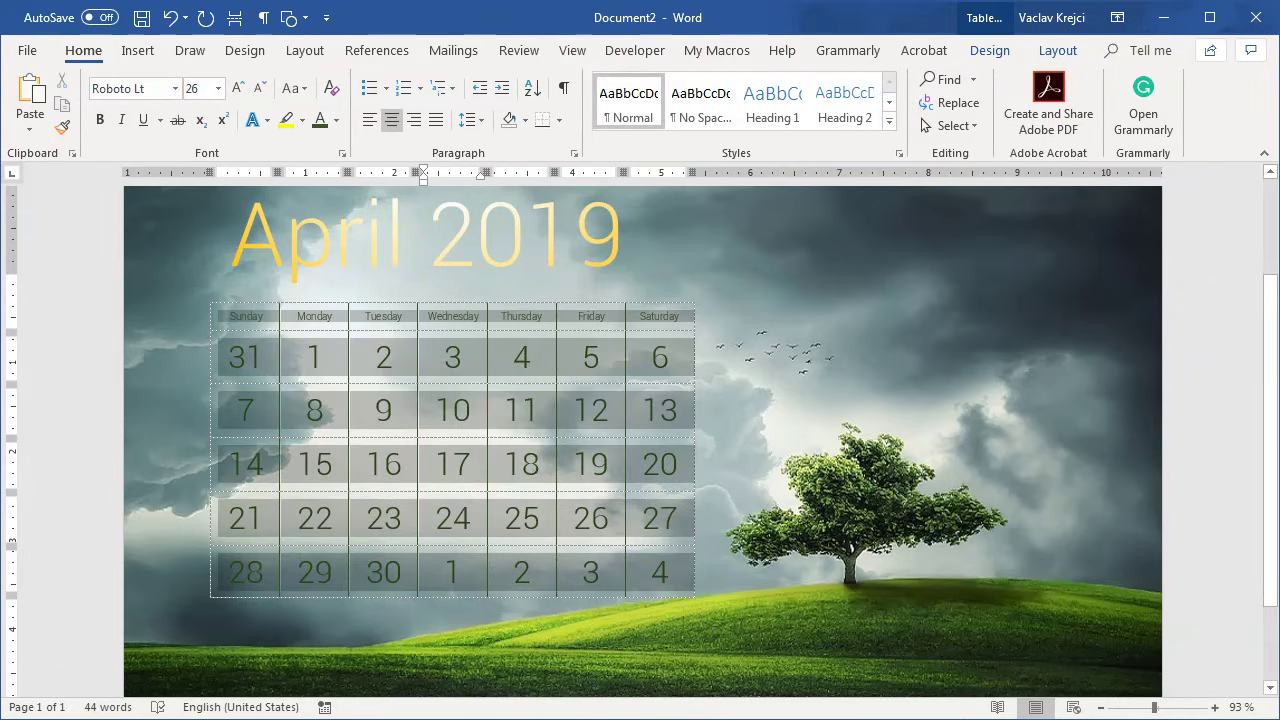
click(336, 120)
click(336, 190)
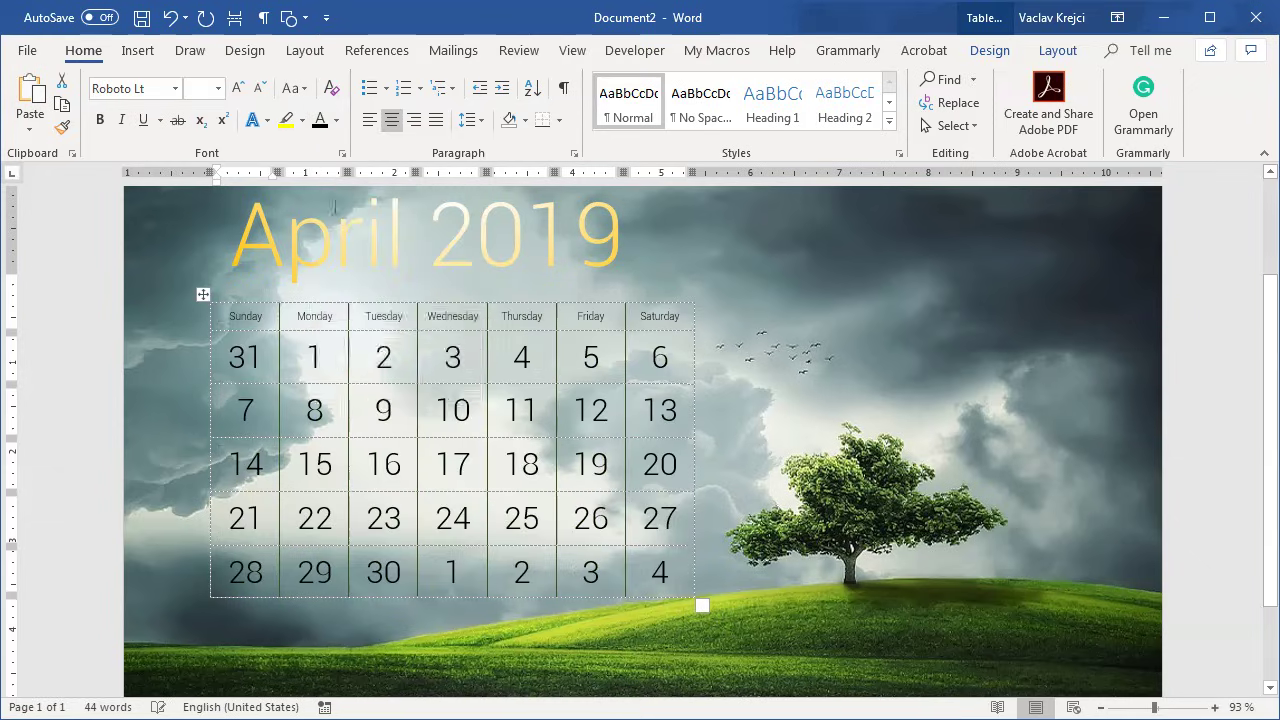
Set the font color of the Sunday column, including its header, to the standard yellow
click(266, 342)
shift+click(266, 542)
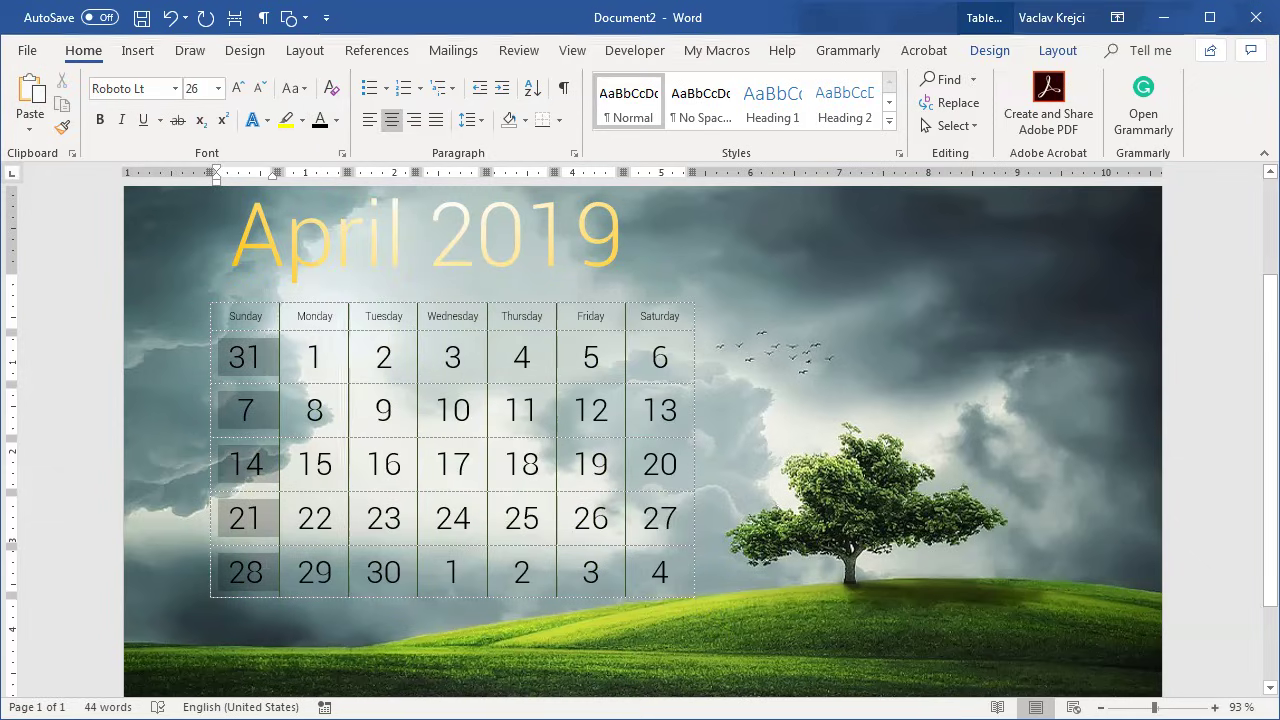
drag(270, 319, 268, 549)
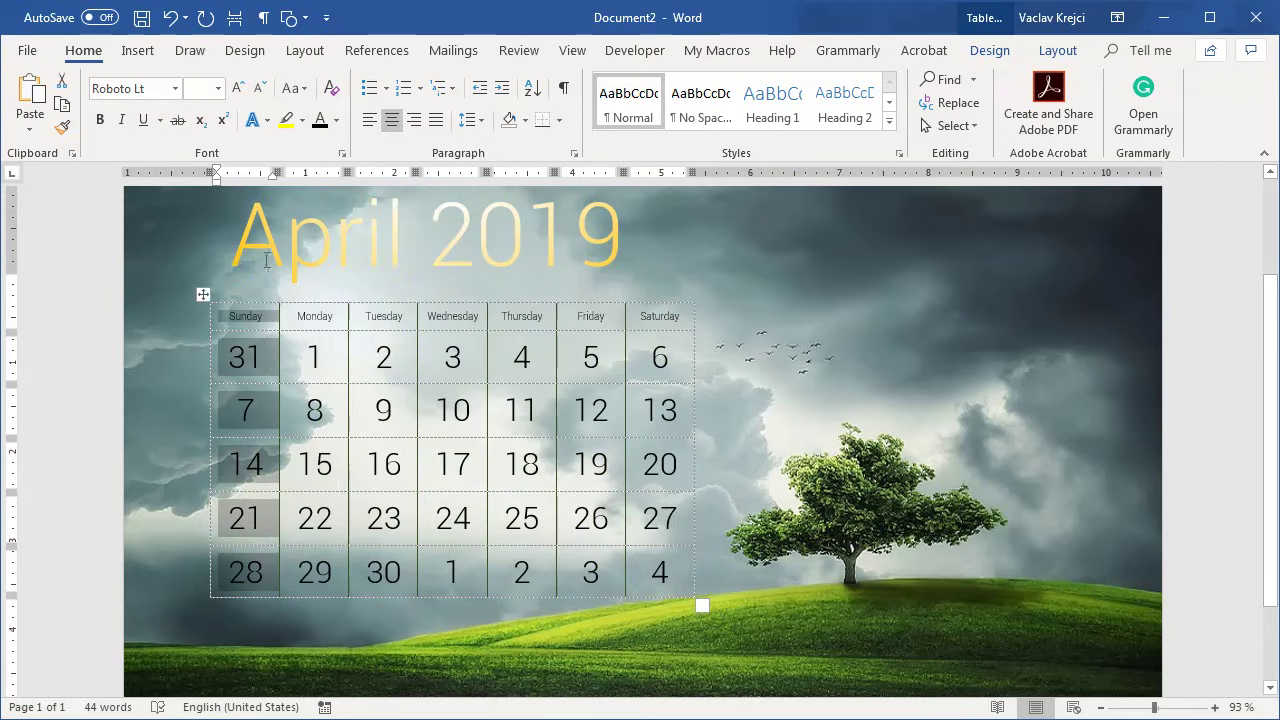
click(336, 120)
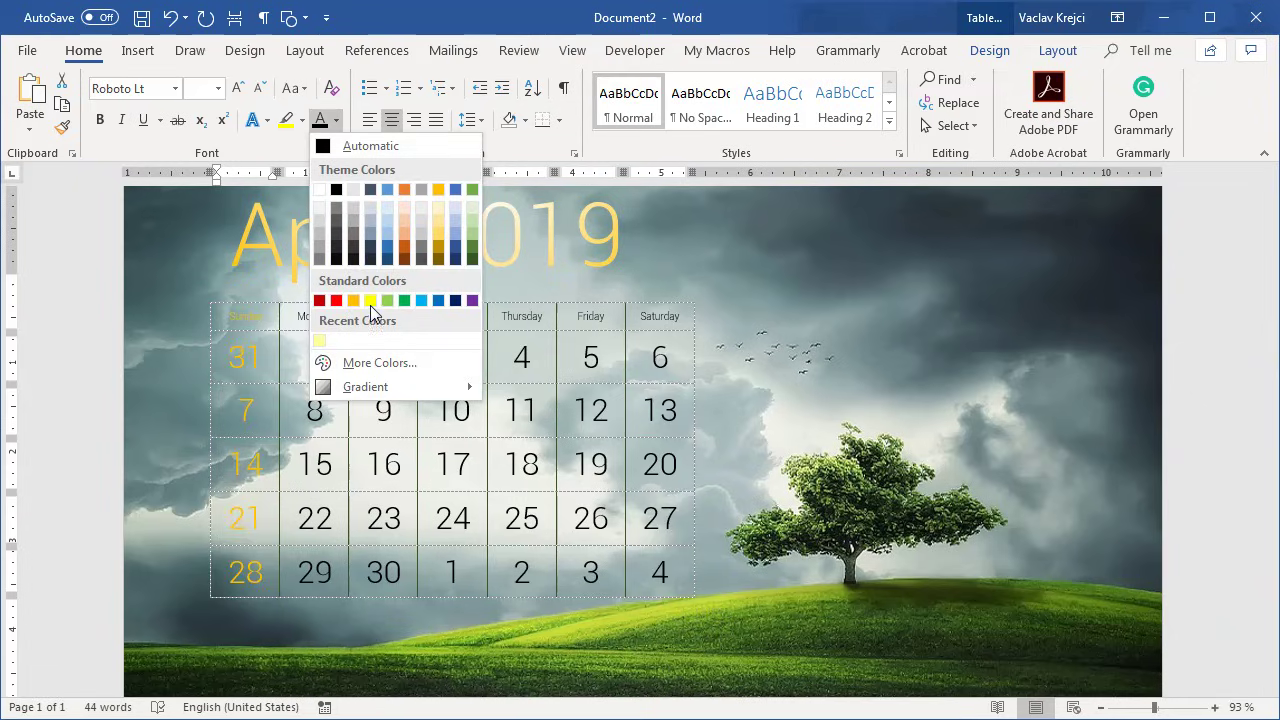
click(370, 301)
click(334, 316)
Delete the previous month's 31 from the first week and the next month's dates 1 to 4 from the last week
double_click(240, 360)
key(Delete)
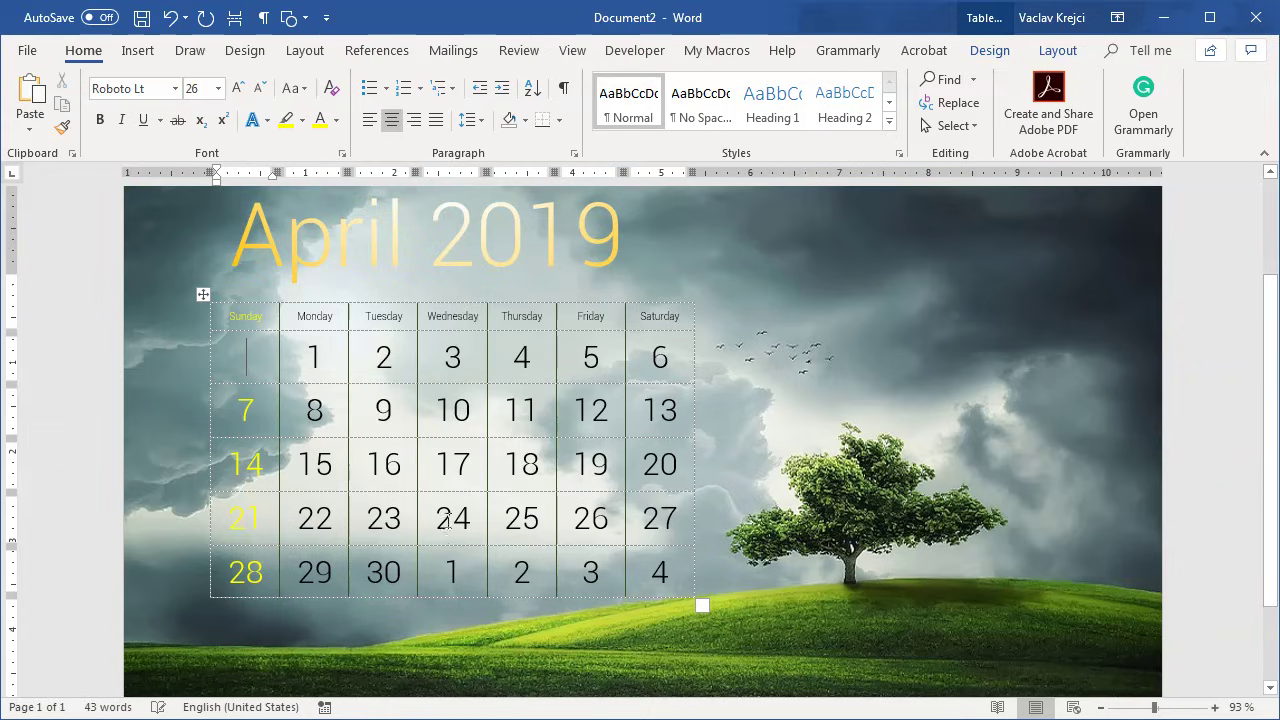
drag(445, 556, 647, 556)
key(Delete)
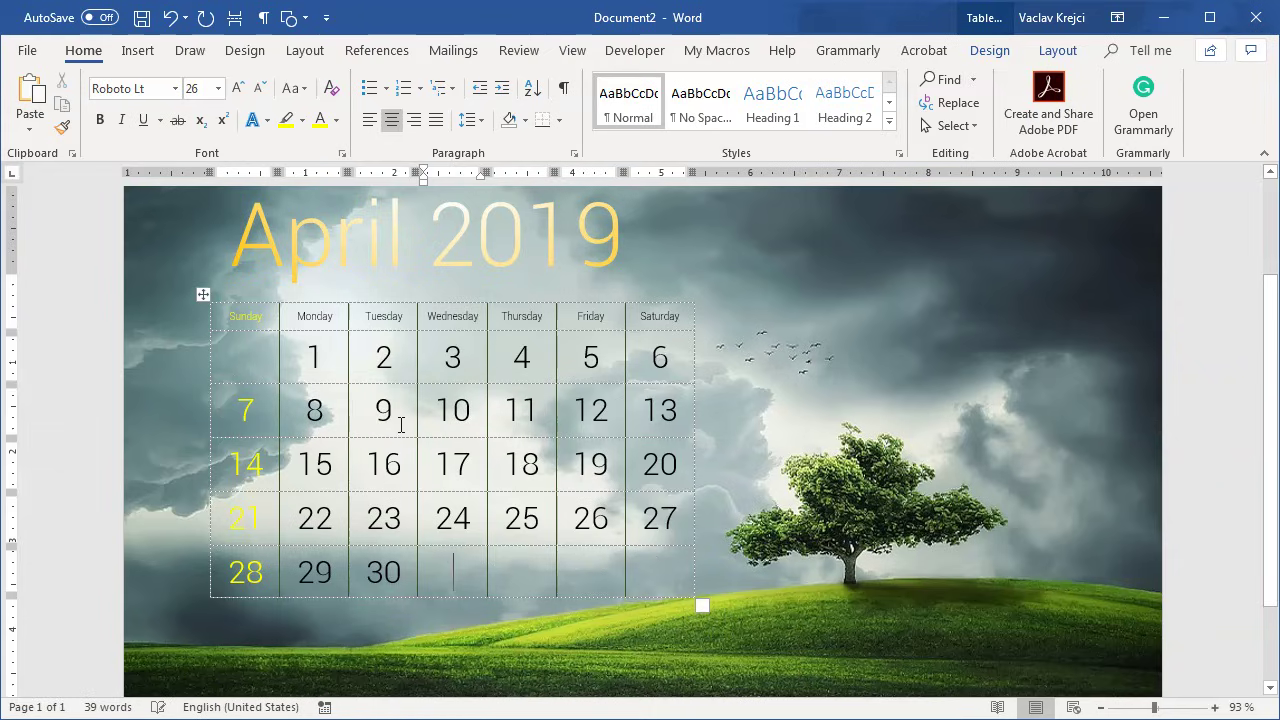
click(165, 375)
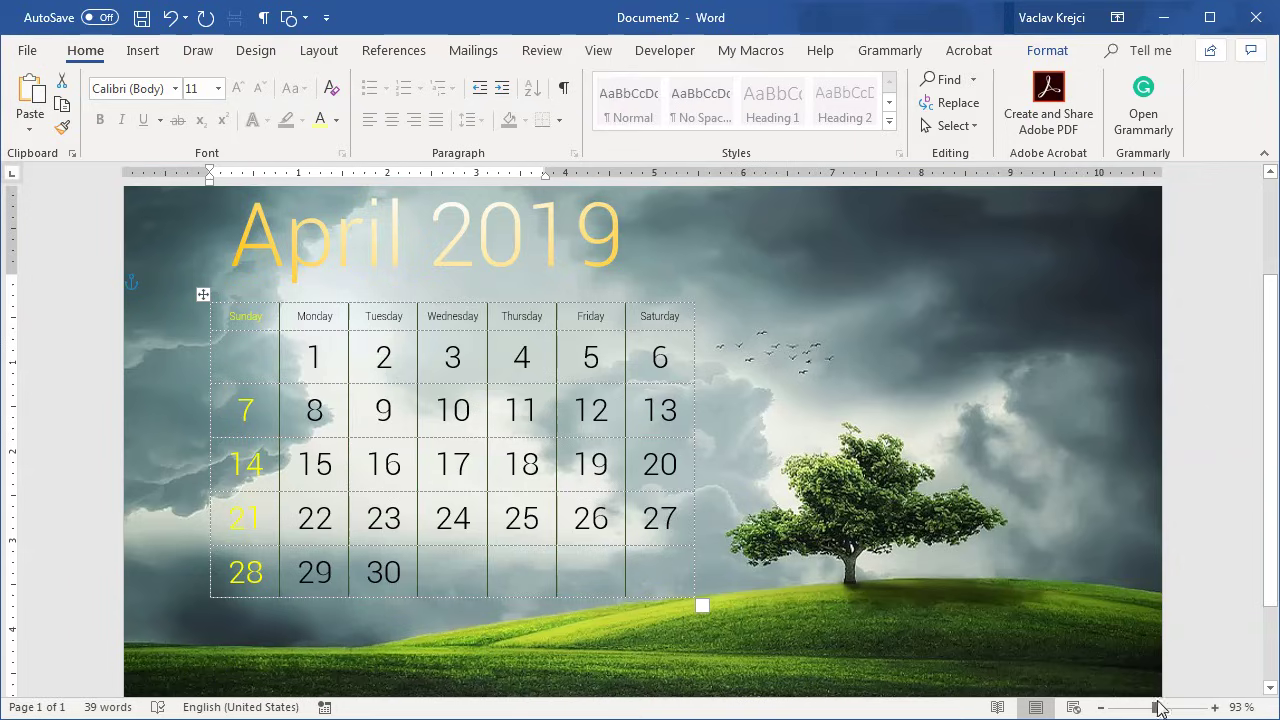
Draw a large ellipse about 6.09" high and 6.33" wide over the Sunday side of the calendar
drag(1158, 707, 1144, 707)
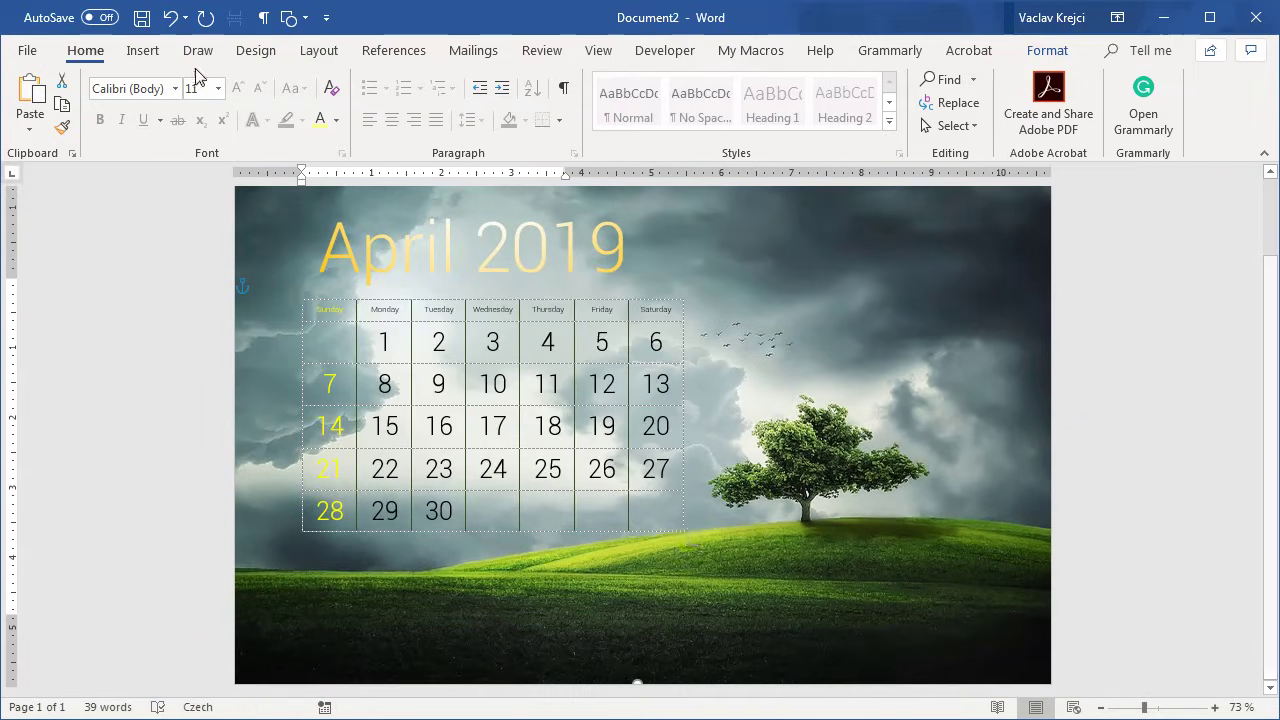
click(155, 54)
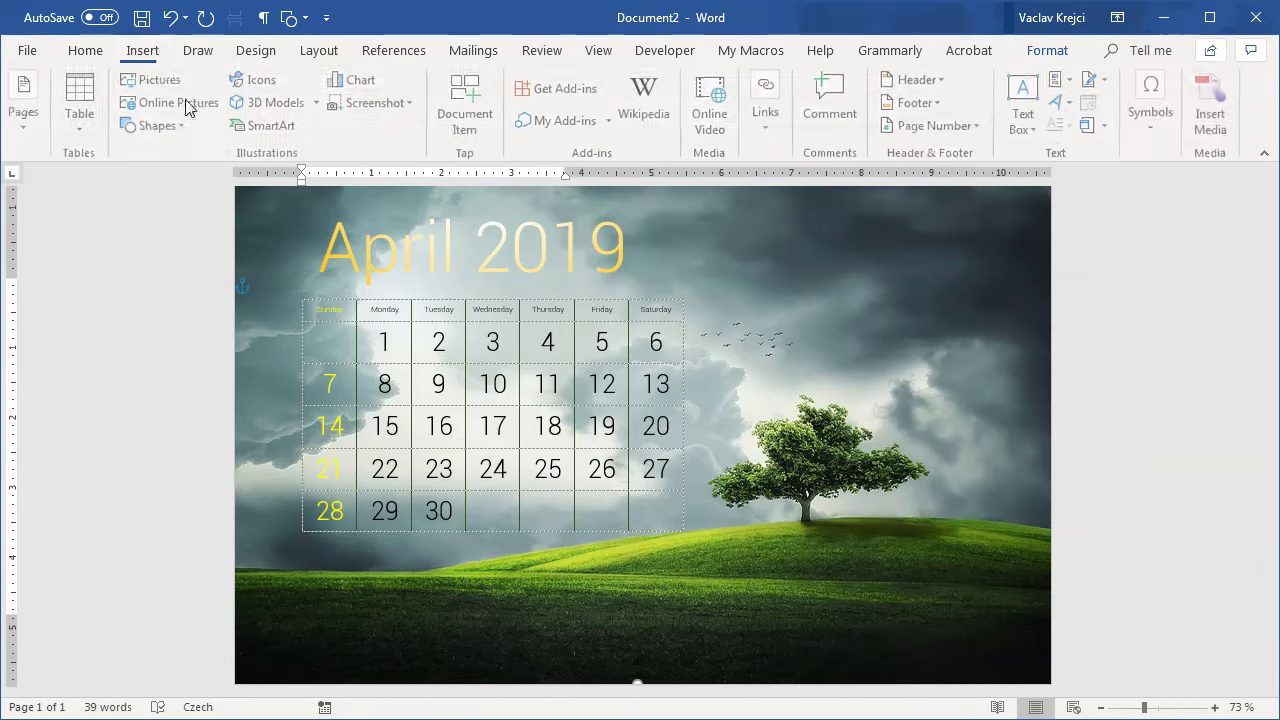
click(177, 129)
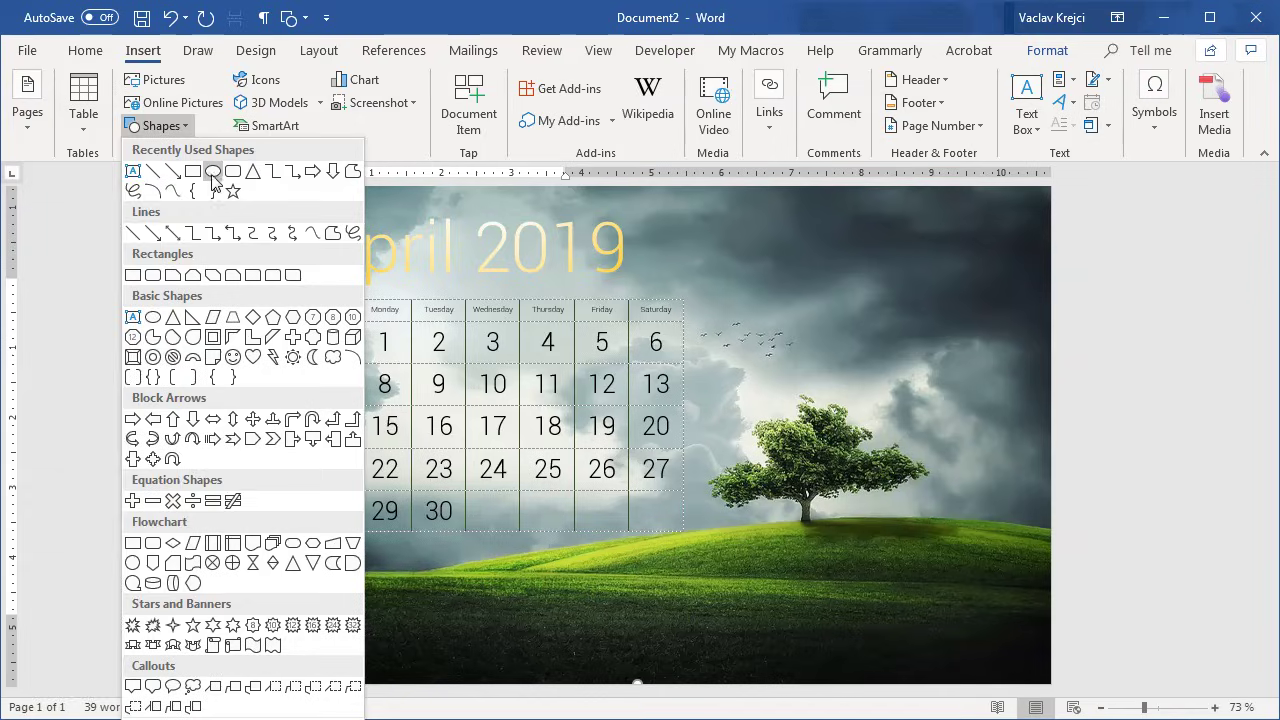
click(214, 168)
drag(254, 268, 697, 693)
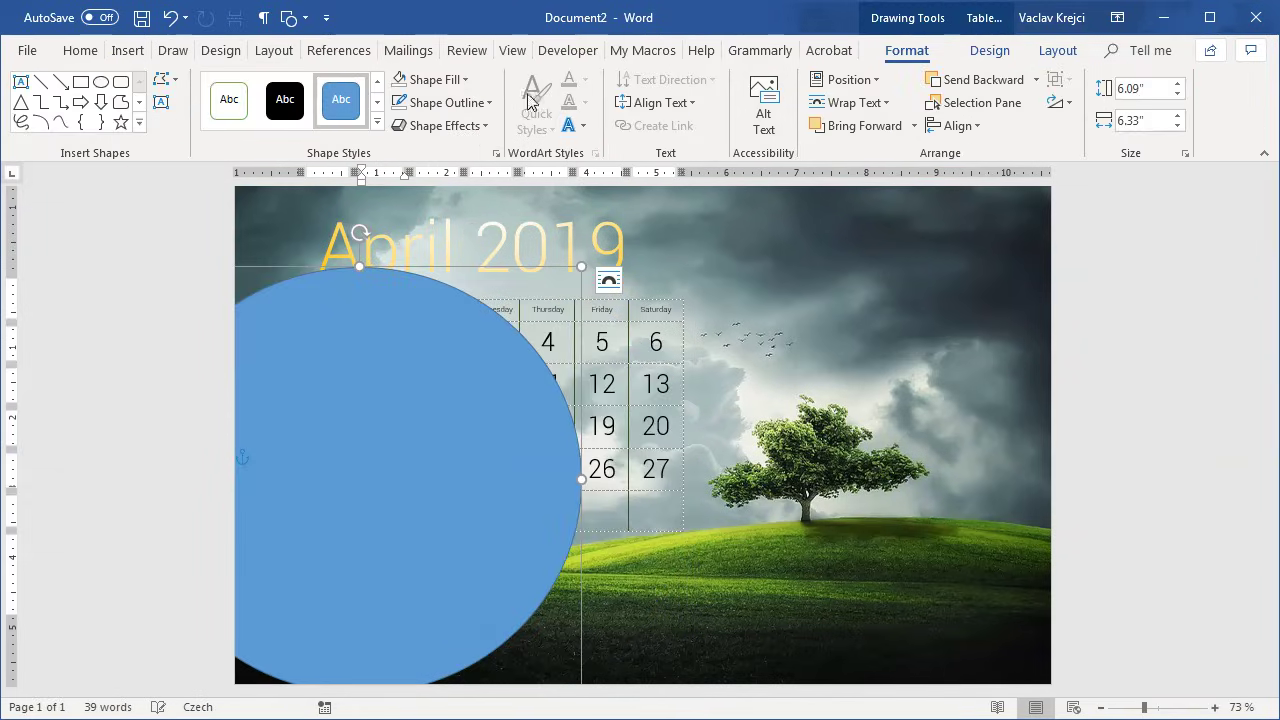
Remove the ellipse's outline and fill it with the black theme color
click(418, 104)
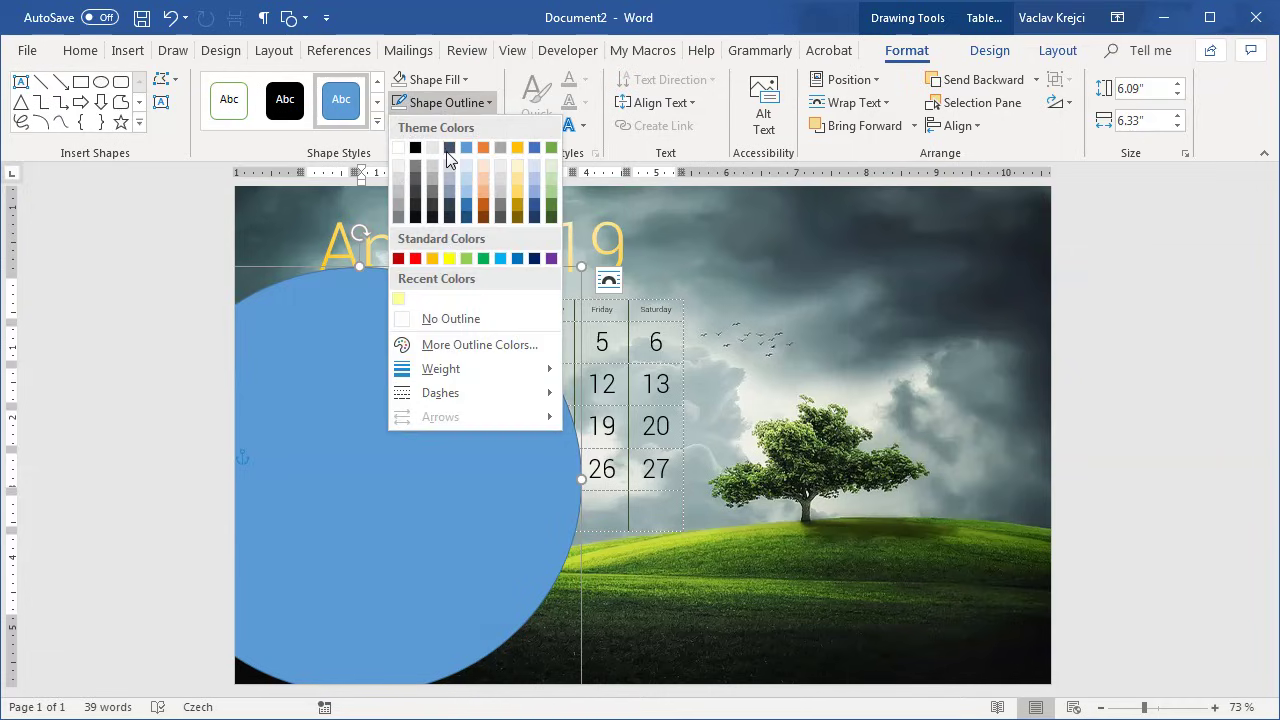
click(430, 316)
click(443, 82)
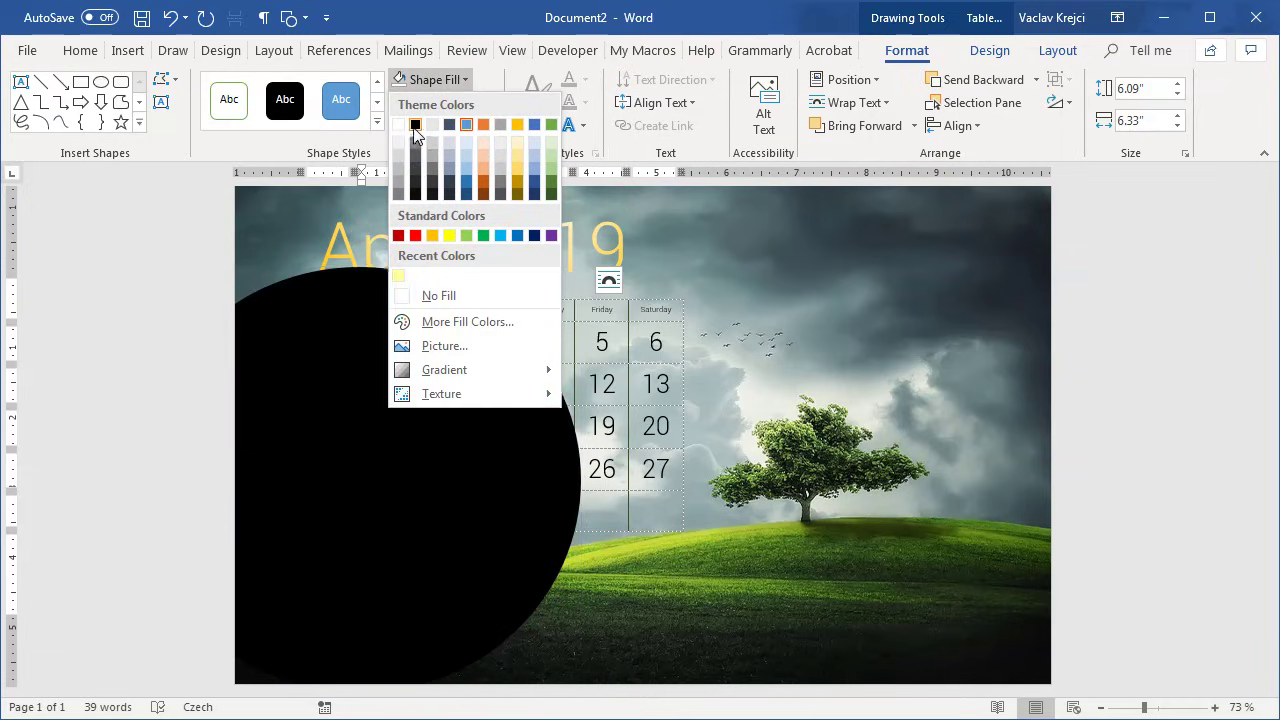
click(421, 126)
Apply soft edges of 100 pt to the black ellipse and move it so it partly overhangs the page's left edge
right_click(335, 289)
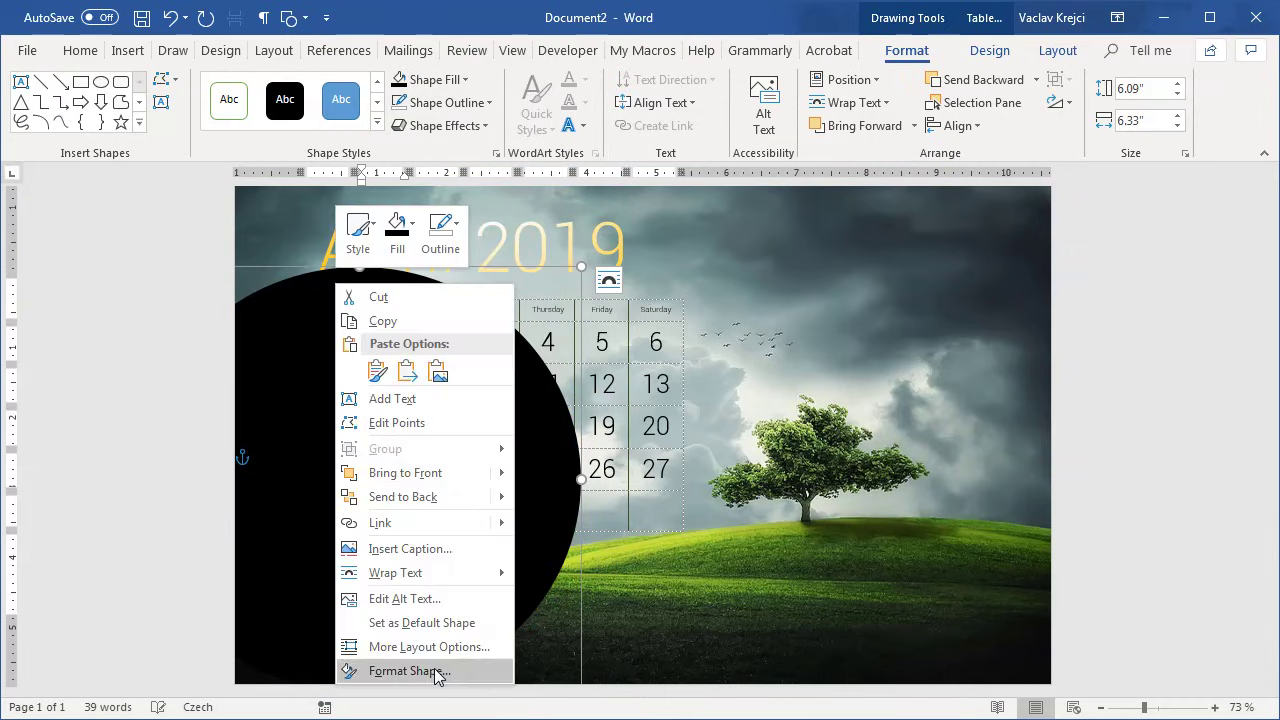
click(400, 668)
click(903, 226)
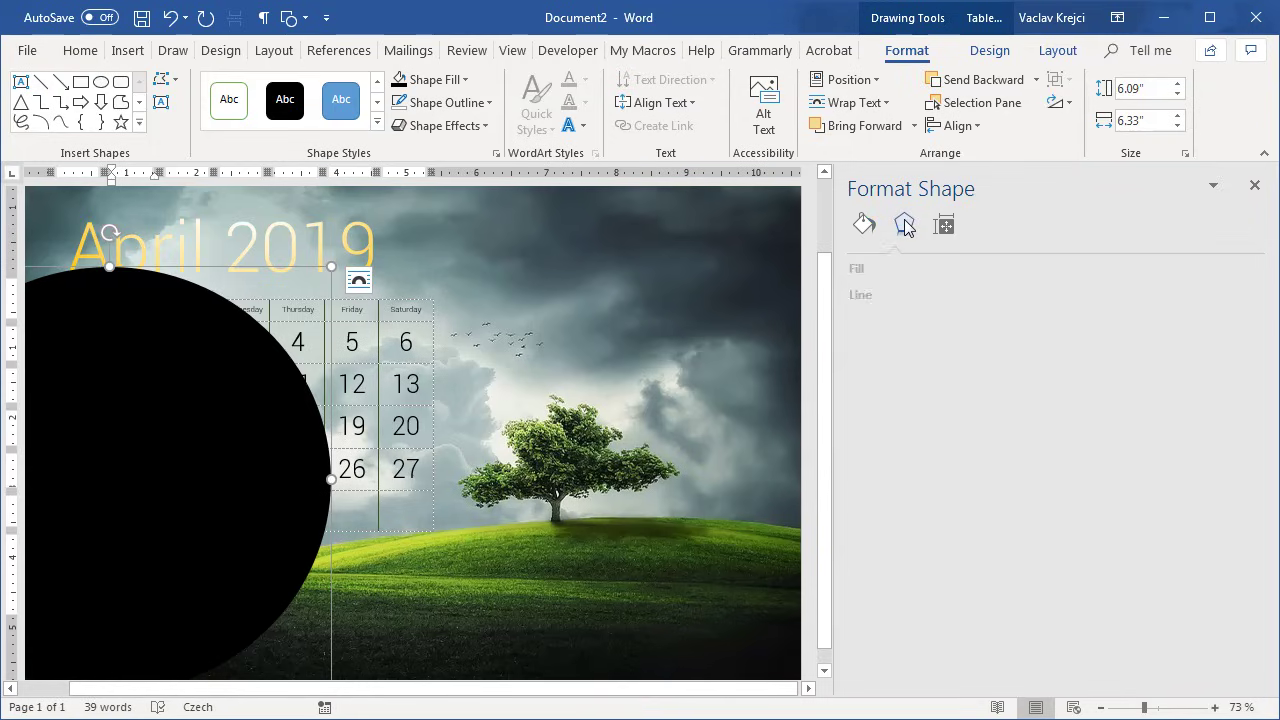
drag(899, 402, 1168, 407)
drag(318, 540, 214, 503)
drag(590, 692, 409, 694)
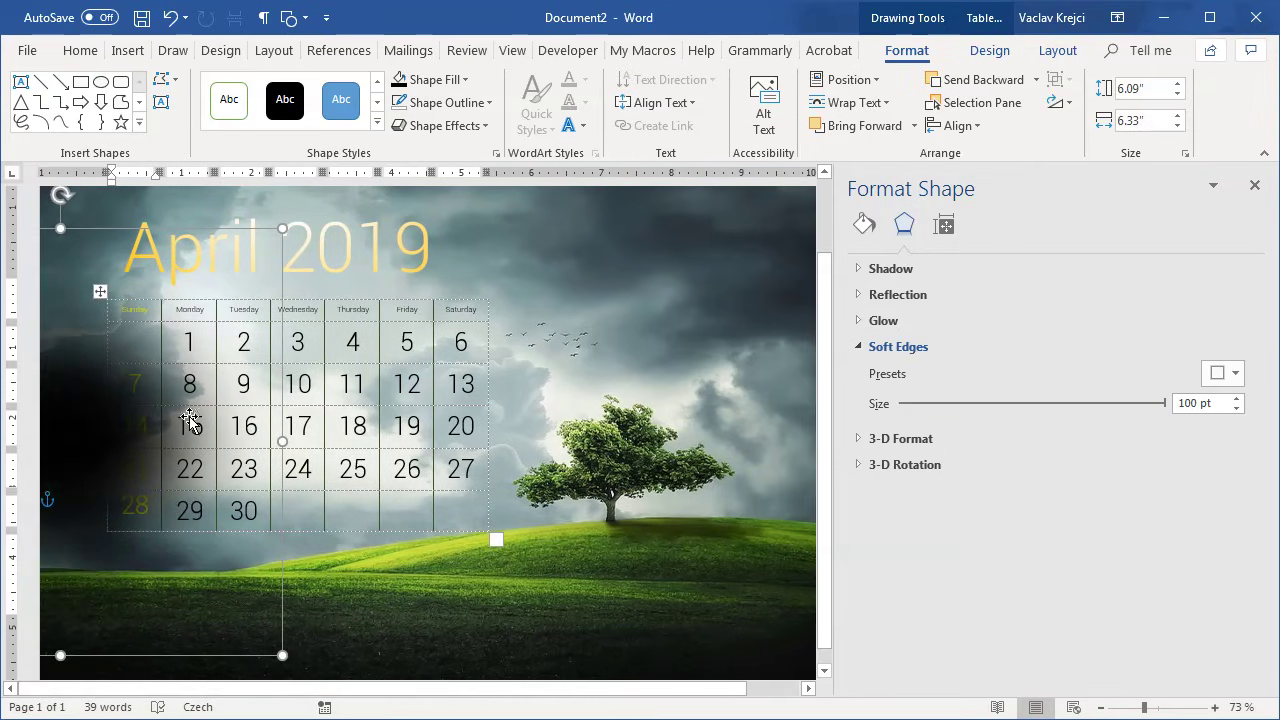
Send the soft black ellipse behind the text and shift it farther off the page's left edge as a shadow behind the Sunday dates
right_click(122, 383)
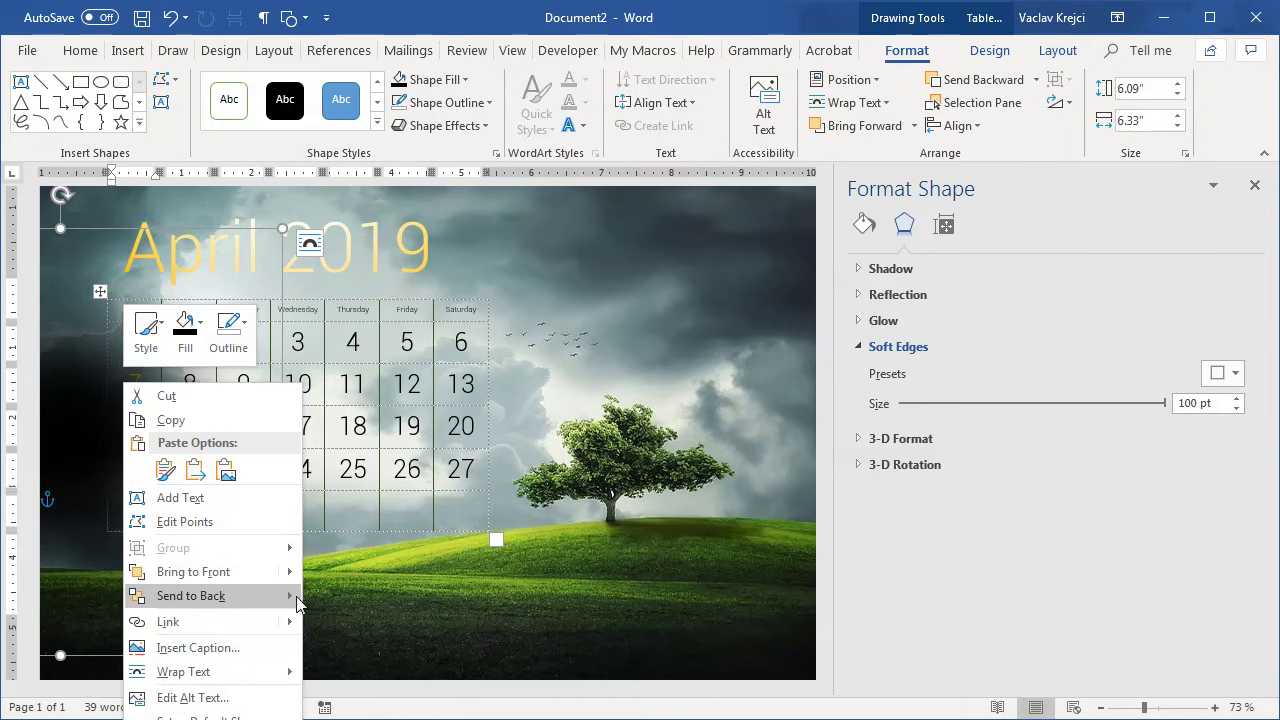
mouse_move(292, 597)
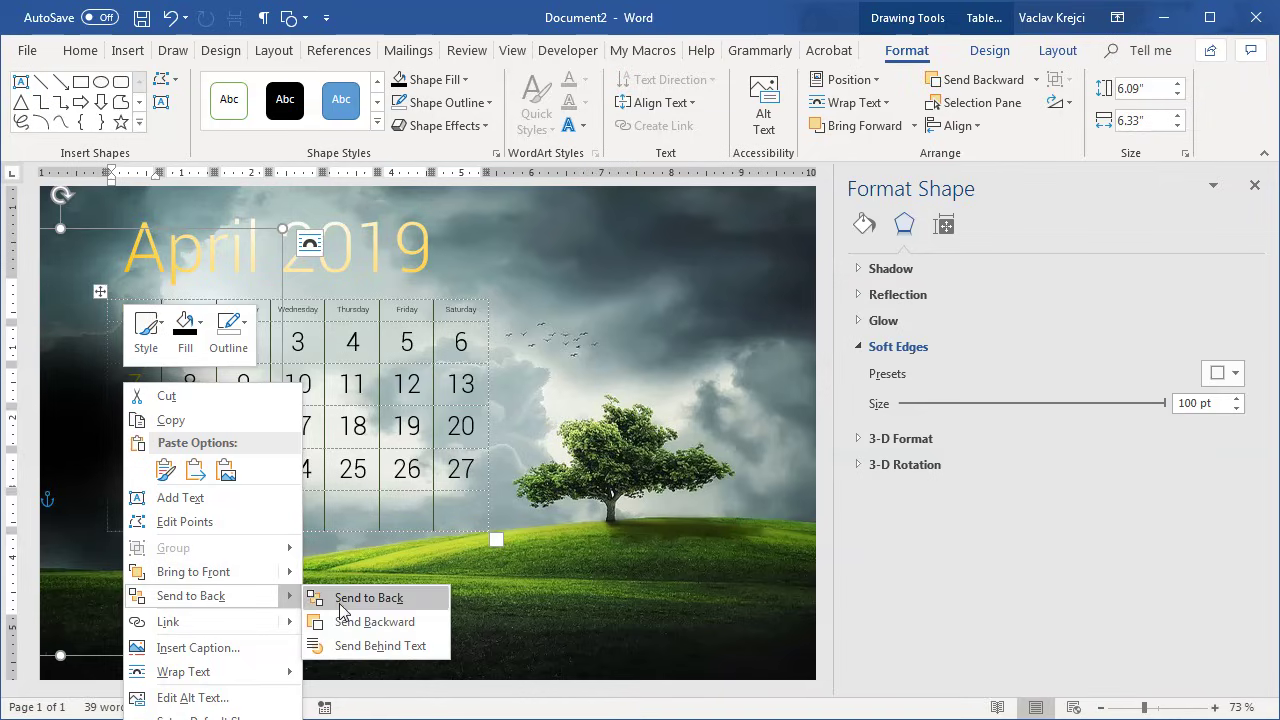
click(345, 643)
drag(56, 583, 74, 583)
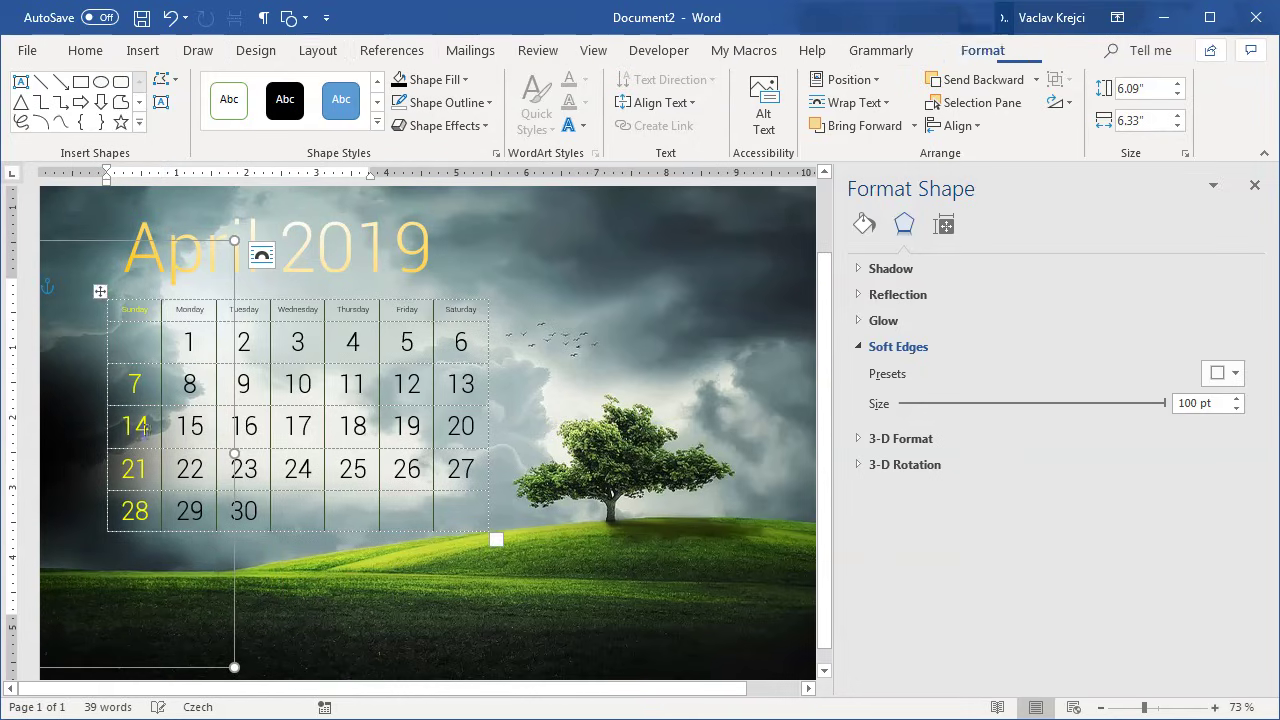
Set the font color of the whole Sunday column, including its header, to the lightest blue theme tint
drag(136, 385, 136, 510)
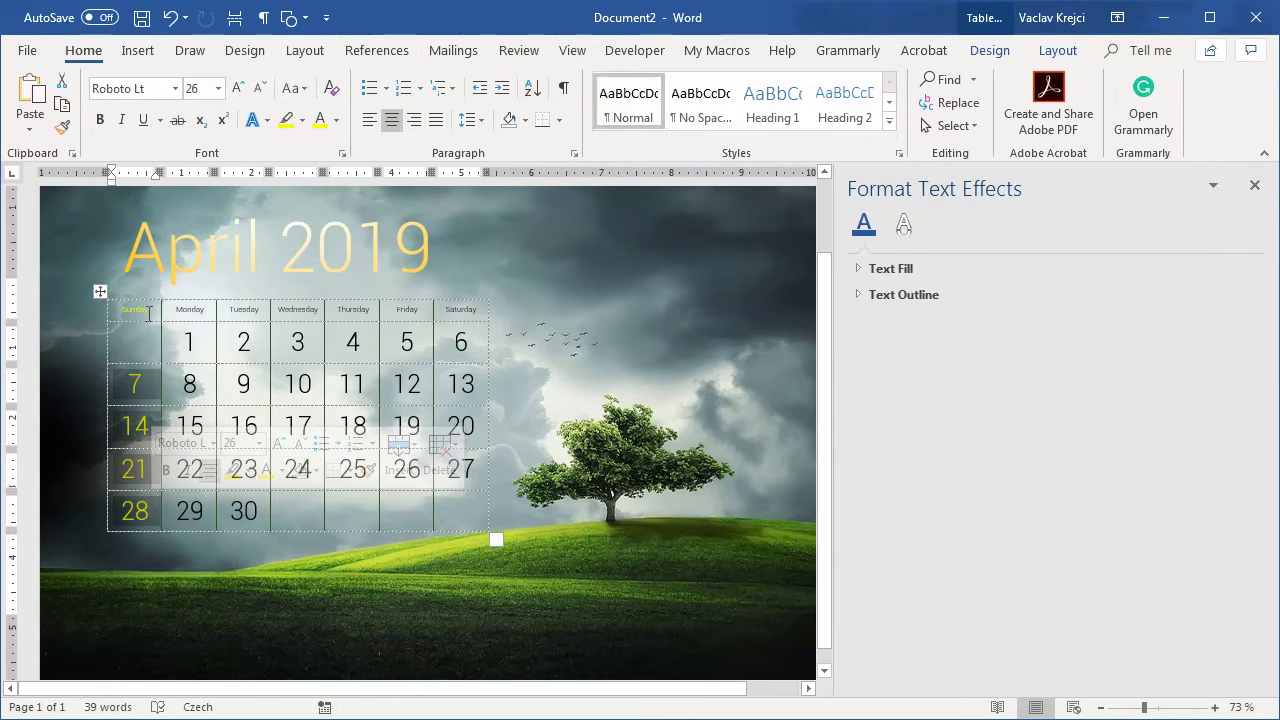
drag(148, 314, 136, 512)
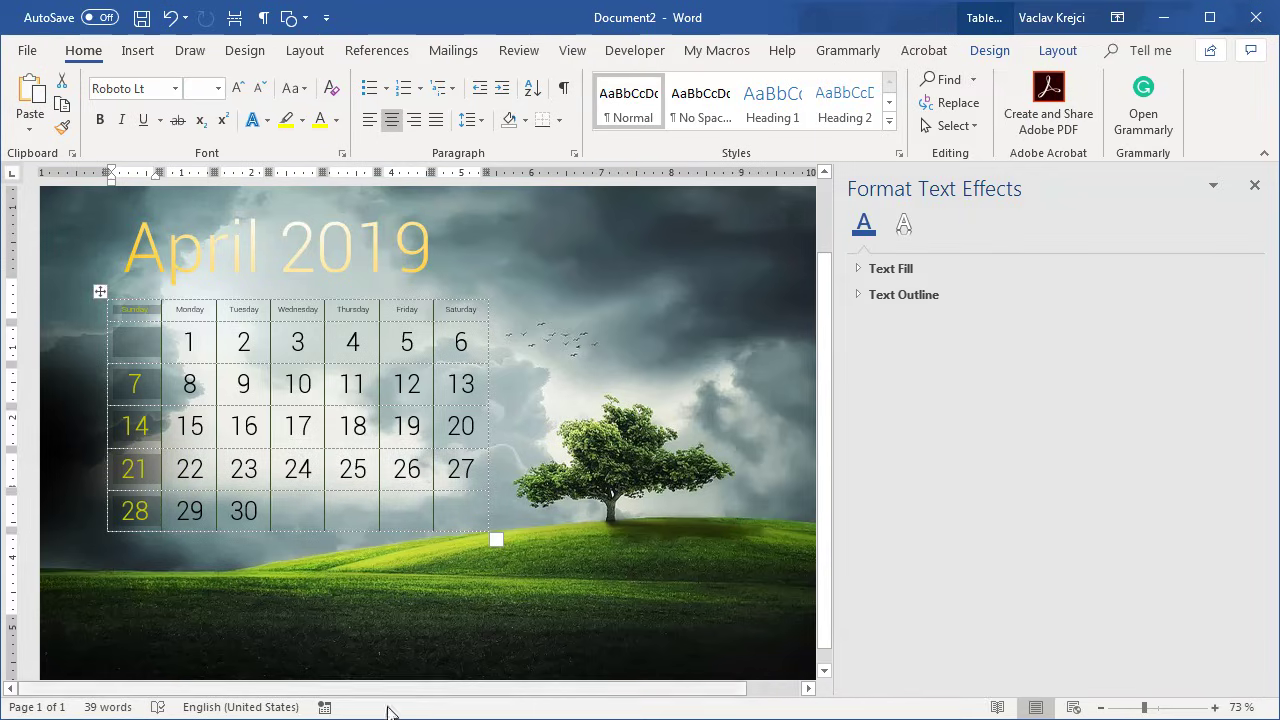
click(367, 36)
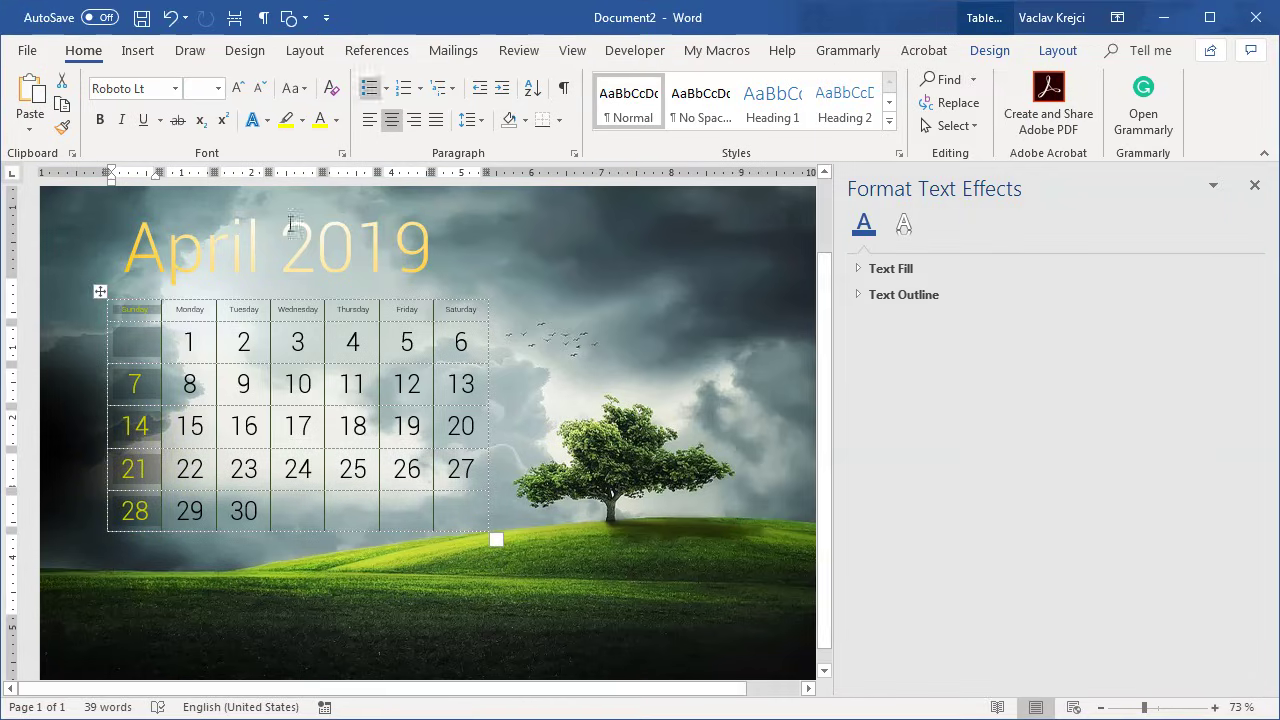
click(336, 121)
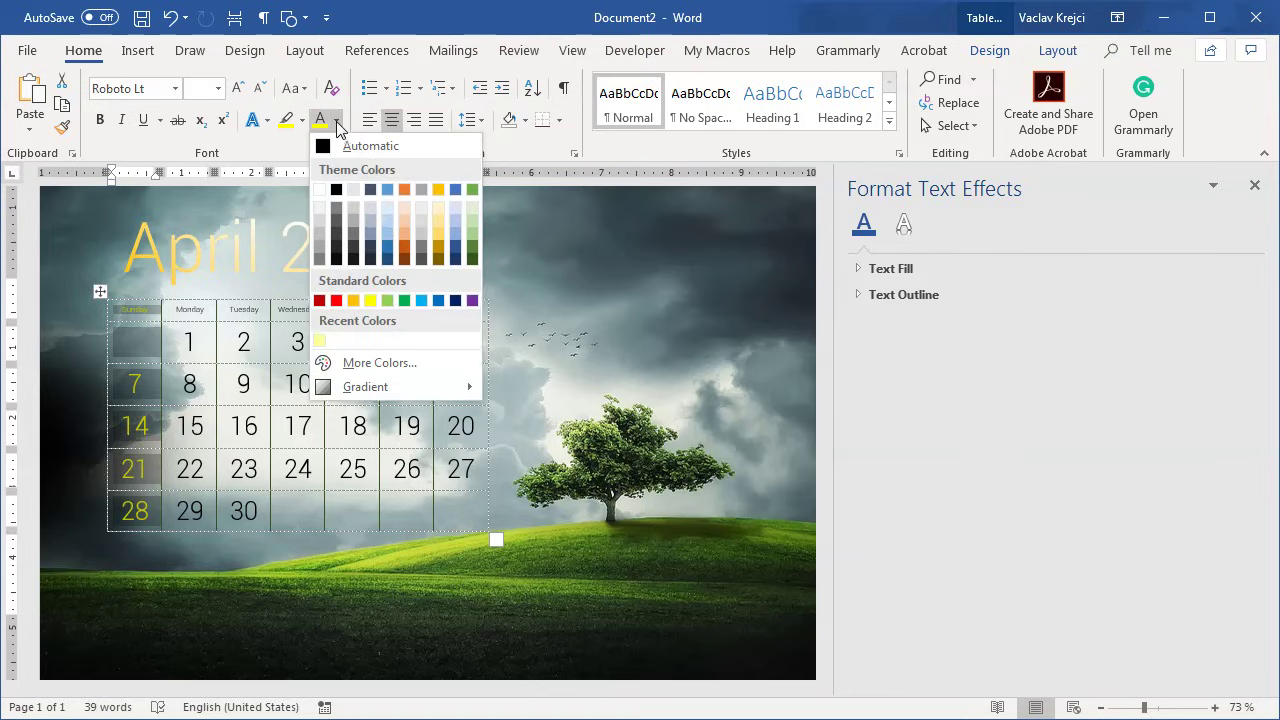
click(385, 209)
Set the font color of the April 2019 title to the black theme color
click(205, 245)
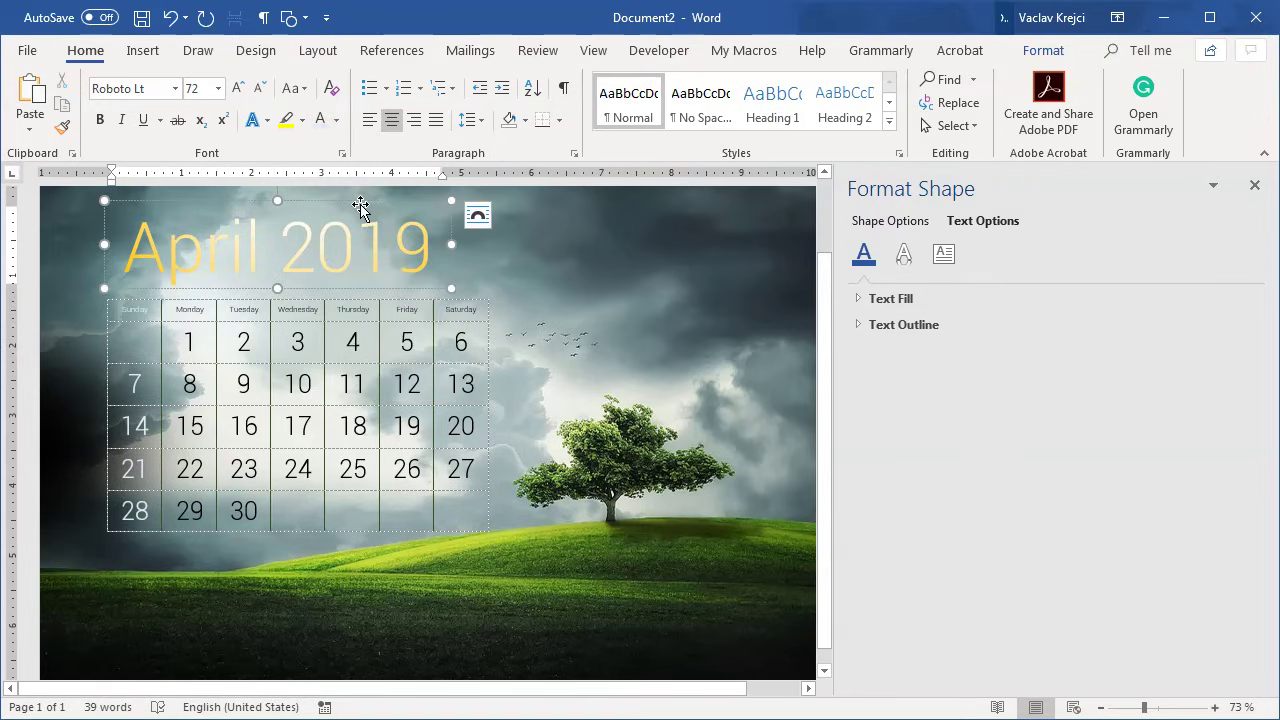
key(ctrl+a)
click(320, 121)
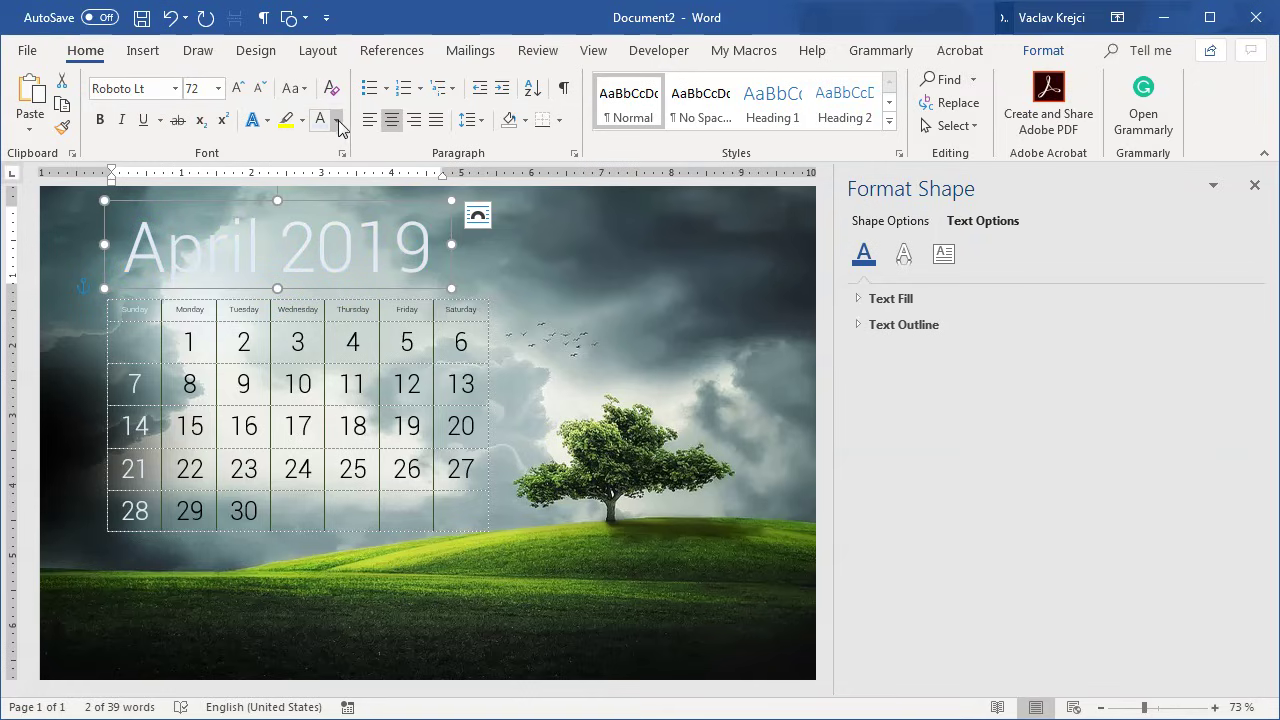
click(336, 121)
click(340, 185)
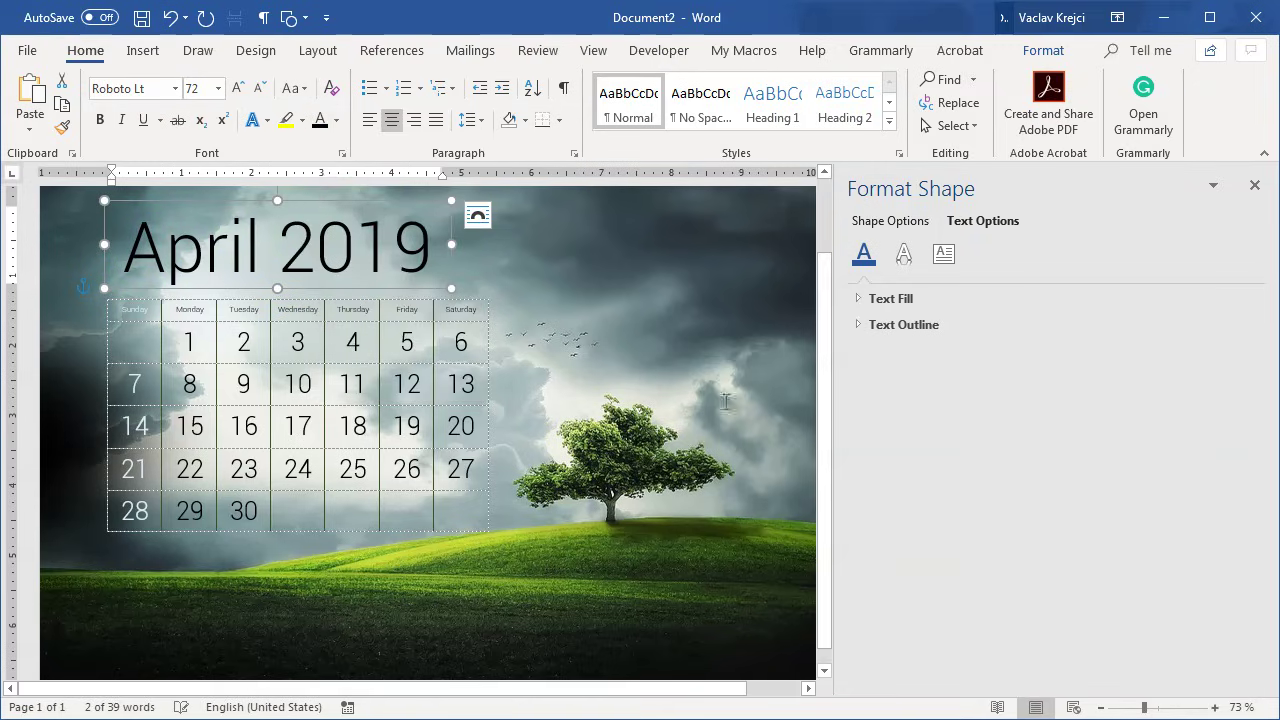
Hide the calendar table's gridlines and close the text effects formatting pane
click(513, 332)
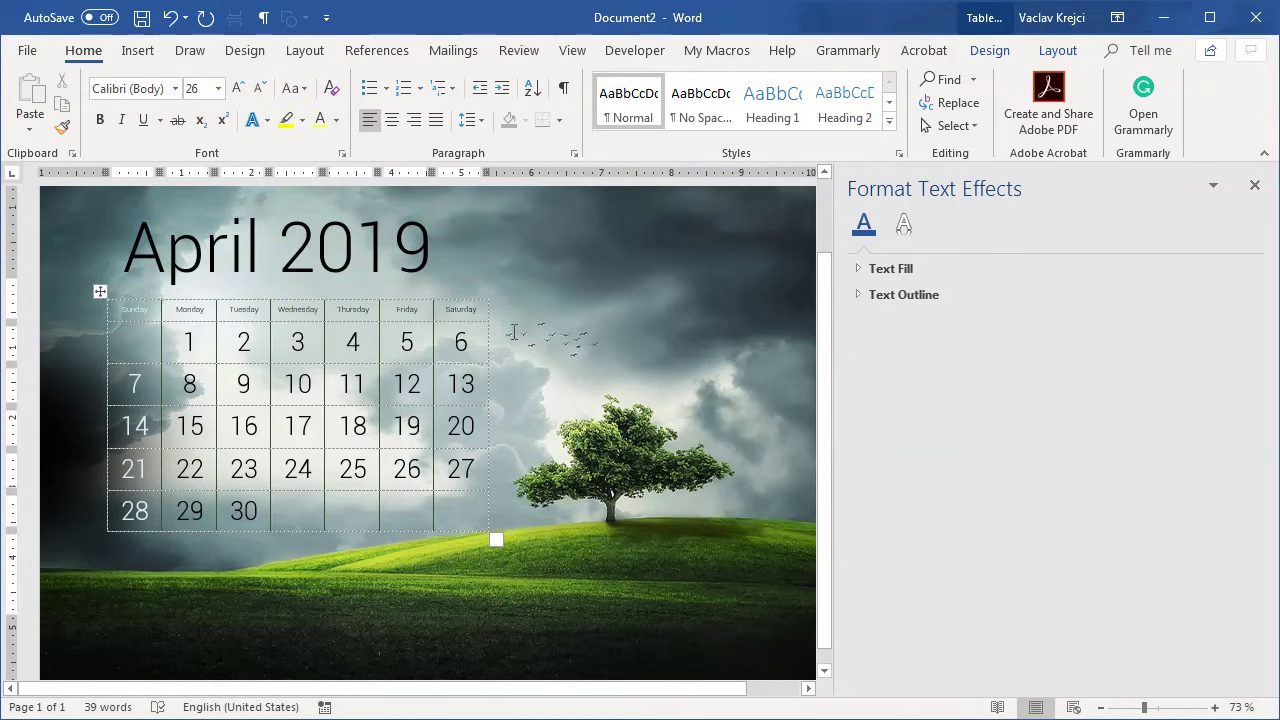
click(477, 310)
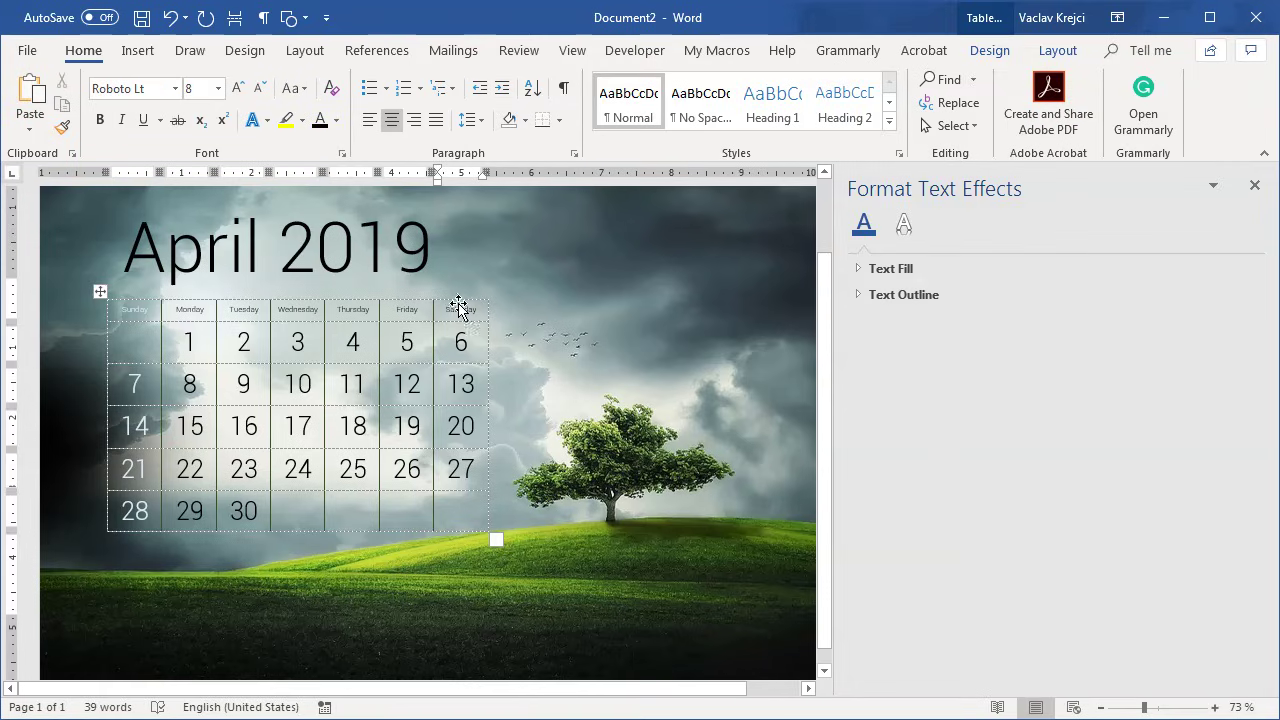
click(1057, 51)
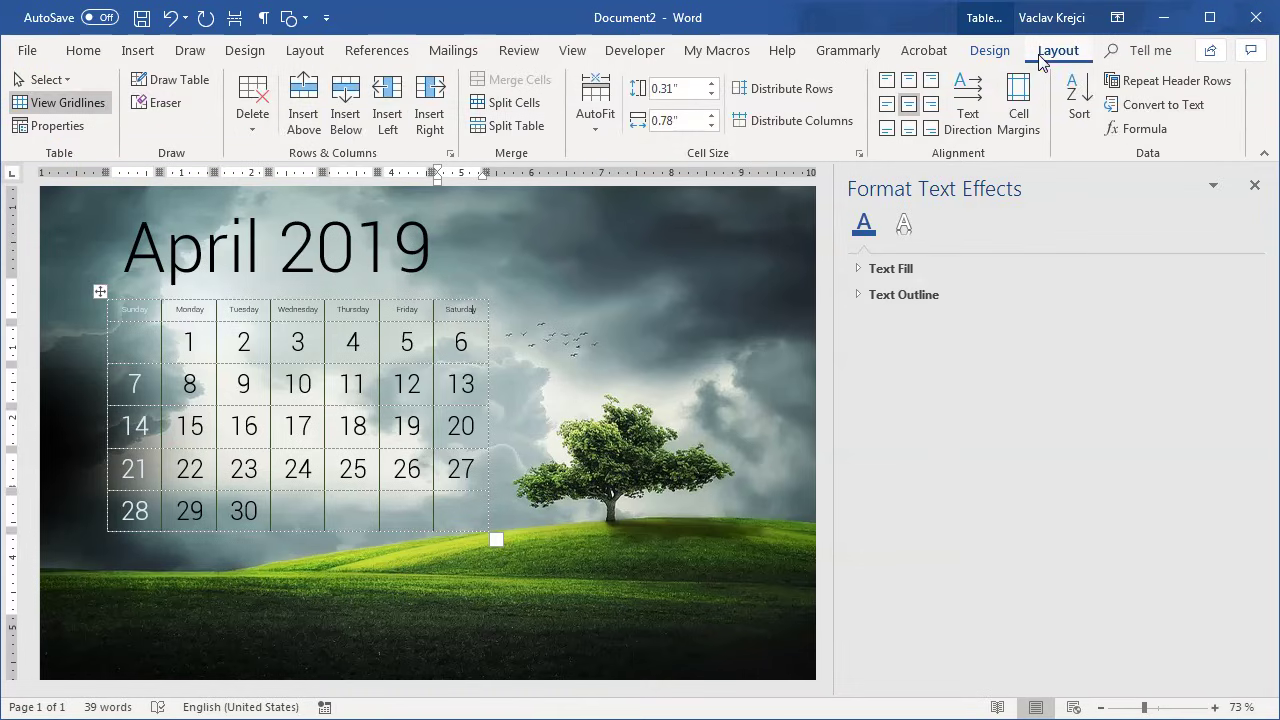
click(65, 103)
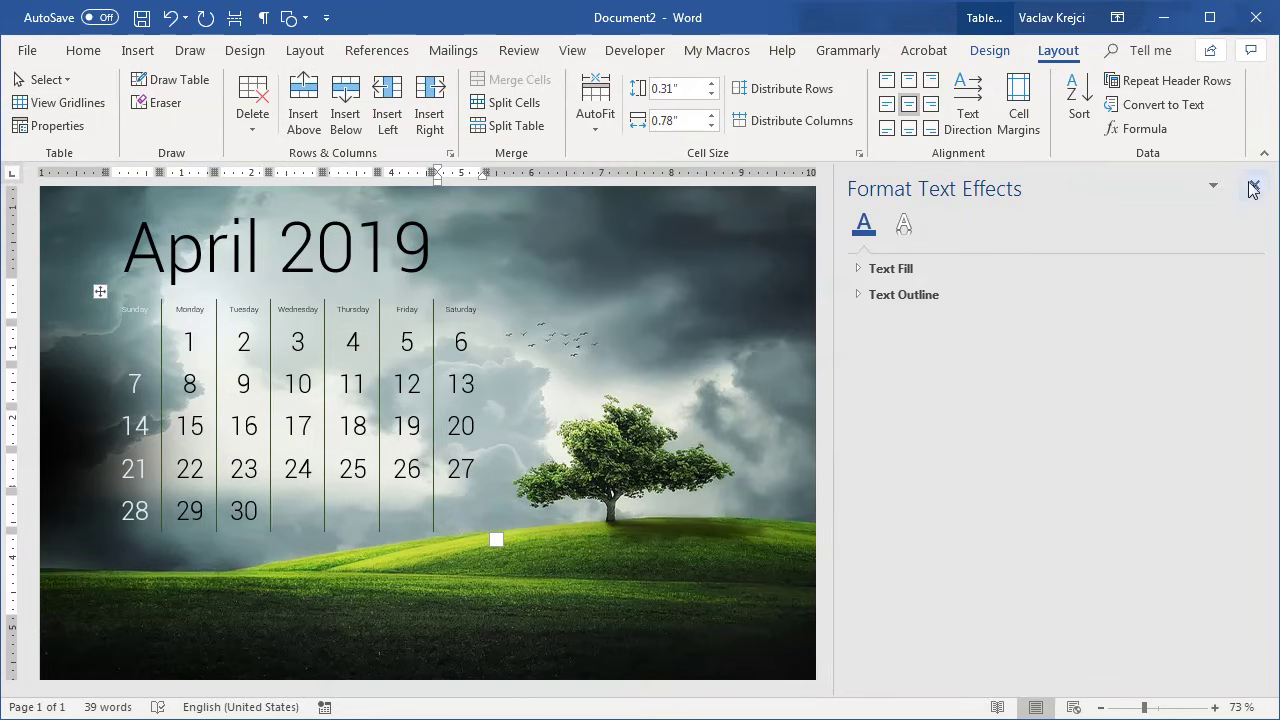
click(1254, 185)
Move the tree photo up to the page's top edge and adjust it to cover the gap along the bottom edge
click(1137, 708)
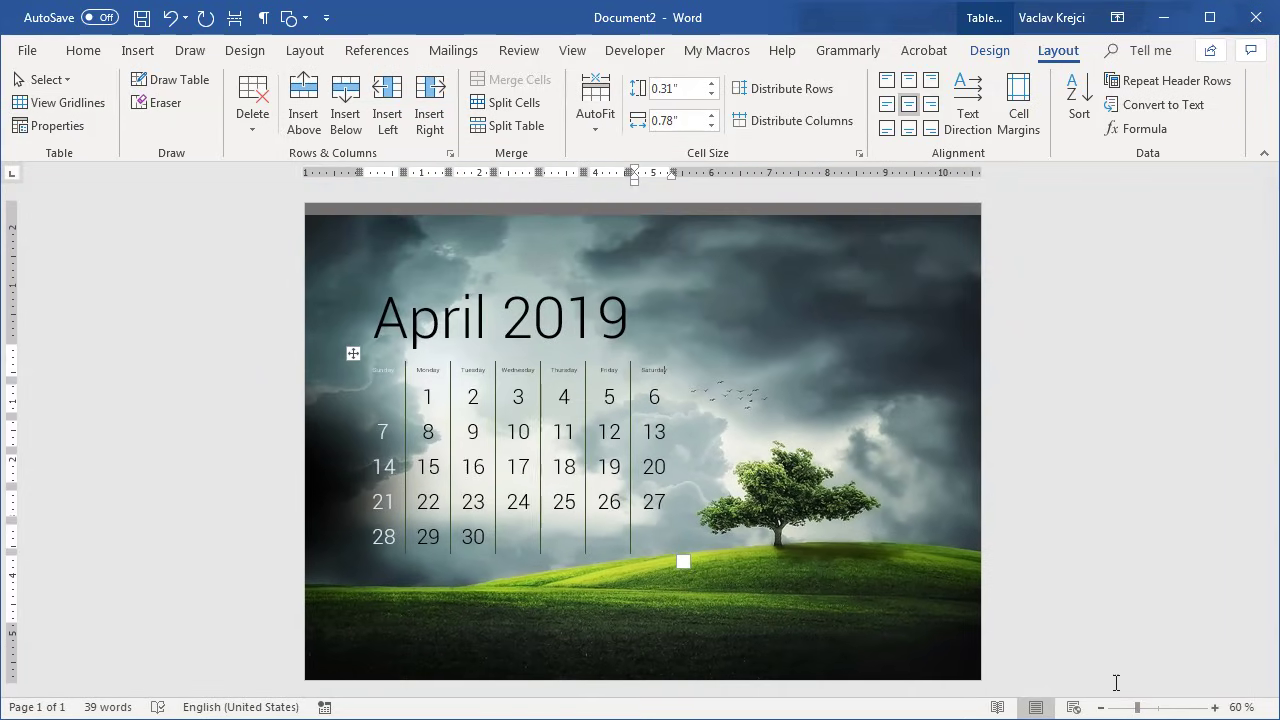
drag(926, 246, 925, 228)
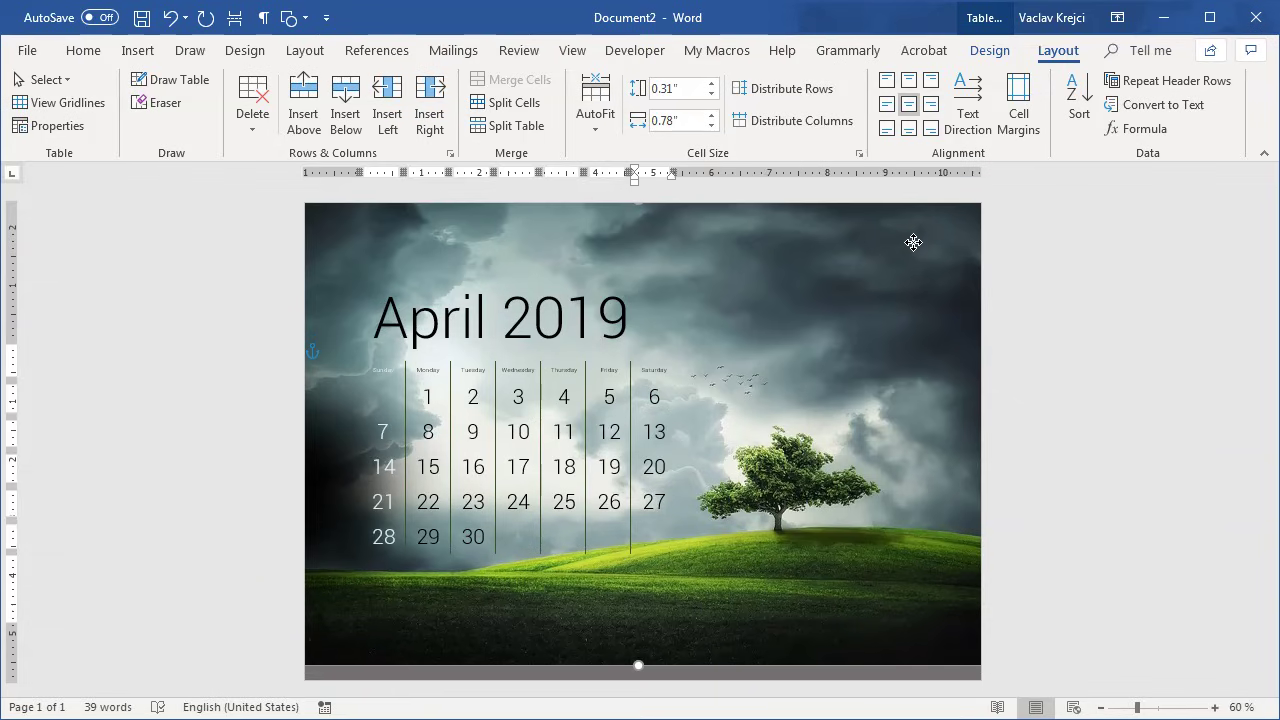
drag(910, 649, 966, 660)
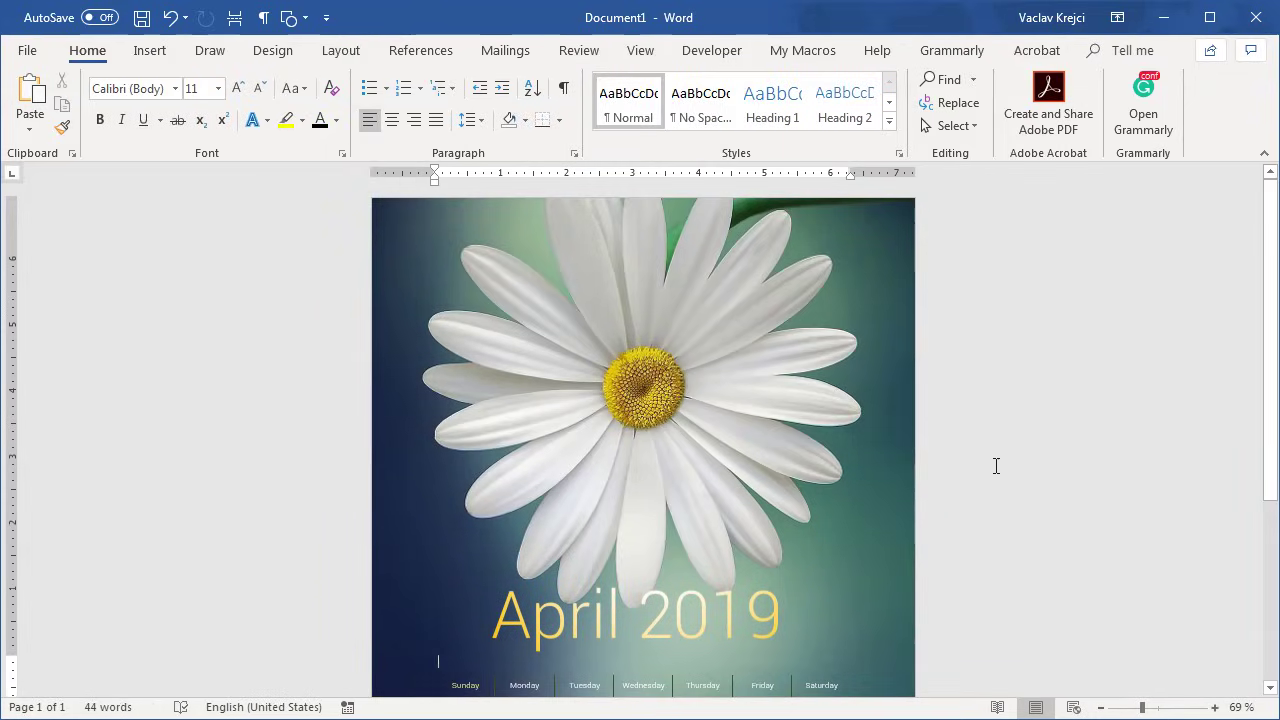
scroll(1028, 455, down, 3)
scroll(1028, 455, down, 2)
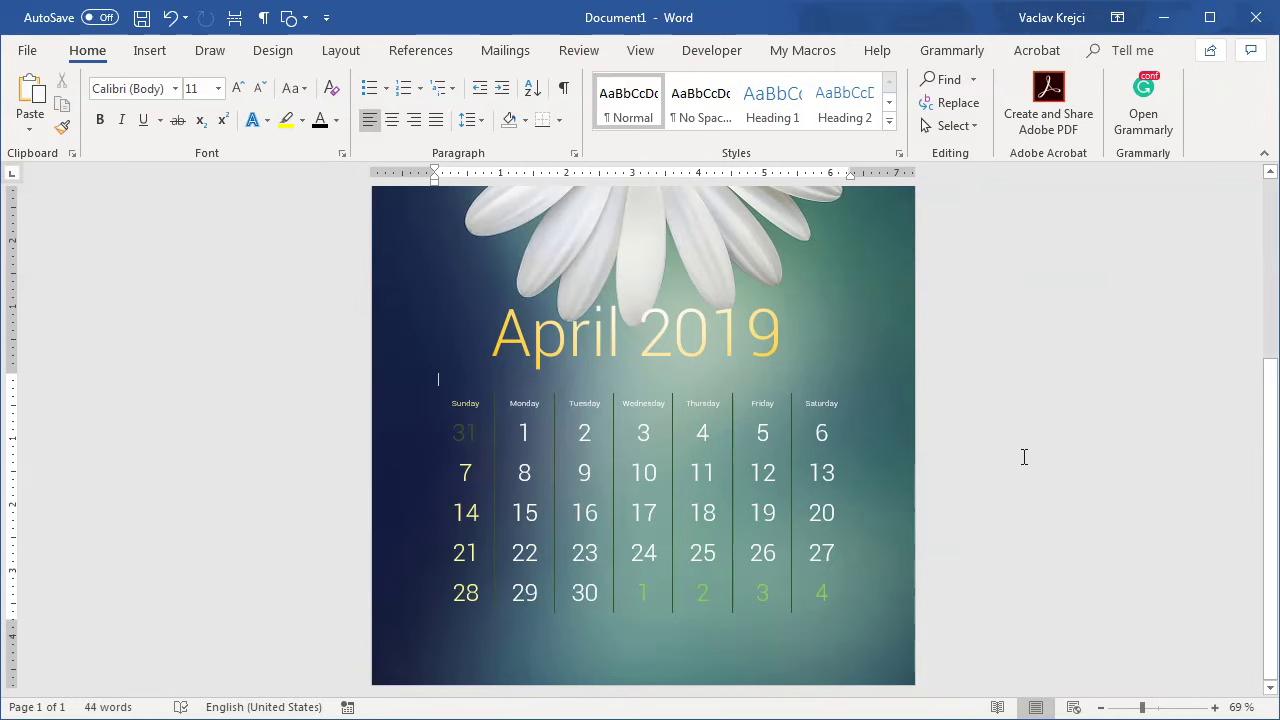
scroll(1029, 463, up, 5)
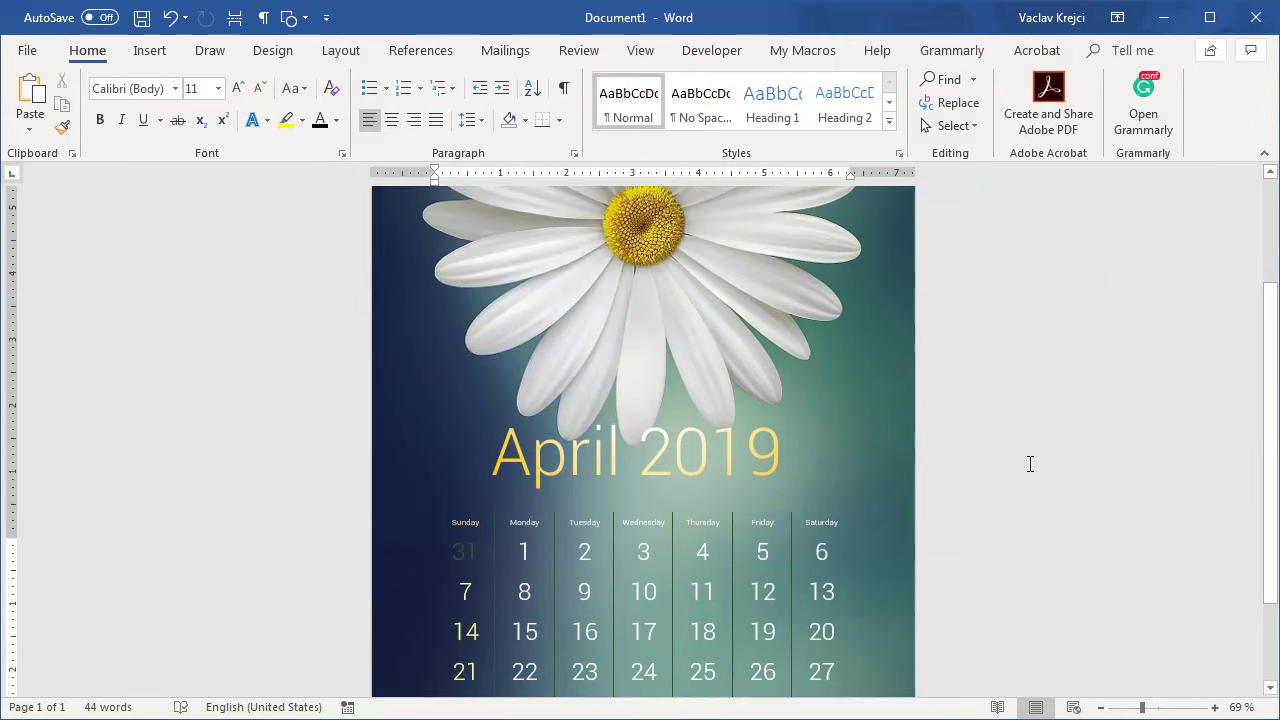